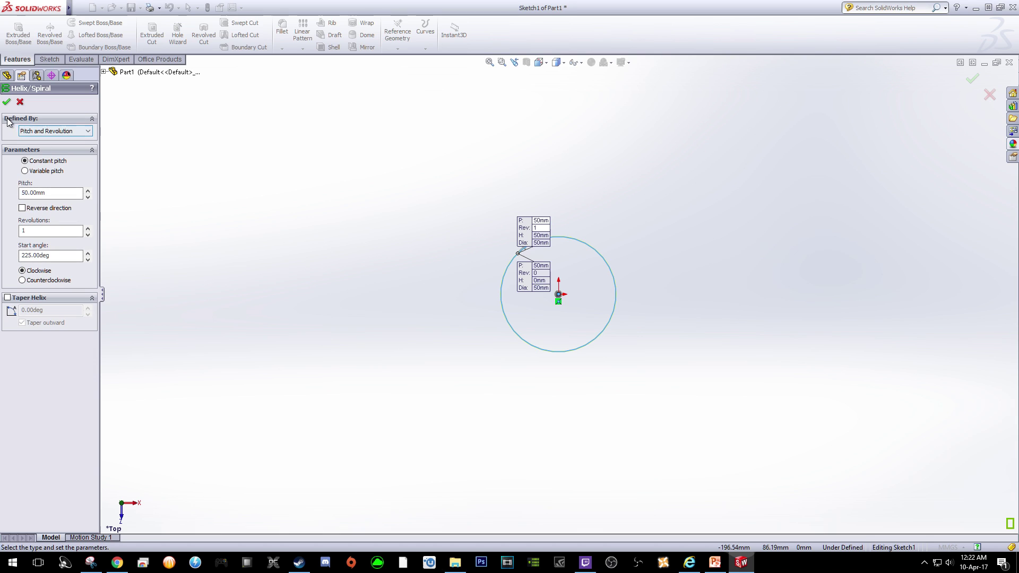
Define the helix by height and pitch, with a 72.5 mm height, 10 mm constant pitch and 0° start angle.
{"action": "left_click", "coordinate": [36, 131]}
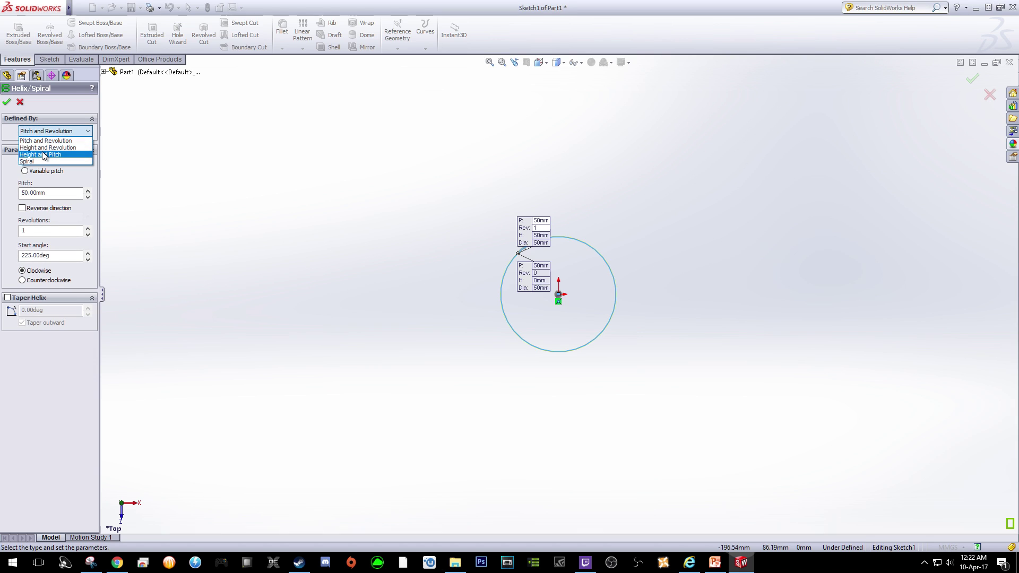
{"action": "left_click", "coordinate": [43, 155]}
{"action": "left_click", "coordinate": [50, 195]}
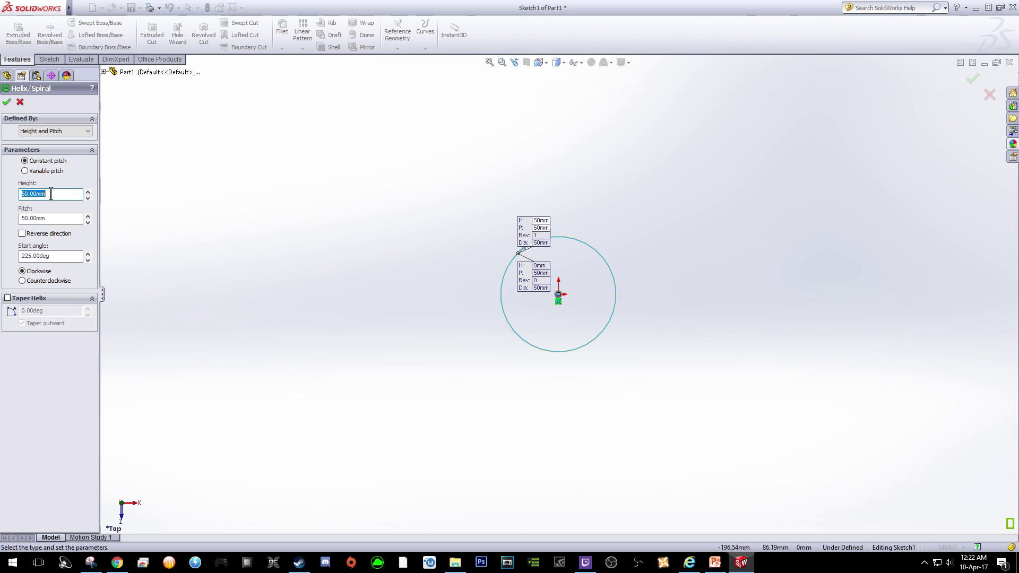
{"action": "type", "text": "72.5"}
{"action": "key", "text": "Tab"}
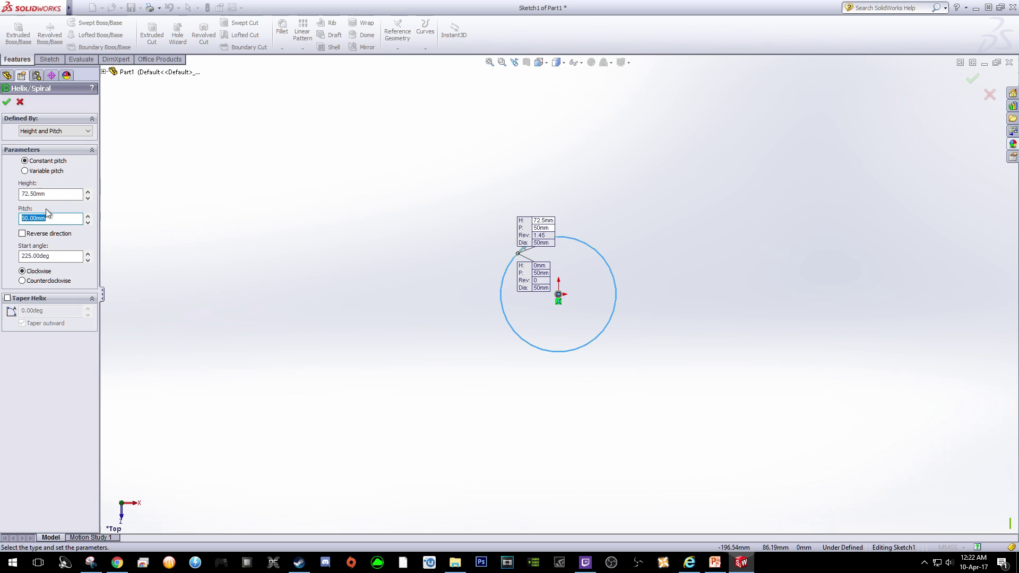
{"action": "left_click", "coordinate": [43, 256]}
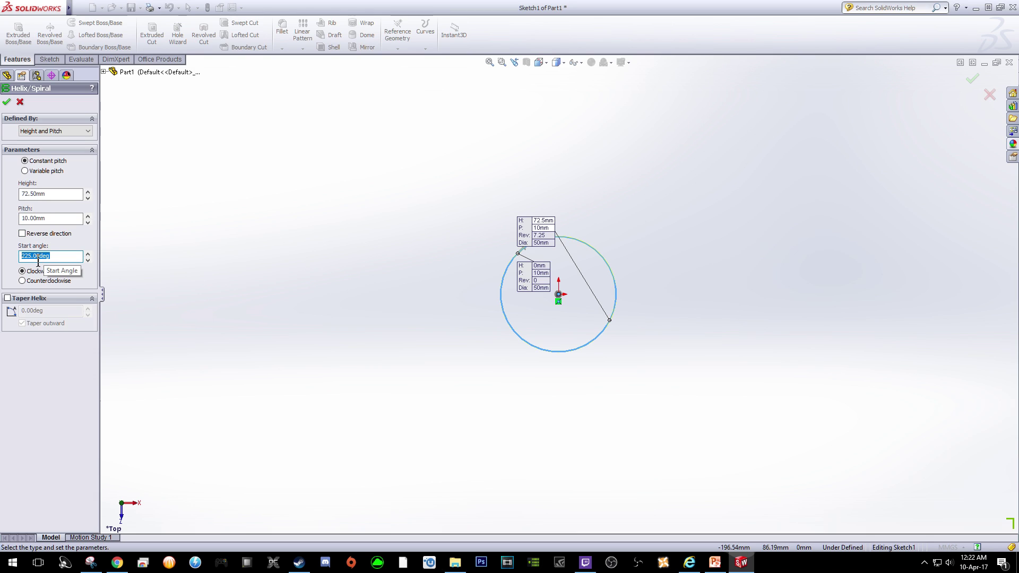
{"action": "type", "text": "0"}
{"action": "key", "text": "Return"}
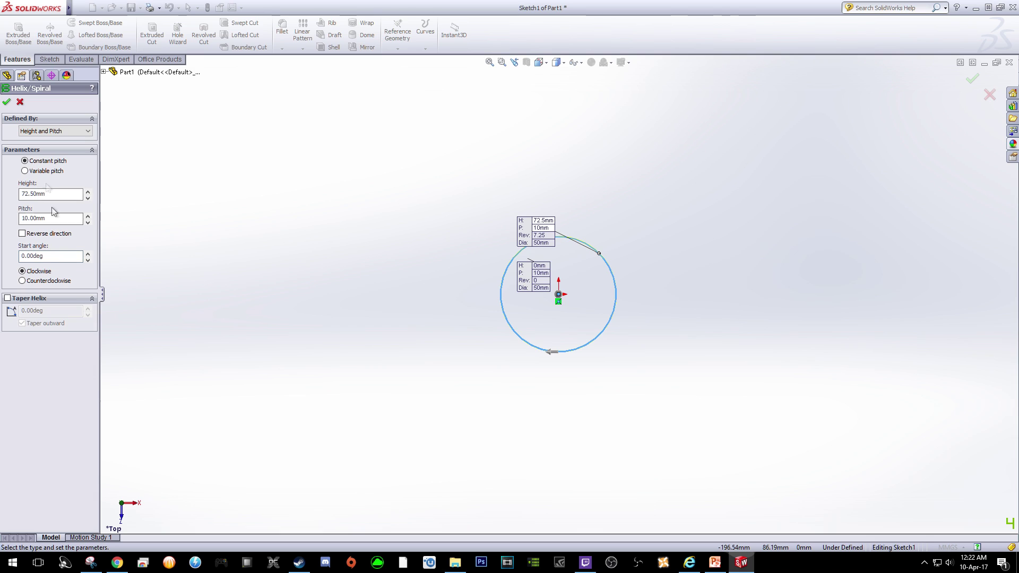
{"action": "left_click", "coordinate": [6, 101]}
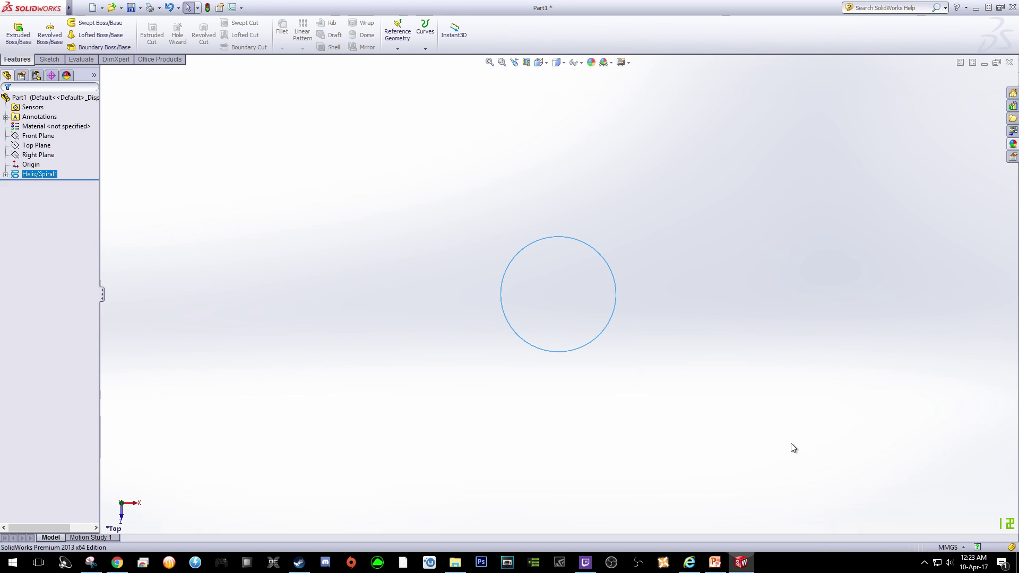
On the Front Plane, sketch a vertical centerline through the origin that extends well beyond both ends of the helix, and exit the sketch.
{"action": "key", "text": "space"}
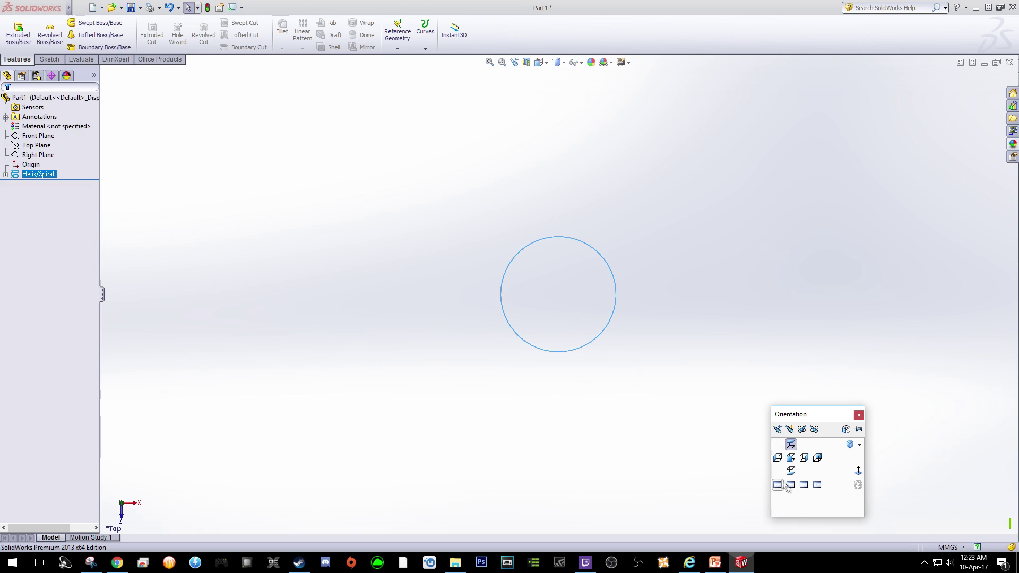
{"action": "left_click", "coordinate": [849, 445]}
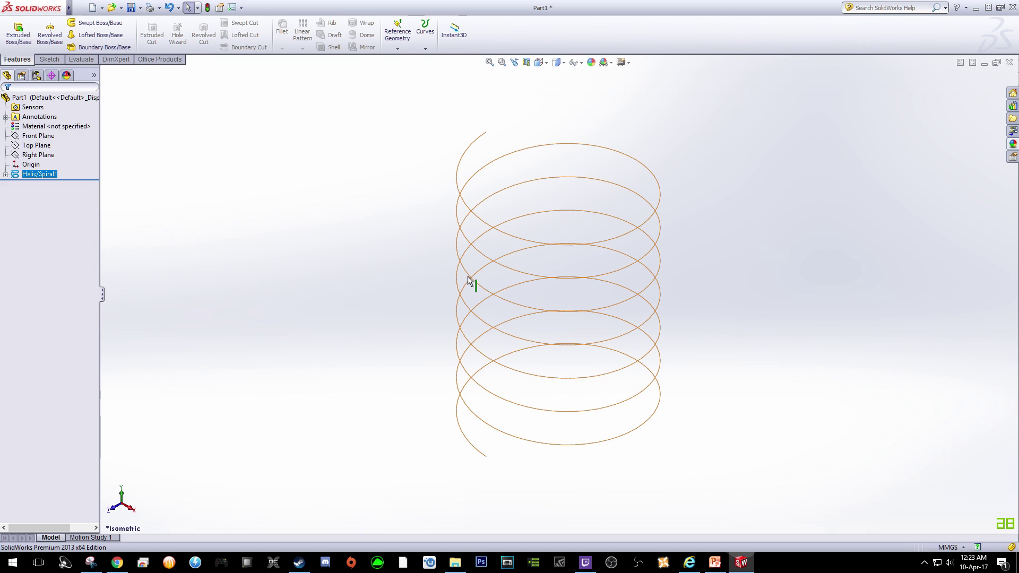
{"action": "left_click", "coordinate": [43, 136], "text": "ctrl"}
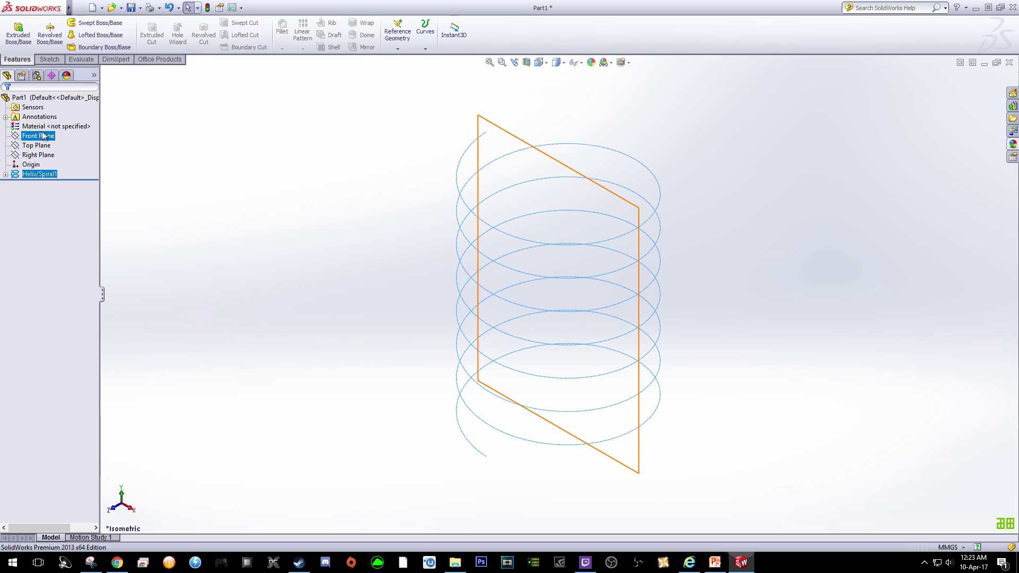
{"action": "left_click", "coordinate": [45, 136]}
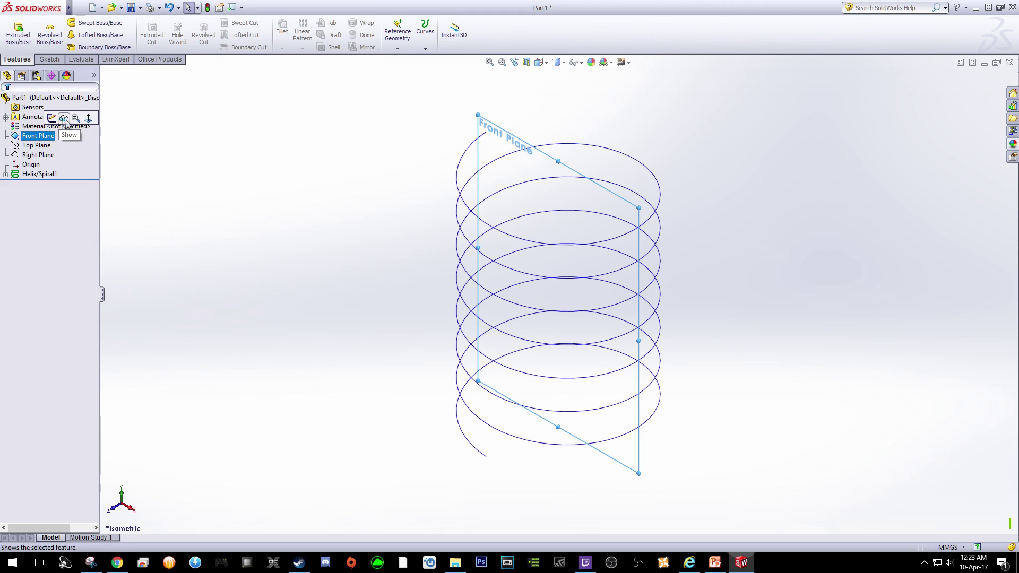
{"action": "left_click", "coordinate": [87, 119]}
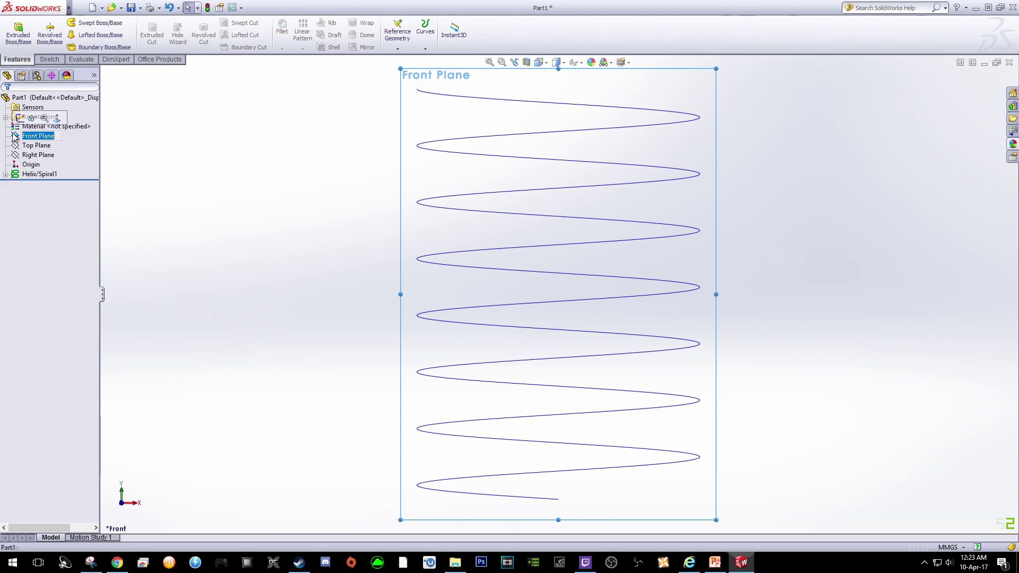
{"action": "left_click", "coordinate": [24, 121]}
{"action": "scroll", "coordinate": [536, 257], "scroll_direction": "up", "scroll_amount": 6}
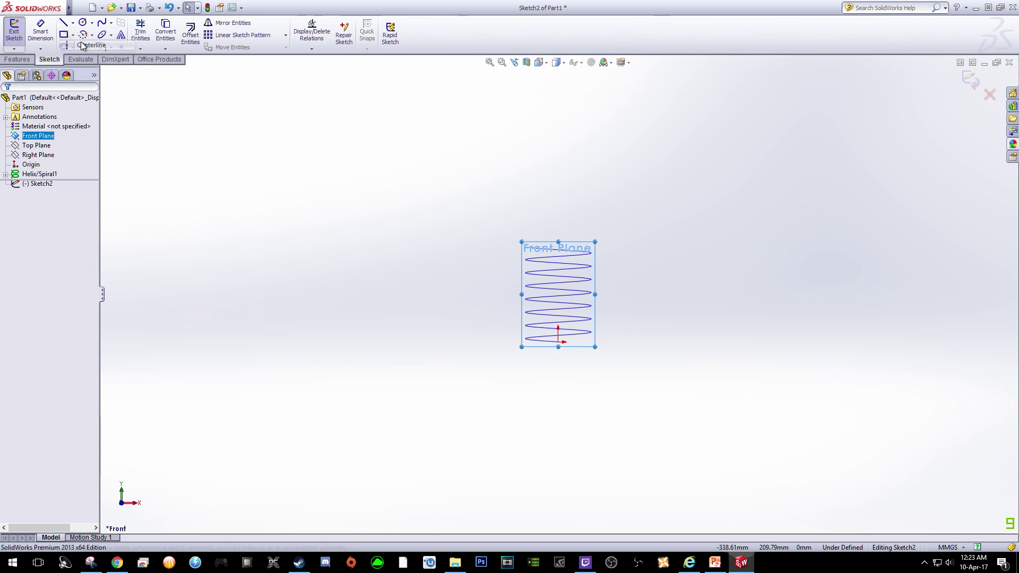
{"action": "left_click", "coordinate": [64, 23]}
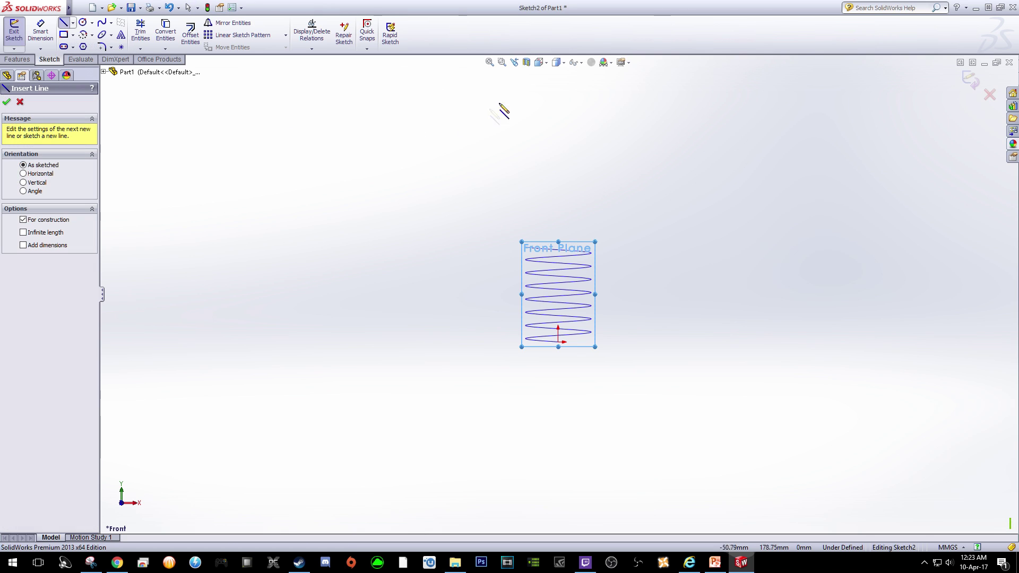
{"action": "left_click", "coordinate": [558, 87]}
{"action": "left_click", "coordinate": [557, 515]}
{"action": "key", "text": "Escape"}
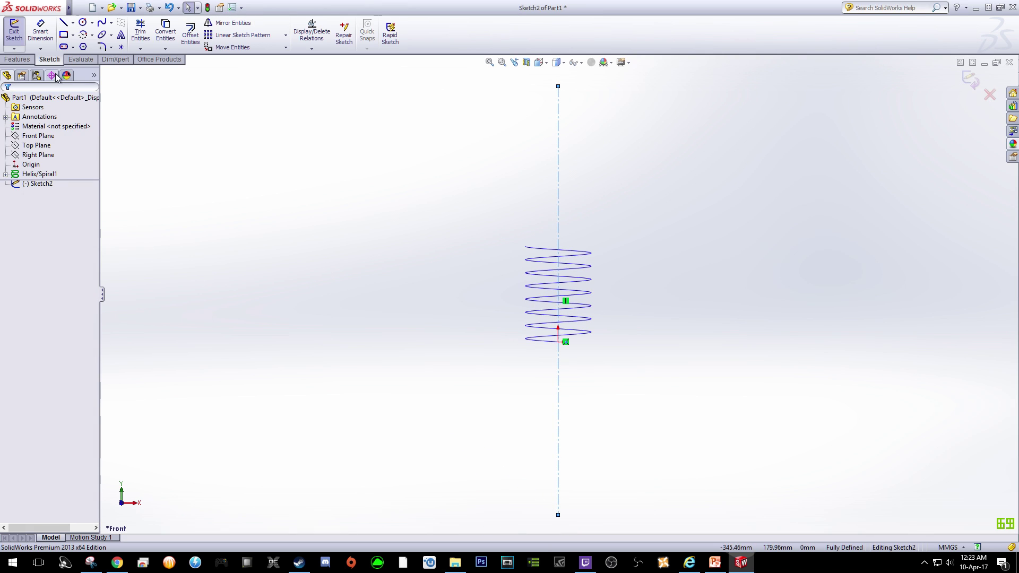
{"action": "left_click", "coordinate": [971, 81]}
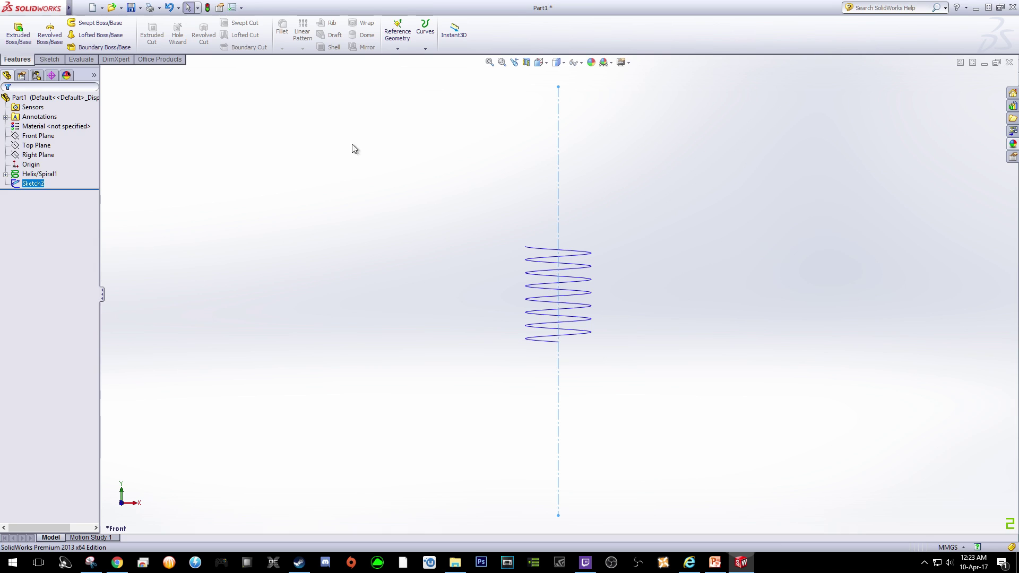
Start a 3D sketch in isometric view and switch the Centerpoint Arc tool to the ZX plane.
{"action": "key", "text": "space"}
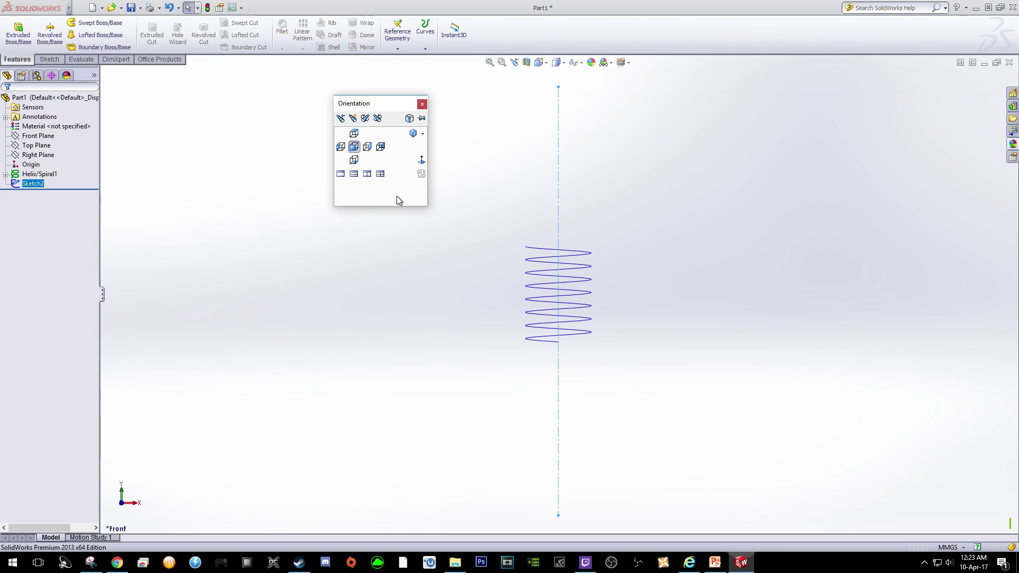
{"action": "left_click", "coordinate": [414, 136]}
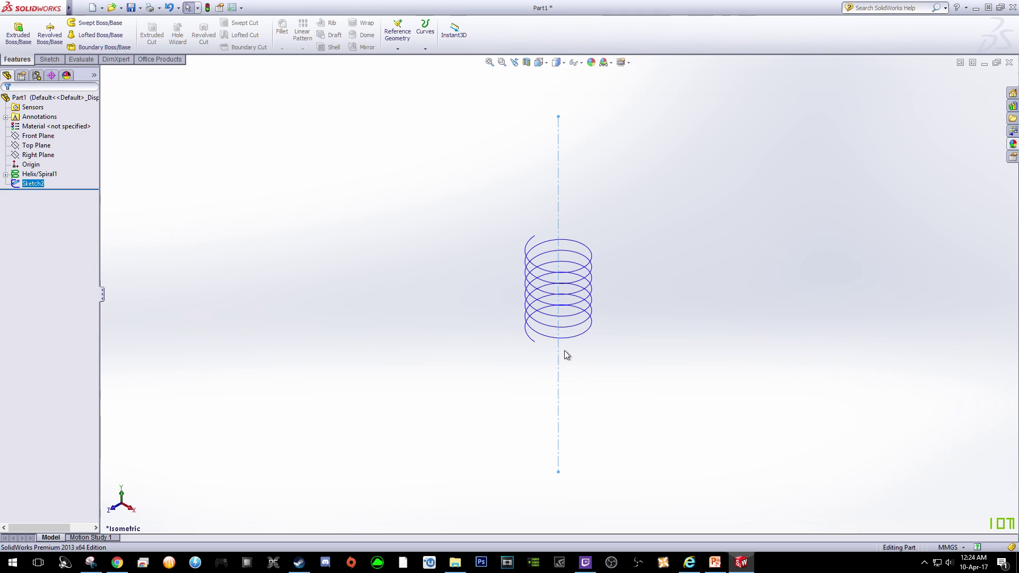
{"action": "scroll", "coordinate": [564, 264], "scroll_direction": "down", "scroll_amount": 3}
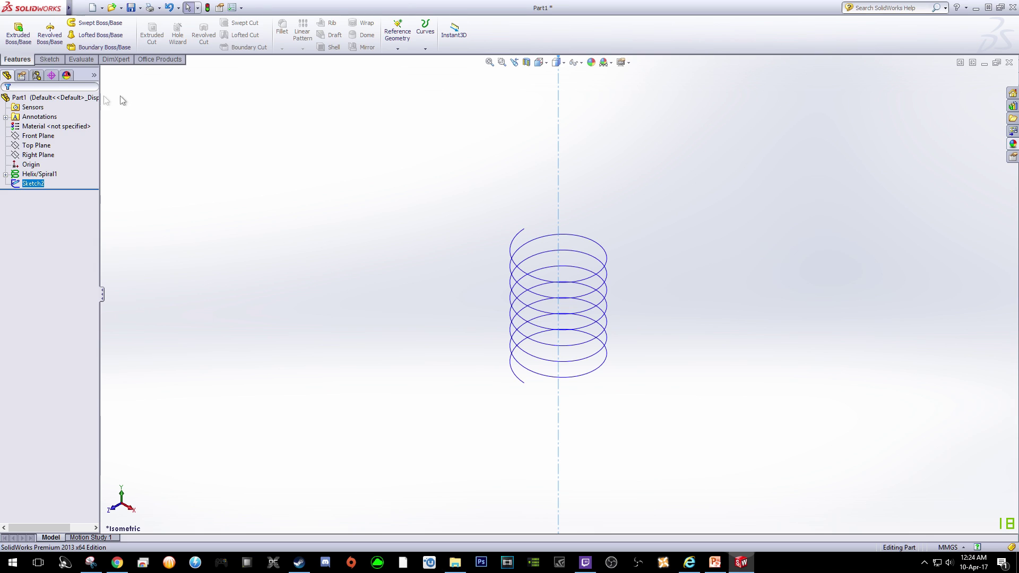
{"action": "left_click", "coordinate": [49, 59]}
{"action": "left_click", "coordinate": [14, 48]}
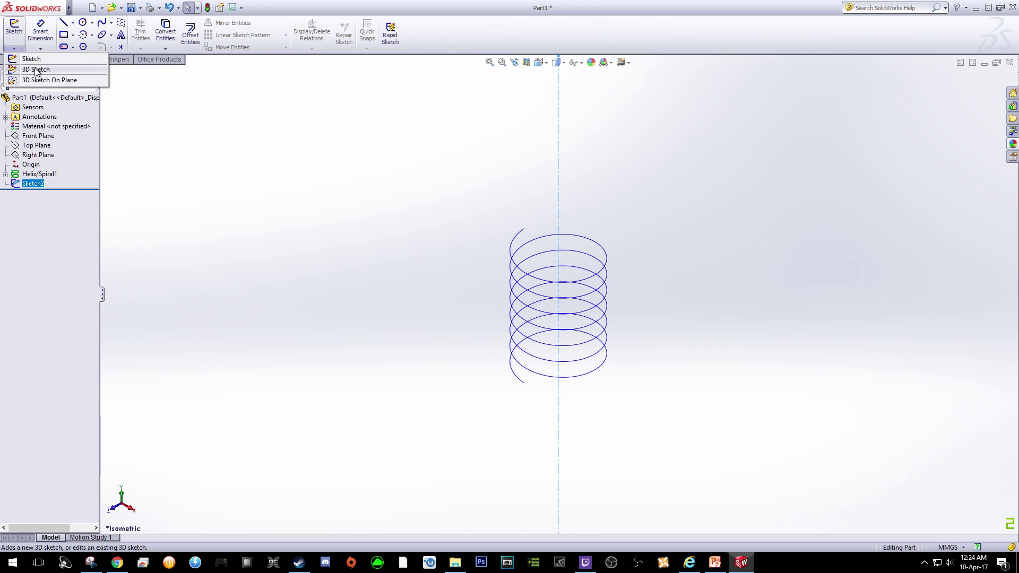
{"action": "left_click", "coordinate": [36, 69]}
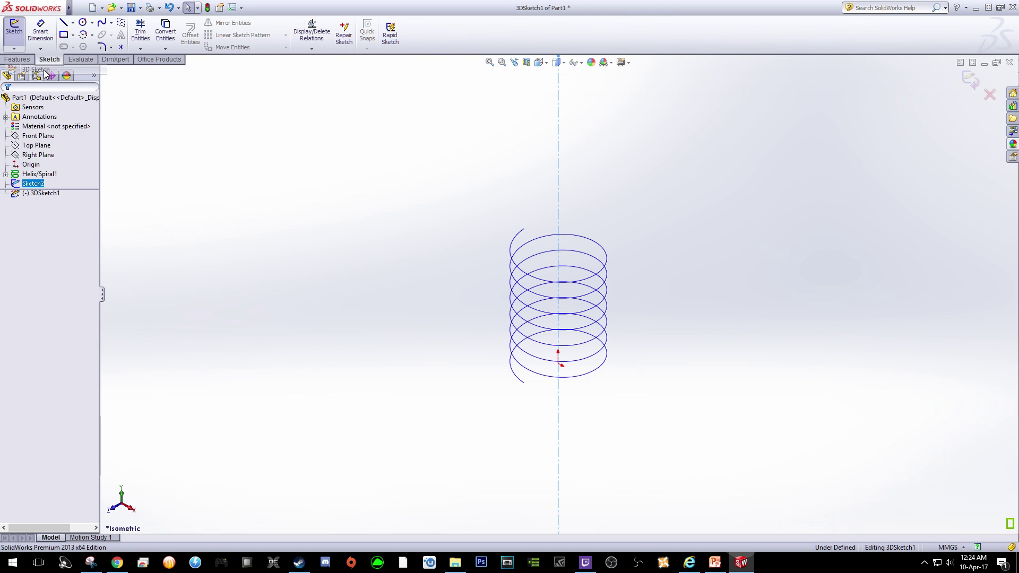
{"action": "left_click", "coordinate": [92, 35]}
{"action": "left_click", "coordinate": [109, 46]}
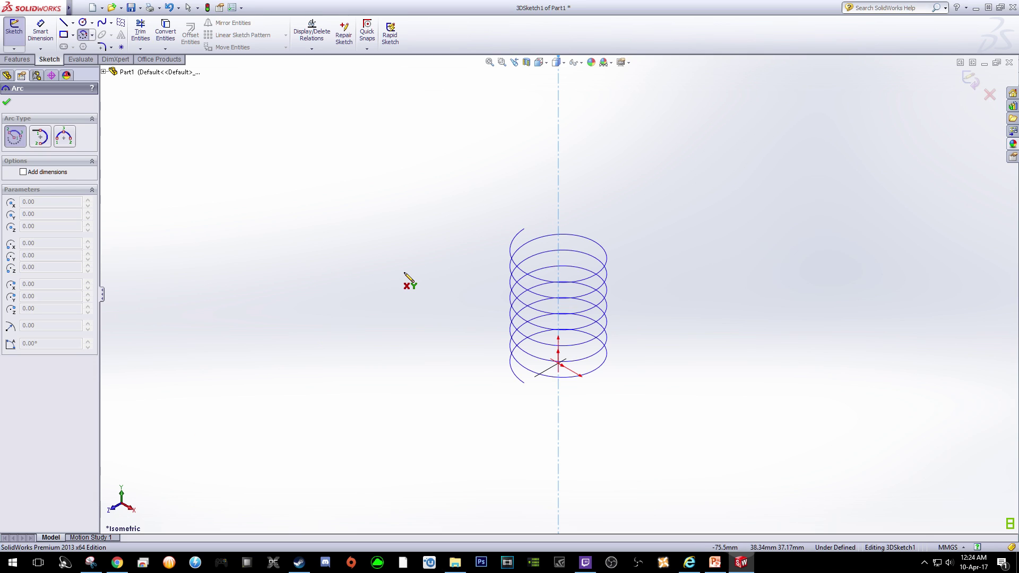
{"action": "key", "text": "Tab"}
{"action": "key", "text": "Tab"}
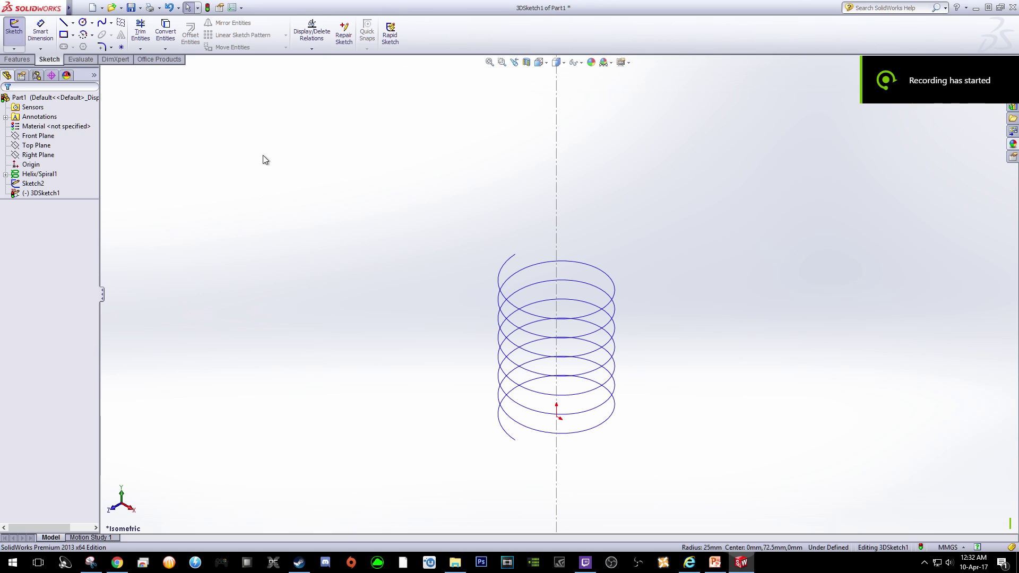
Draw a centerpoint arc of about 25.5 mm radius and 71°, centred on the centerline and starting at the helix's upper end.
{"action": "left_click", "coordinate": [92, 35]}
{"action": "left_click", "coordinate": [98, 46]}
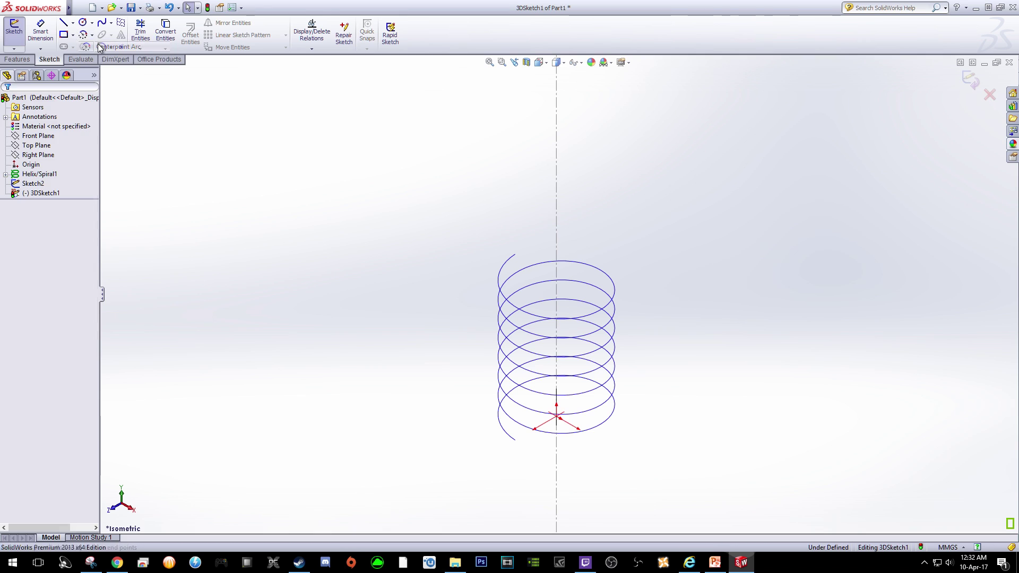
{"action": "scroll", "coordinate": [548, 275], "scroll_direction": "down", "scroll_amount": 3}
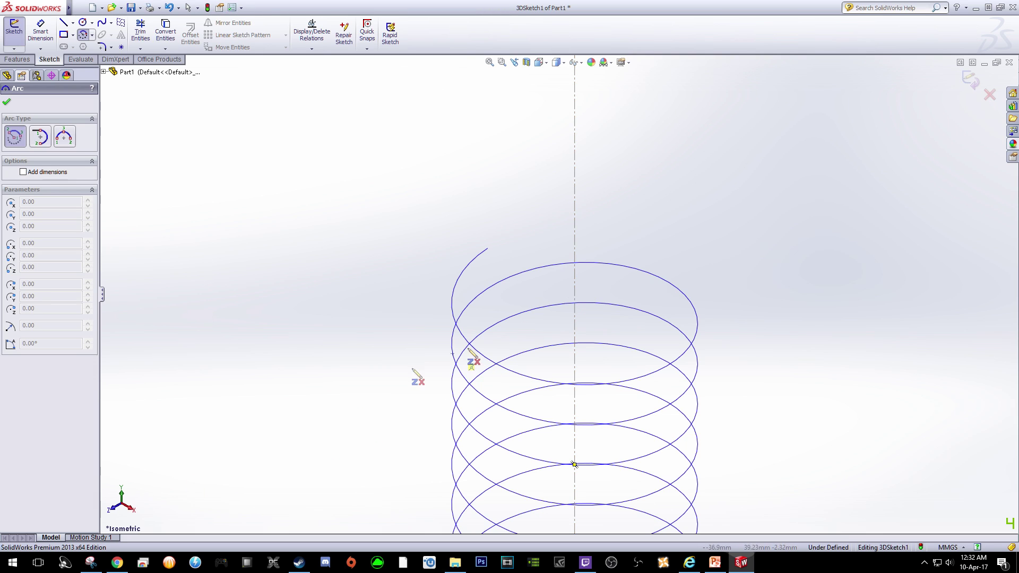
{"action": "left_click", "coordinate": [575, 277]}
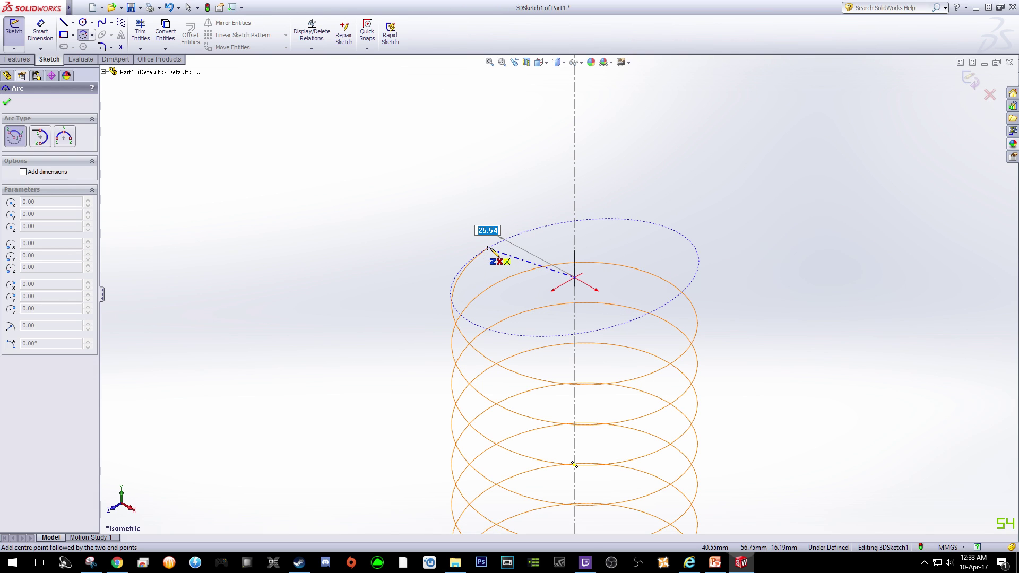
{"action": "scroll", "coordinate": [489, 249], "scroll_direction": "down", "scroll_amount": 5}
{"action": "scroll", "coordinate": [510, 275], "scroll_direction": "down", "scroll_amount": 3}
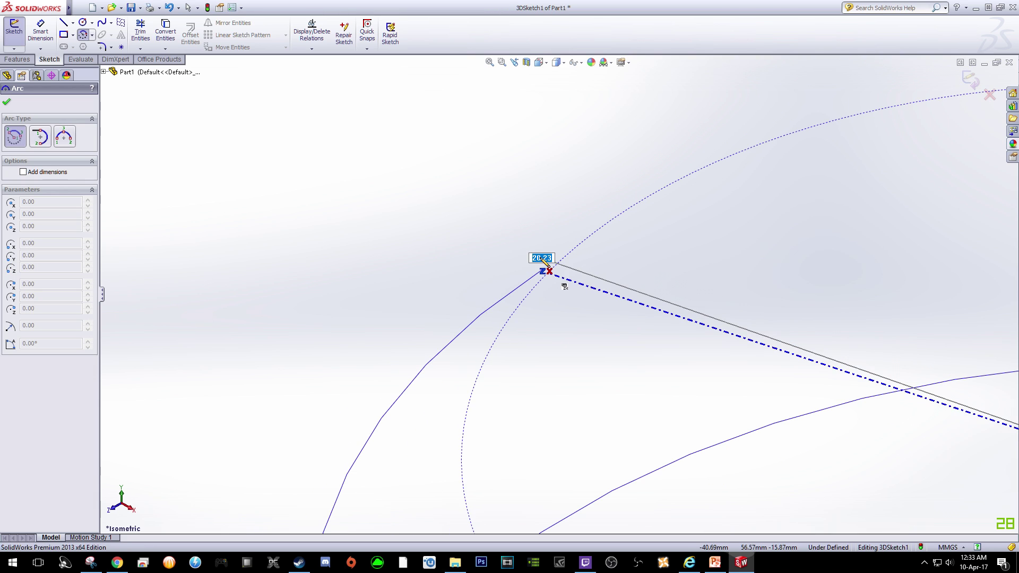
{"action": "scroll", "coordinate": [552, 281], "scroll_direction": "down", "scroll_amount": 3}
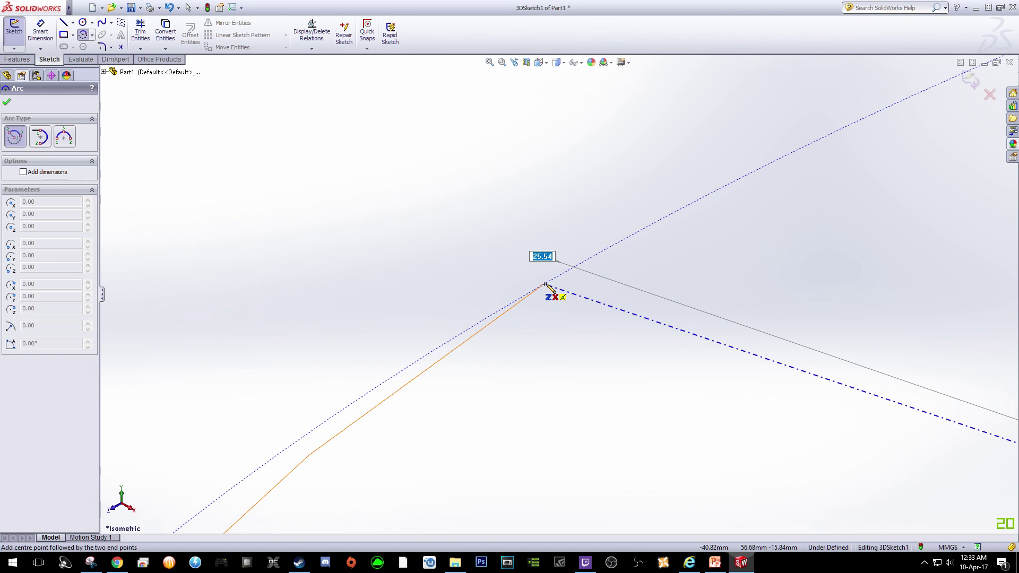
{"action": "scroll", "coordinate": [545, 286], "scroll_direction": "down", "scroll_amount": 2}
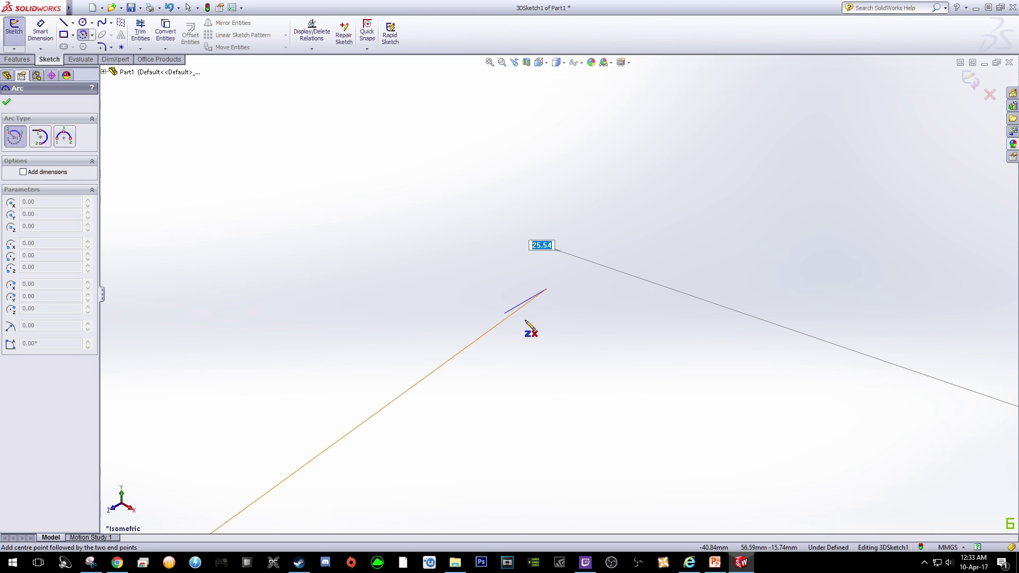
{"action": "scroll", "coordinate": [573, 298], "scroll_direction": "up", "scroll_amount": 6}
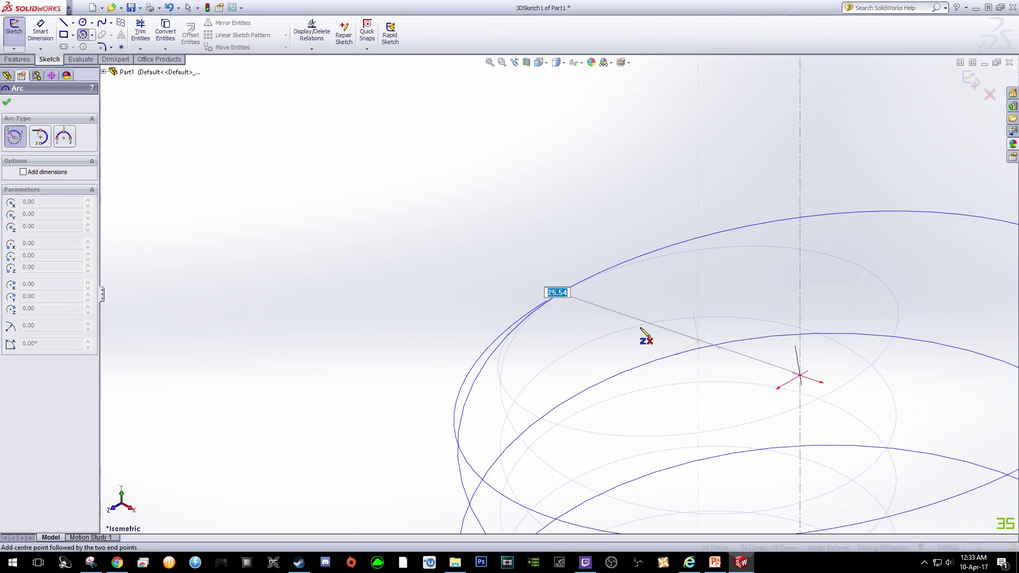
{"action": "left_click", "coordinate": [683, 279]}
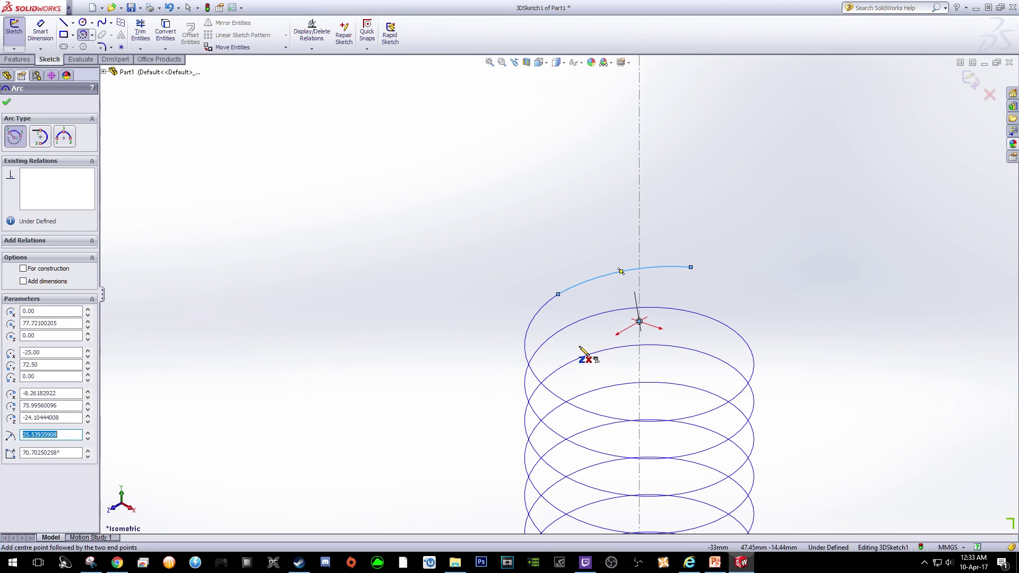
Set the arc's radius to 25 mm and its angle to 90°.
{"action": "type", "text": "25"}
{"action": "key", "text": "Return"}
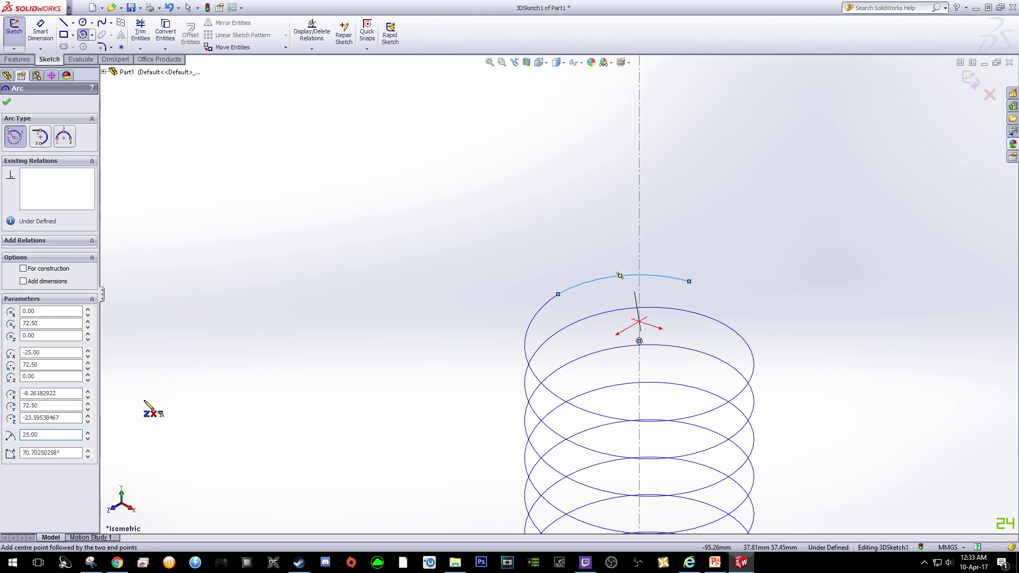
{"action": "left_click", "coordinate": [42, 452]}
{"action": "type", "text": "90"}
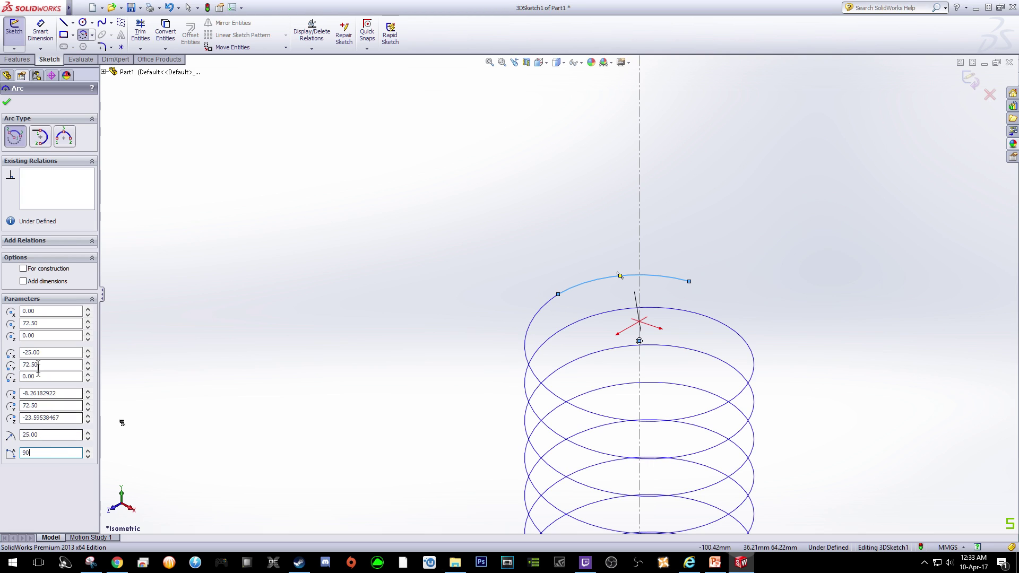
{"action": "left_click", "coordinate": [7, 102]}
Inspect the joint between the arc's start point and the helix's upper end up close, and restore the isometric view.
{"action": "scroll", "coordinate": [560, 295], "scroll_direction": "down", "scroll_amount": 10}
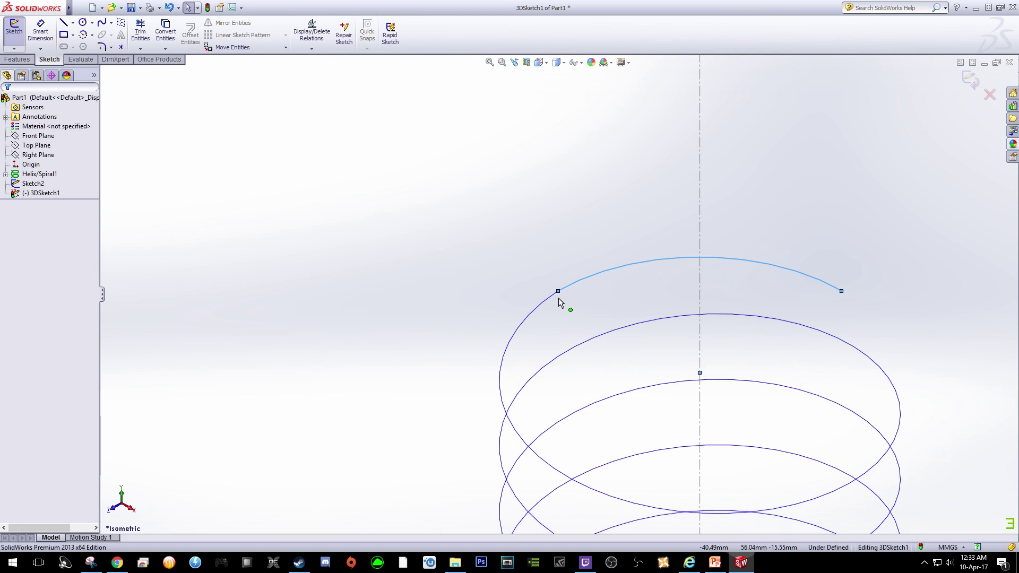
{"action": "scroll", "coordinate": [558, 287], "scroll_direction": "down", "scroll_amount": 5}
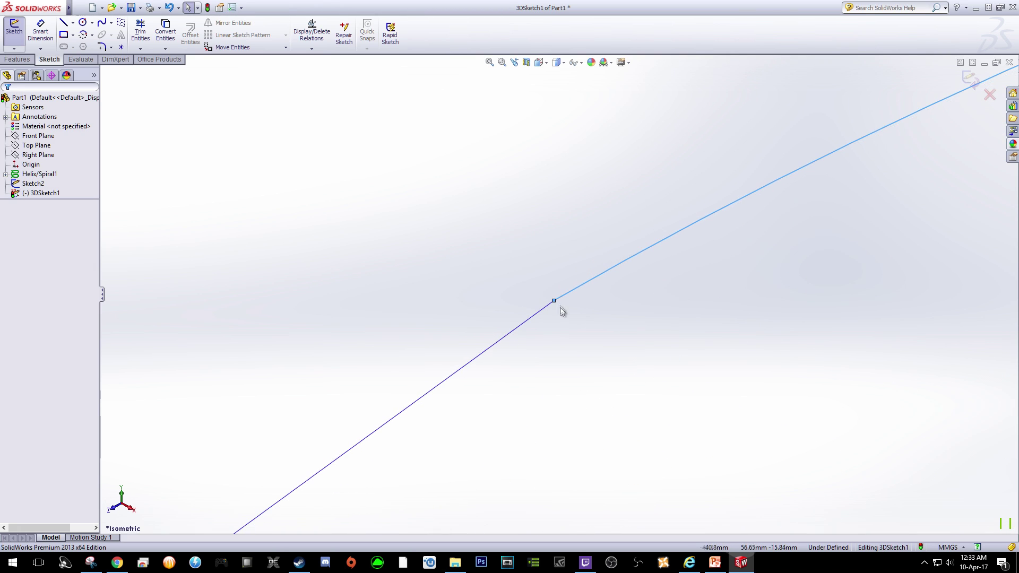
{"action": "left_click", "coordinate": [561, 297]}
{"action": "key", "text": "Escape"}
{"action": "mouse_move", "coordinate": [551, 290]}
{"action": "left_mouse_down"}
{"action": "mouse_move", "coordinate": [592, 300]}
{"action": "mouse_move", "coordinate": [559, 295]}
{"action": "mouse_move", "coordinate": [603, 281]}
{"action": "mouse_move", "coordinate": [578, 297]}
{"action": "left_mouse_up"}
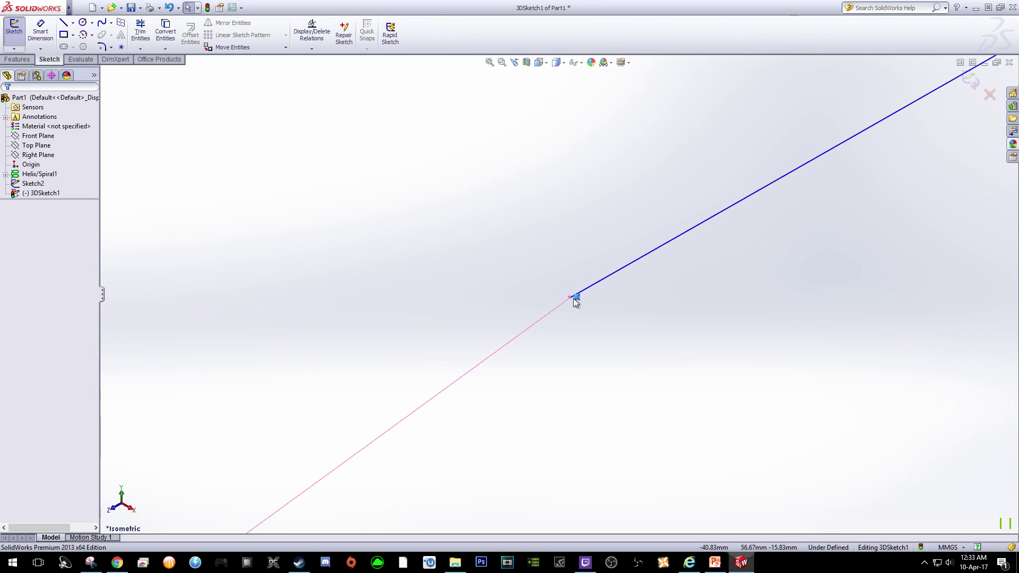
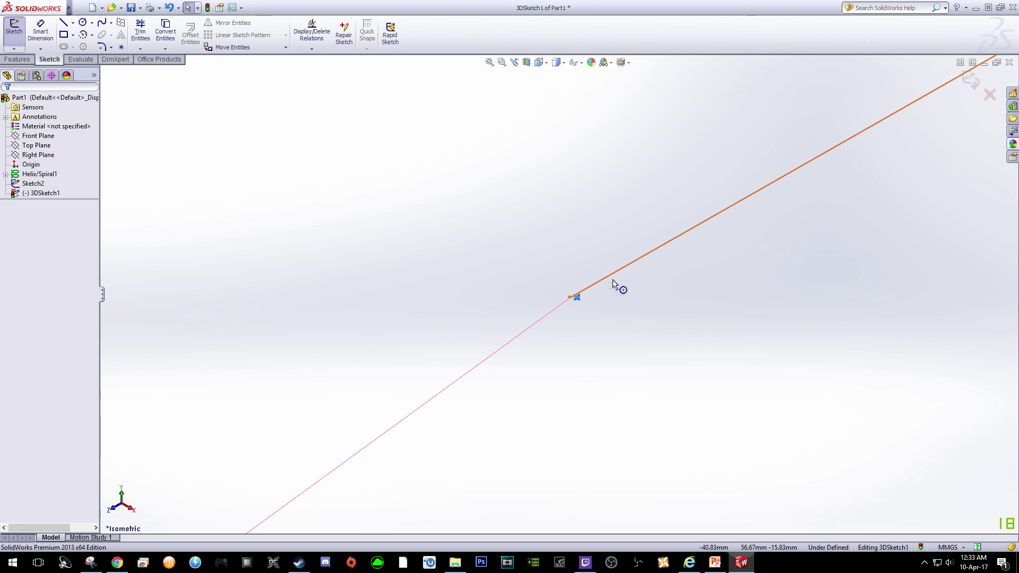
{"action": "mouse_move", "coordinate": [575, 296]}
{"action": "left_mouse_down"}
{"action": "mouse_move", "coordinate": [568, 303]}
{"action": "mouse_move", "coordinate": [502, 268]}
{"action": "mouse_move", "coordinate": [529, 265]}
{"action": "mouse_move", "coordinate": [561, 285]}
{"action": "left_mouse_up"}
{"action": "key", "text": "space"}
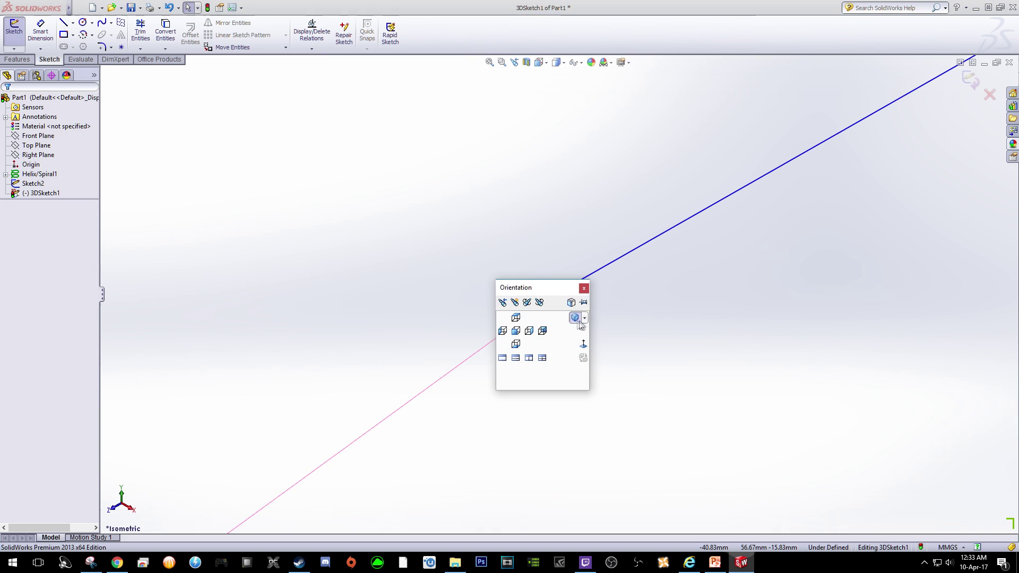
{"action": "left_click", "coordinate": [577, 319]}
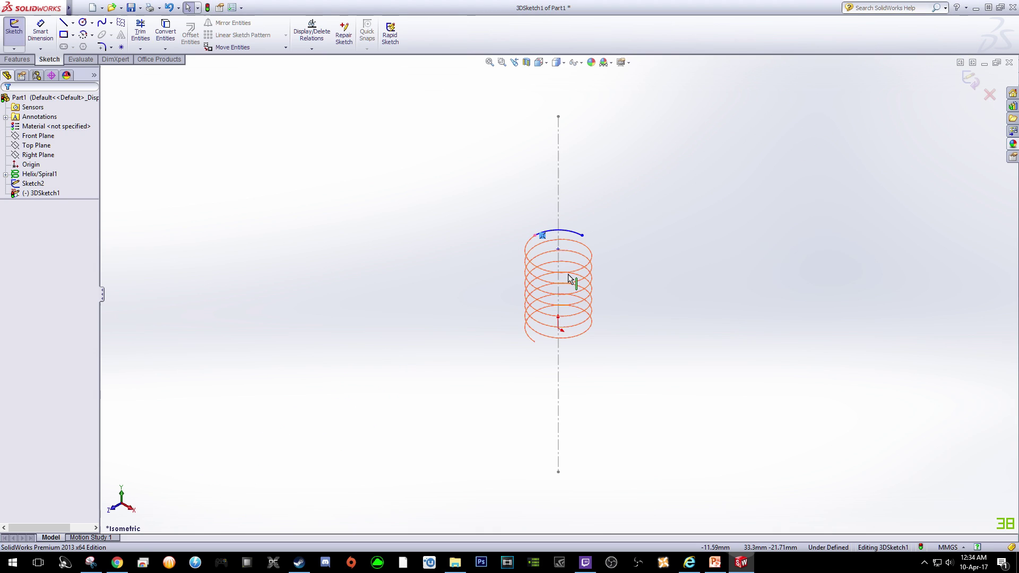
Draw a line from the arc's free end to its centre on the centerline, continuing about 69 mm vertically upward along the centerline.
{"action": "scroll", "coordinate": [581, 235], "scroll_direction": "down", "scroll_amount": 5}
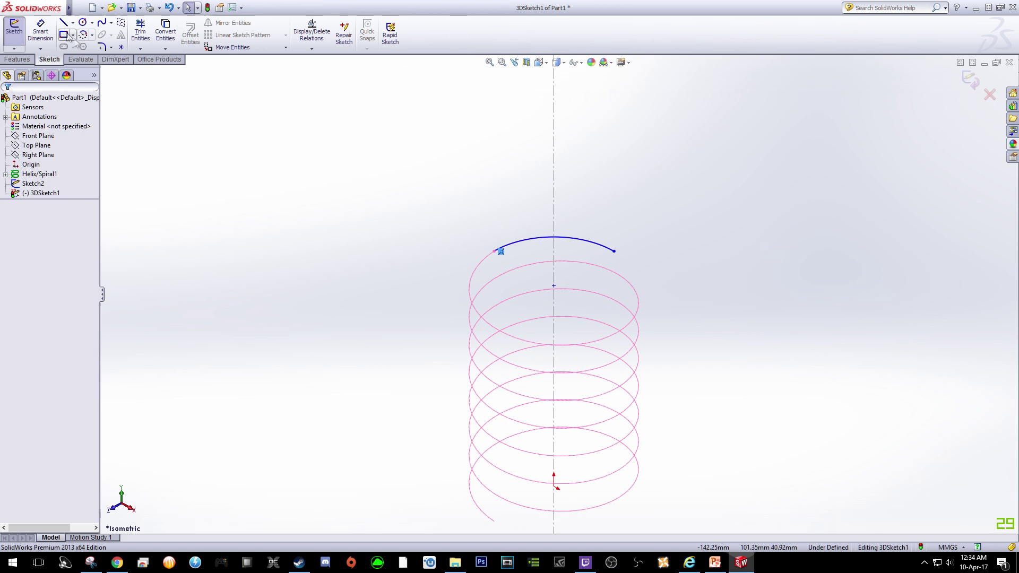
{"action": "left_click", "coordinate": [64, 24]}
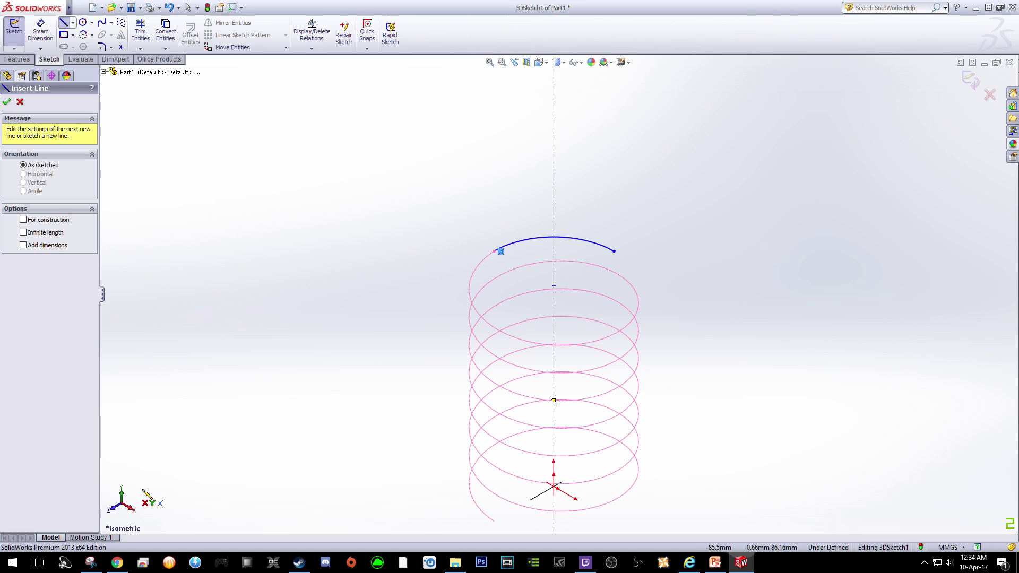
{"action": "left_click", "coordinate": [614, 251]}
{"action": "left_click", "coordinate": [554, 286]}
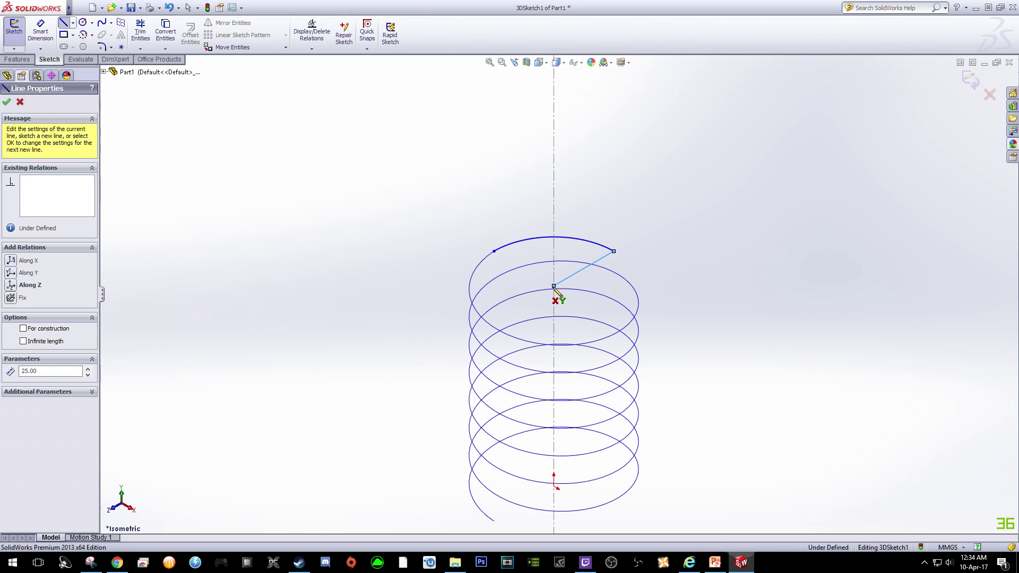
{"action": "left_click", "coordinate": [554, 94]}
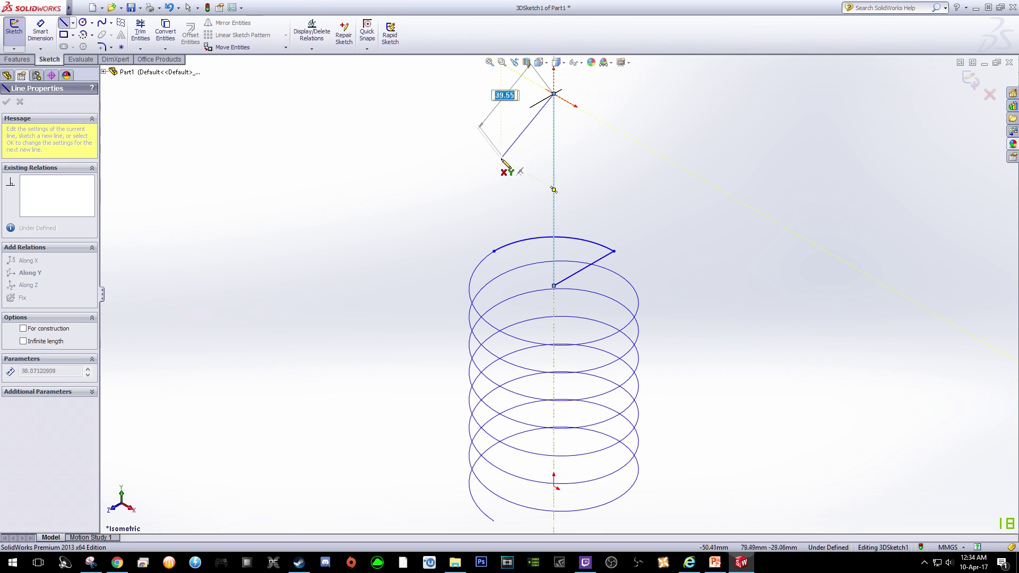
{"action": "key", "text": "Escape"}
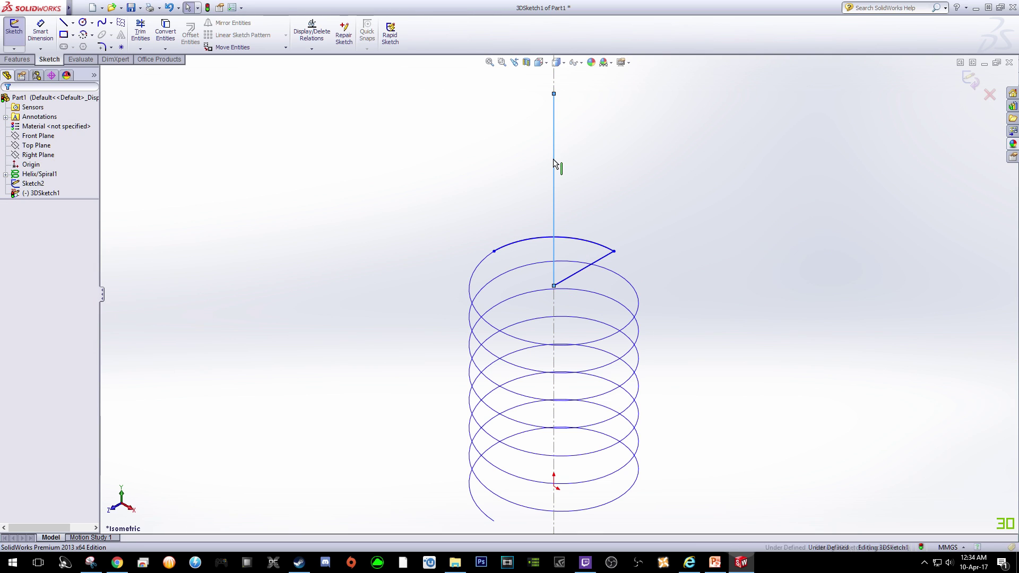
Set the length of the vertical line to 60 mm.
{"action": "left_click", "coordinate": [554, 159]}
{"action": "left_click_drag", "start_coordinate": [71, 325], "coordinate": [34, 325]}
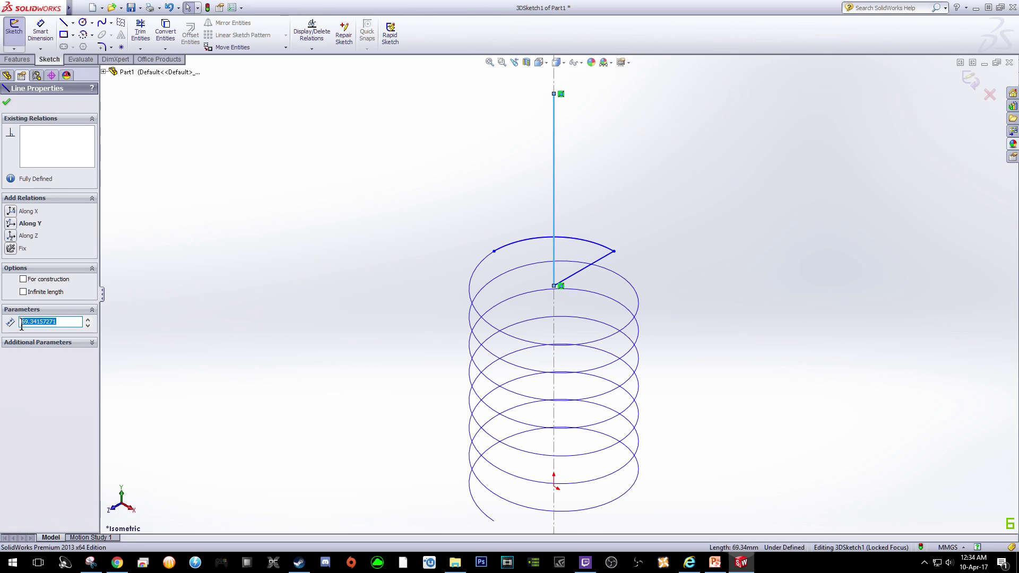
{"action": "type", "text": "3"}
{"action": "type", "text": "0"}
{"action": "key", "text": "Return"}
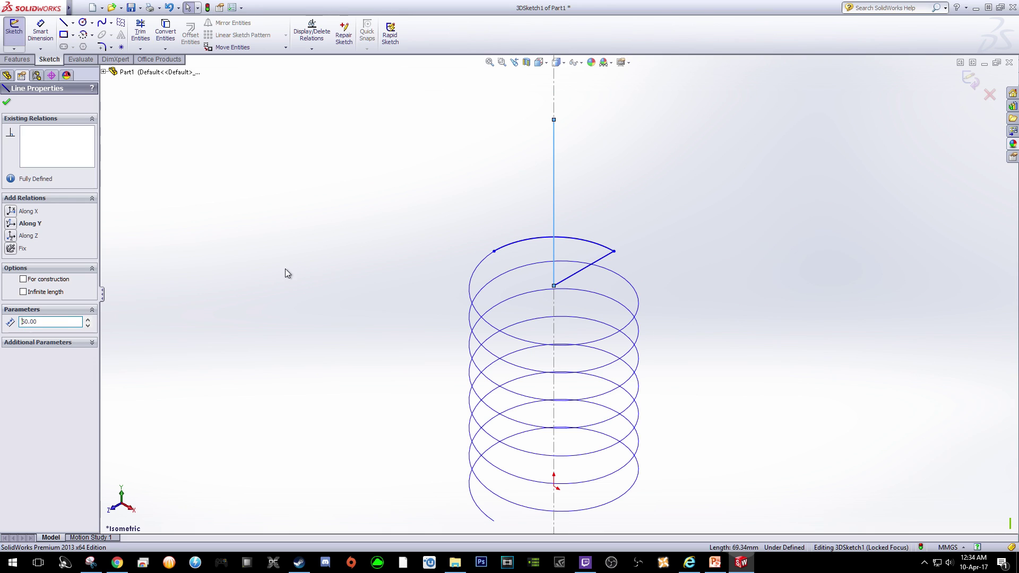
{"action": "left_click", "coordinate": [695, 265]}
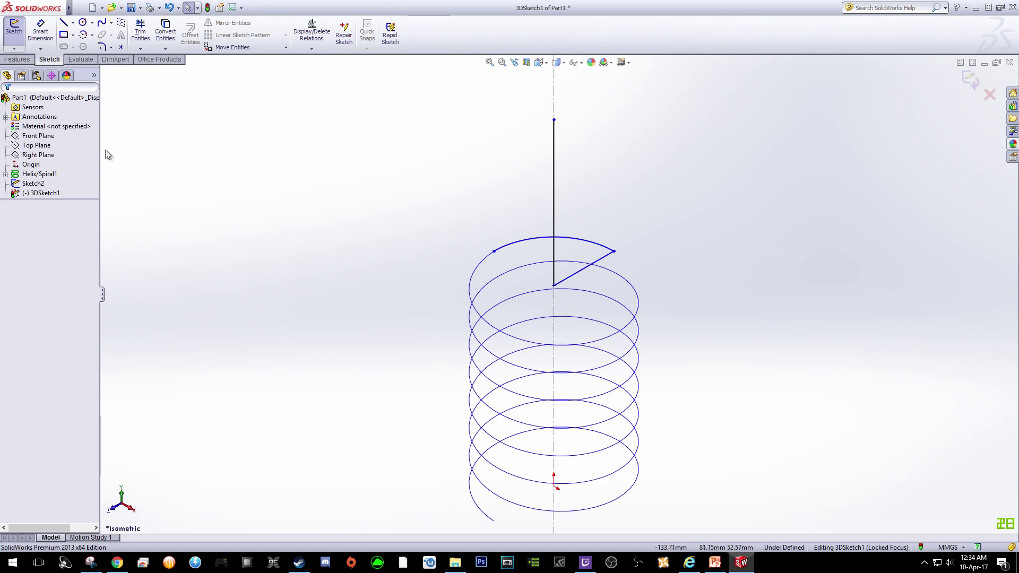
Compare the reference planes and orient the view normal to the Right Plane.
{"action": "left_click", "coordinate": [50, 139]}
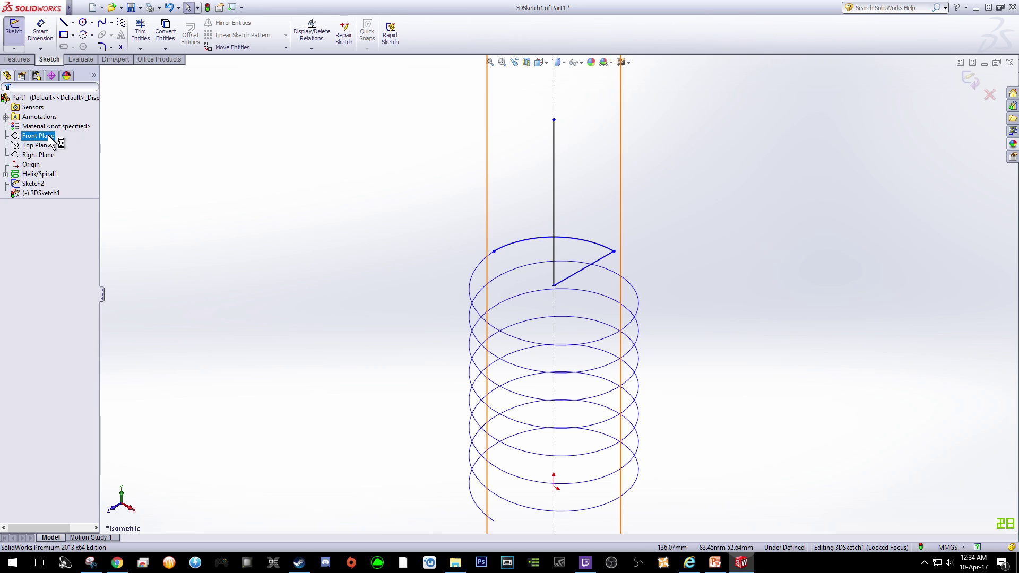
{"action": "left_click", "coordinate": [47, 146]}
{"action": "left_click", "coordinate": [48, 136]}
{"action": "mouse_move", "coordinate": [292, 207]}
{"action": "middle_mouse_down"}
{"action": "mouse_move", "coordinate": [321, 225]}
{"action": "mouse_move", "coordinate": [300, 212]}
{"action": "mouse_move", "coordinate": [302, 199]}
{"action": "middle_mouse_up"}
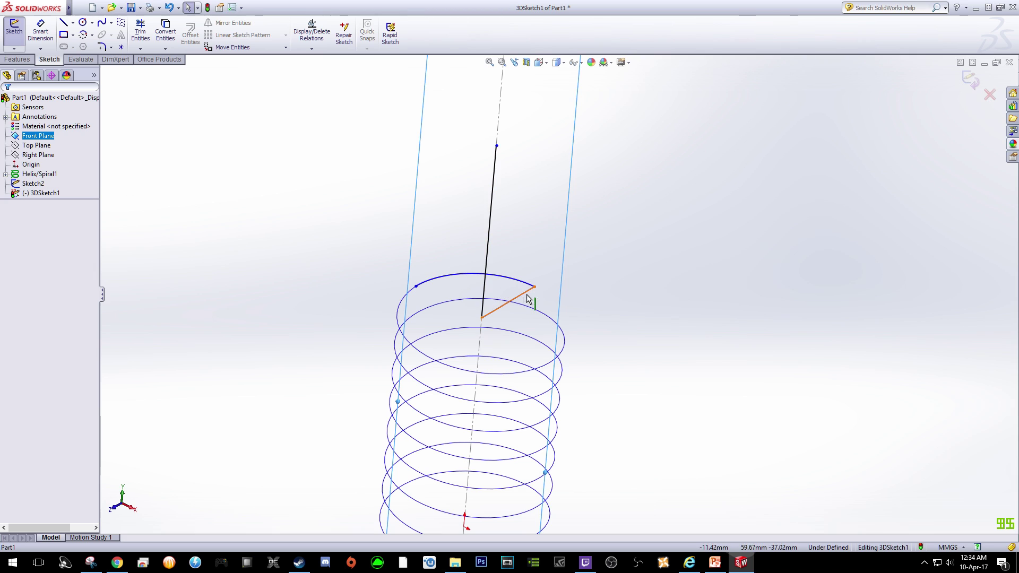
{"action": "left_click", "coordinate": [50, 157], "text": "ctrl"}
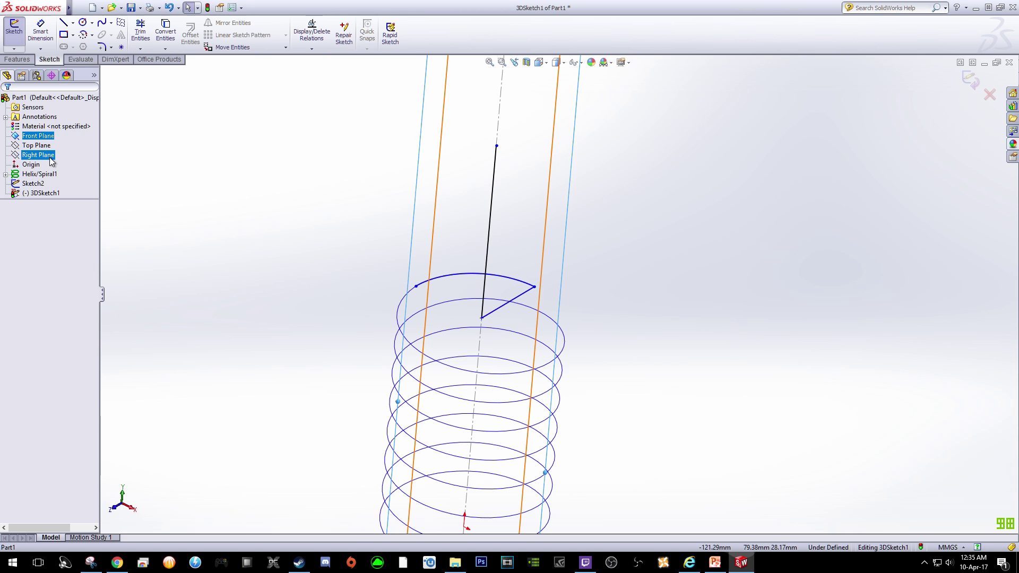
{"action": "left_click", "coordinate": [50, 159]}
{"action": "scroll", "coordinate": [426, 331], "scroll_direction": "up", "scroll_amount": 3}
{"action": "middle_click_drag", "start_coordinate": [622, 358], "coordinate": [605, 346]}
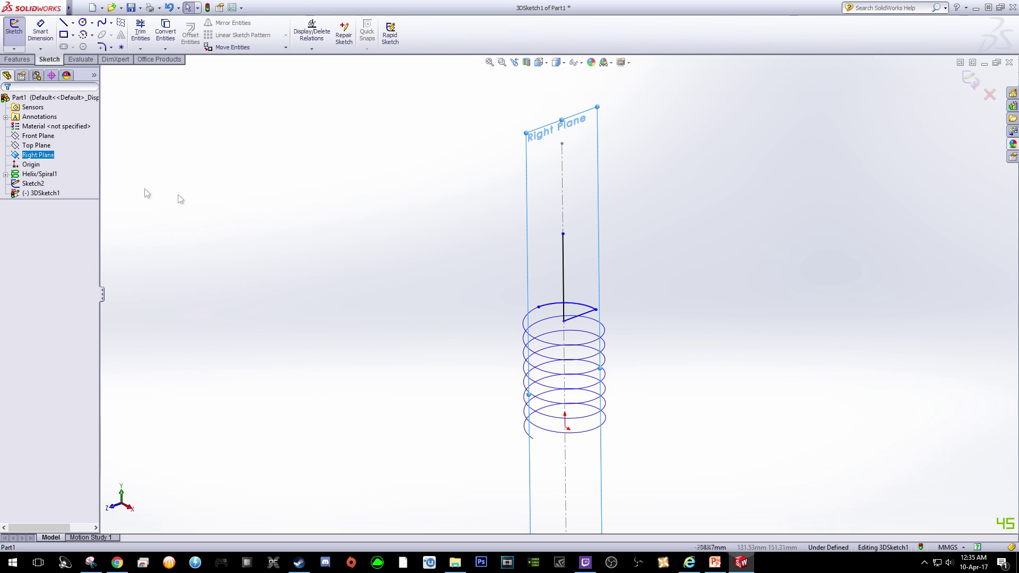
{"action": "right_click", "coordinate": [45, 157]}
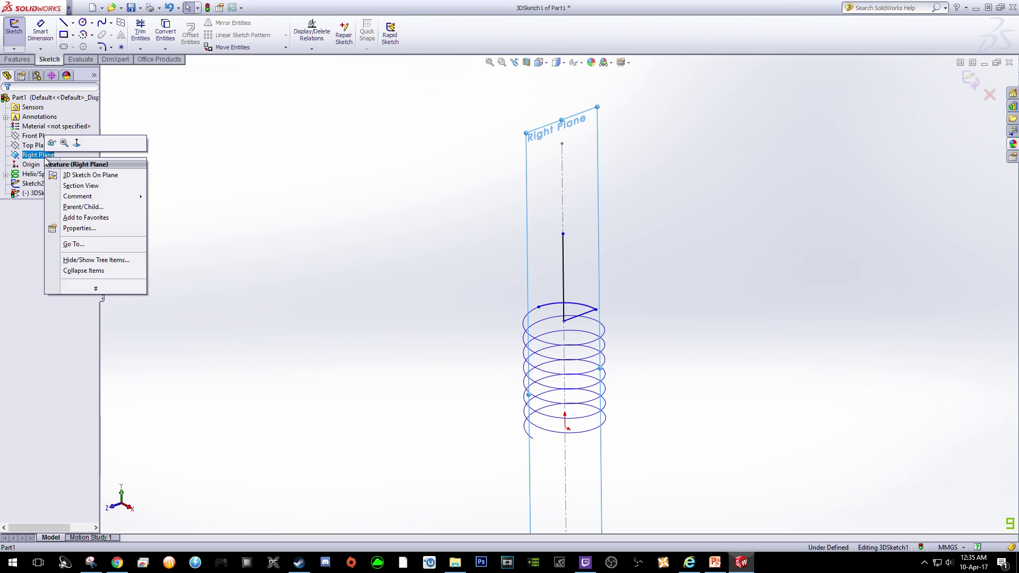
{"action": "left_click", "coordinate": [77, 144]}
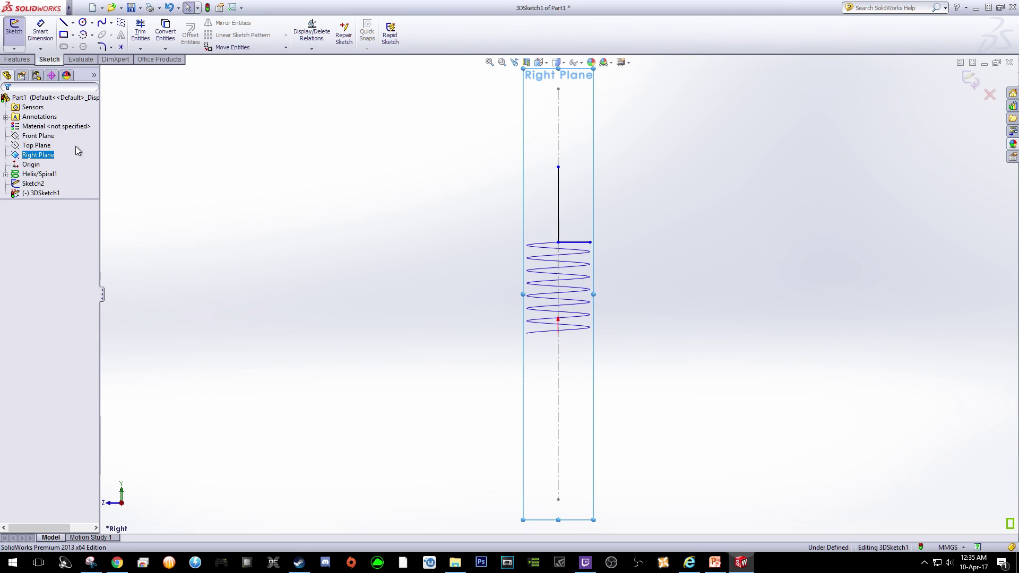
Draw a downward-bulging centerpoint arc of about 14.75 mm radius and 178° starting at the vertical line's upper end.
{"action": "left_click", "coordinate": [92, 35]}
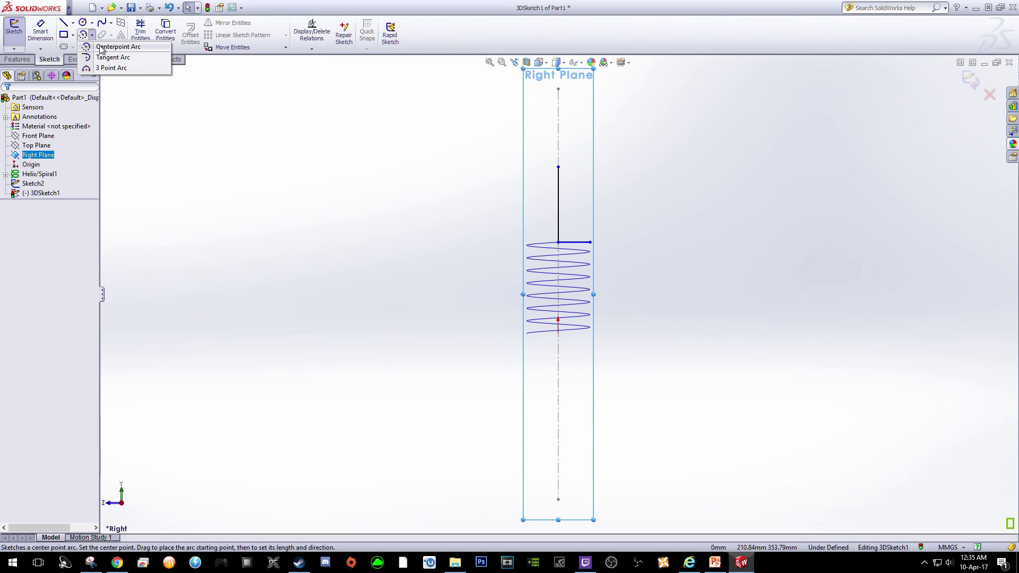
{"action": "left_click", "coordinate": [101, 48]}
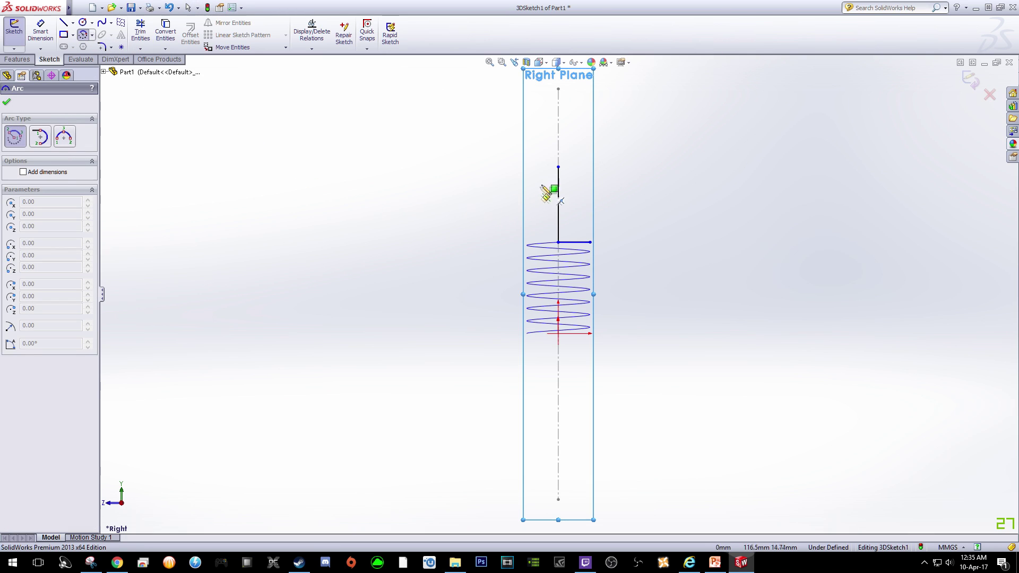
{"action": "left_click", "coordinate": [540, 168]}
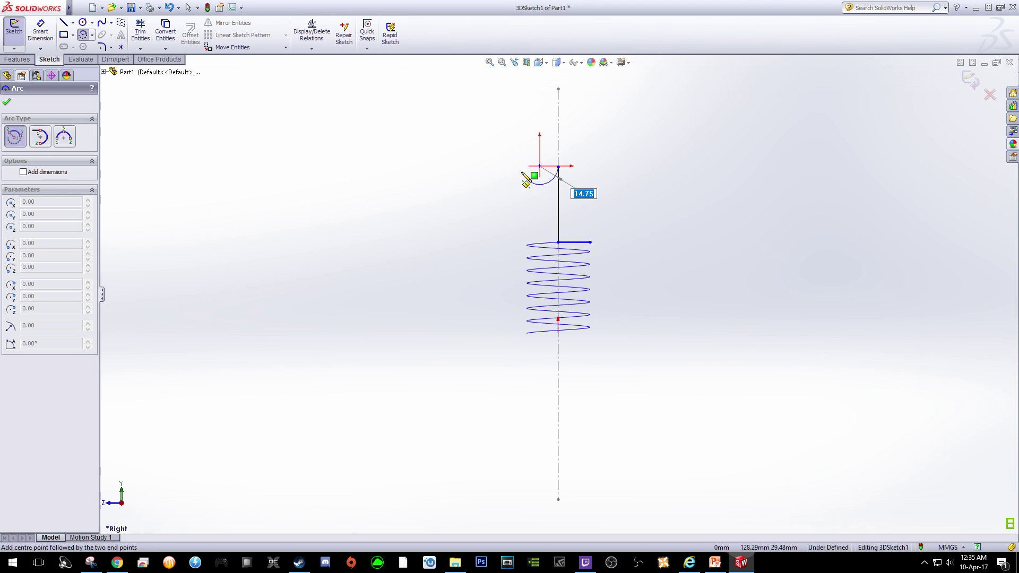
{"action": "left_click", "coordinate": [521, 167]}
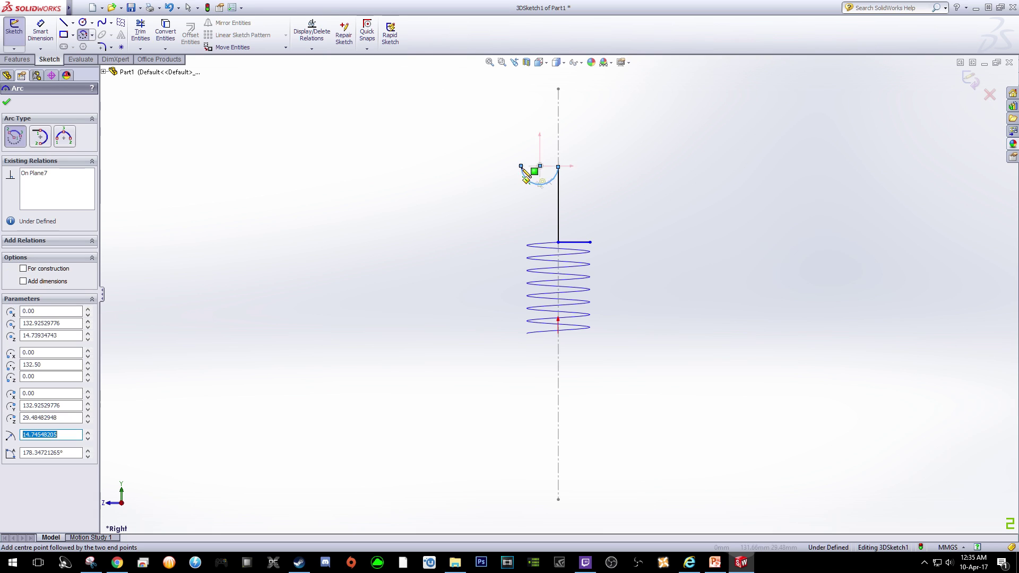
Set the downward-bulging arc's radius to 12.5 mm and its angle to 180°.
{"action": "scroll", "coordinate": [533, 182], "scroll_direction": "down", "scroll_amount": 8}
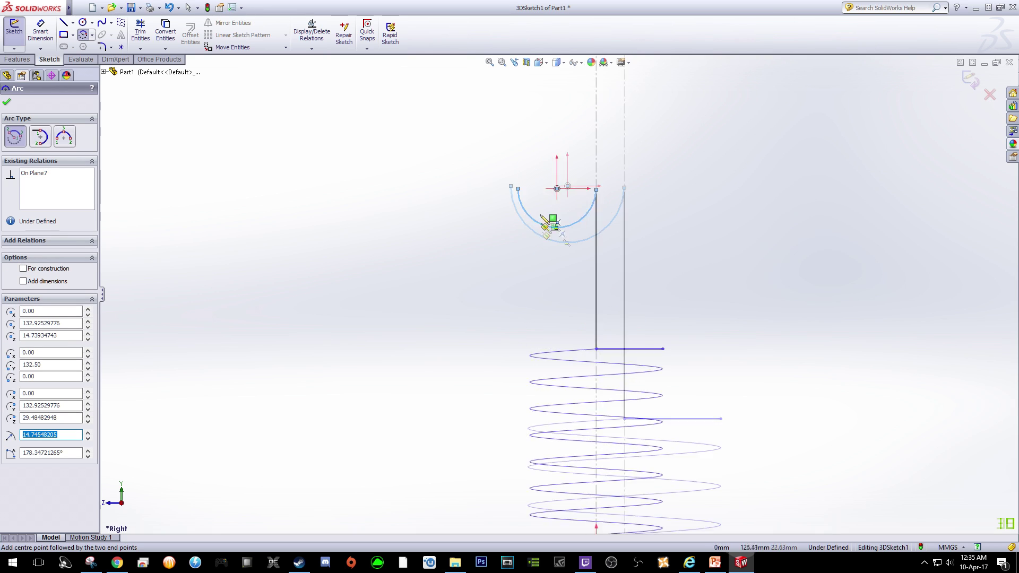
{"action": "type", "text": "12.5"}
{"action": "key", "text": "Return"}
{"action": "left_click", "coordinate": [50, 453]}
{"action": "type", "text": "180"}
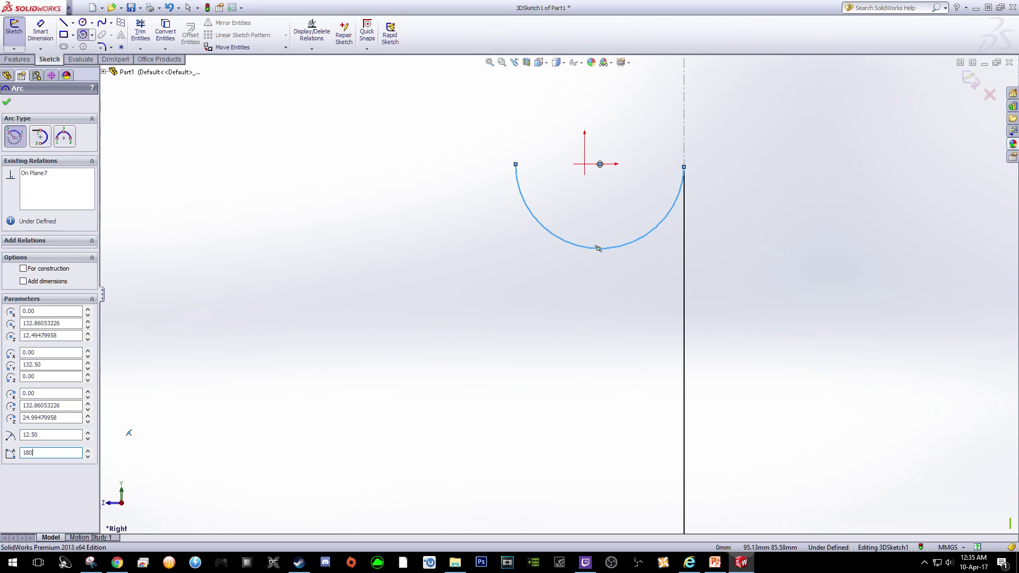
{"action": "key", "text": "Return"}
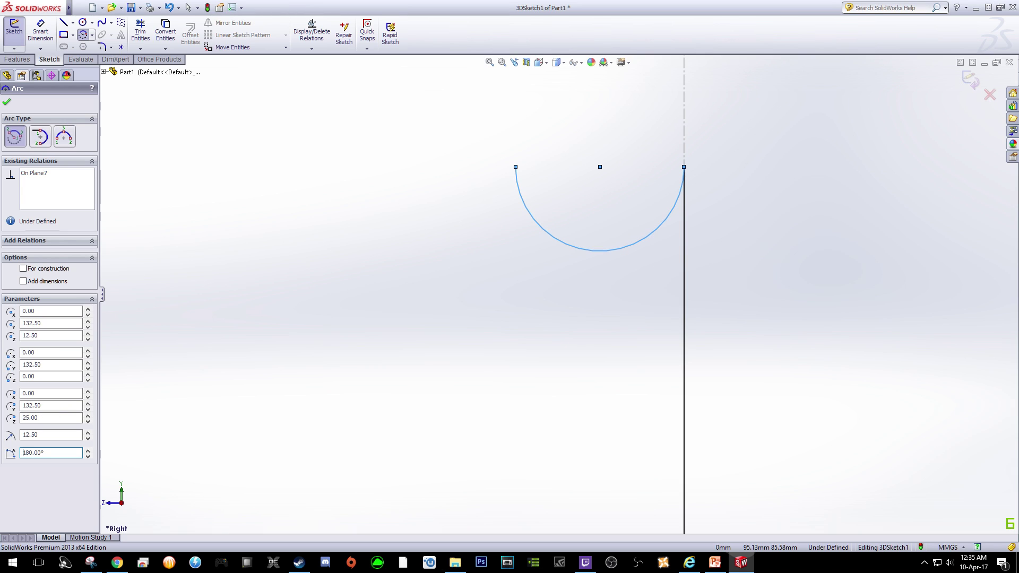
{"action": "left_click", "coordinate": [6, 102]}
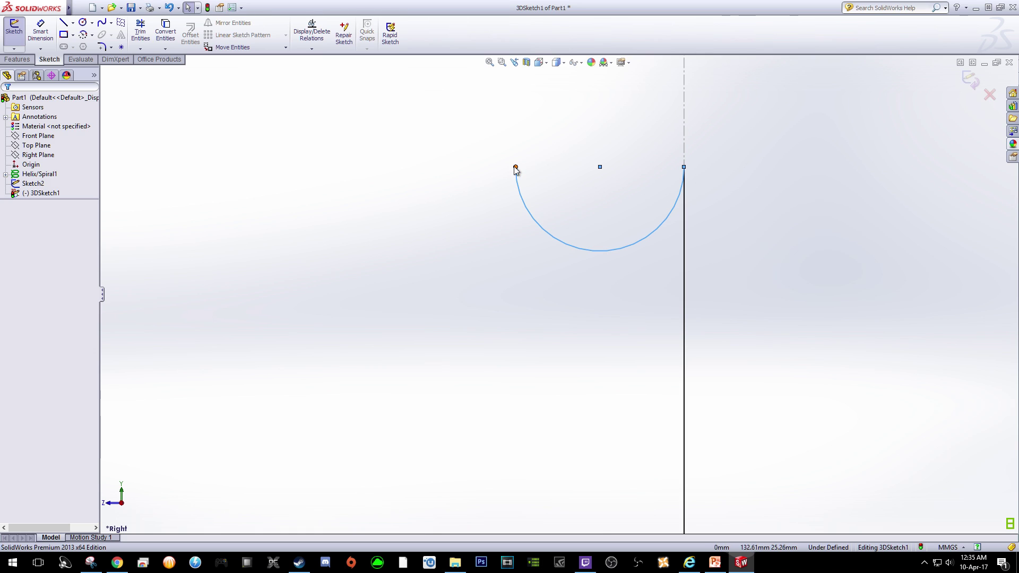
Examine the relations offered for the arc's endpoints and centre, and delete the downward-bulging arc.
{"action": "left_click", "coordinate": [515, 167]}
{"action": "left_click", "coordinate": [683, 167], "text": "ctrl"}
{"action": "left_click", "coordinate": [599, 167], "text": "ctrl"}
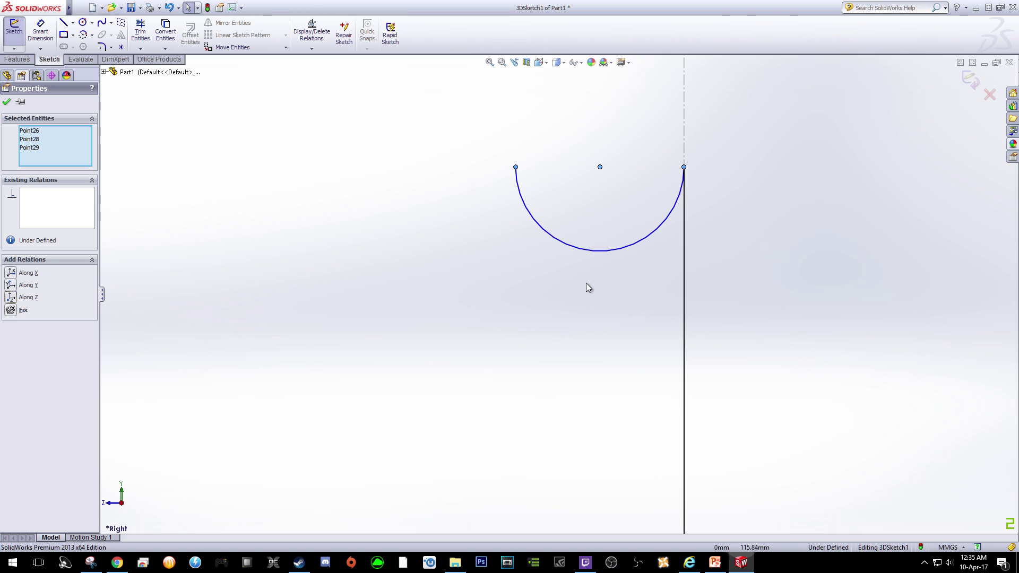
{"action": "scroll", "coordinate": [585, 278], "scroll_direction": "up", "scroll_amount": 5}
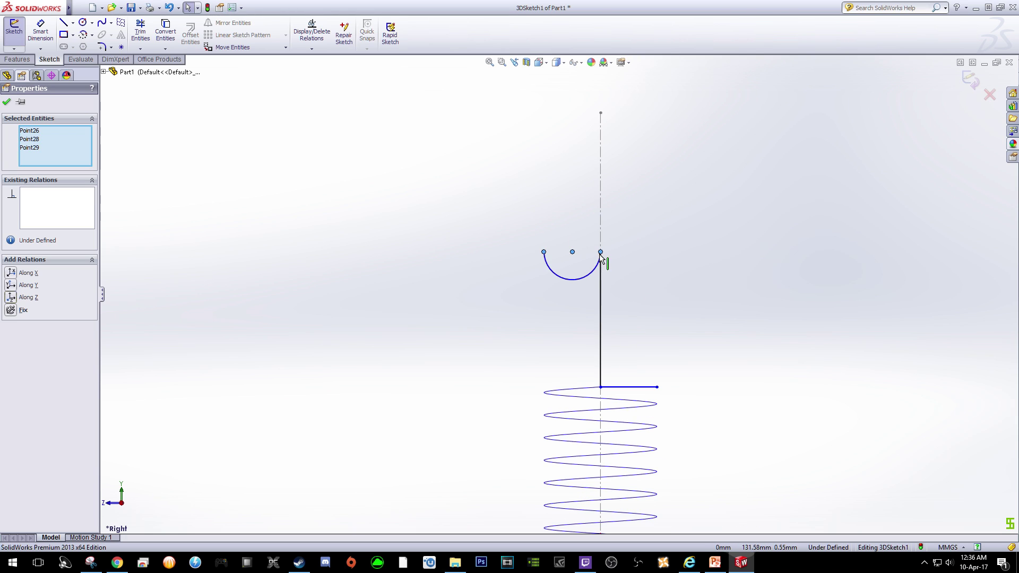
{"action": "left_click", "coordinate": [542, 280]}
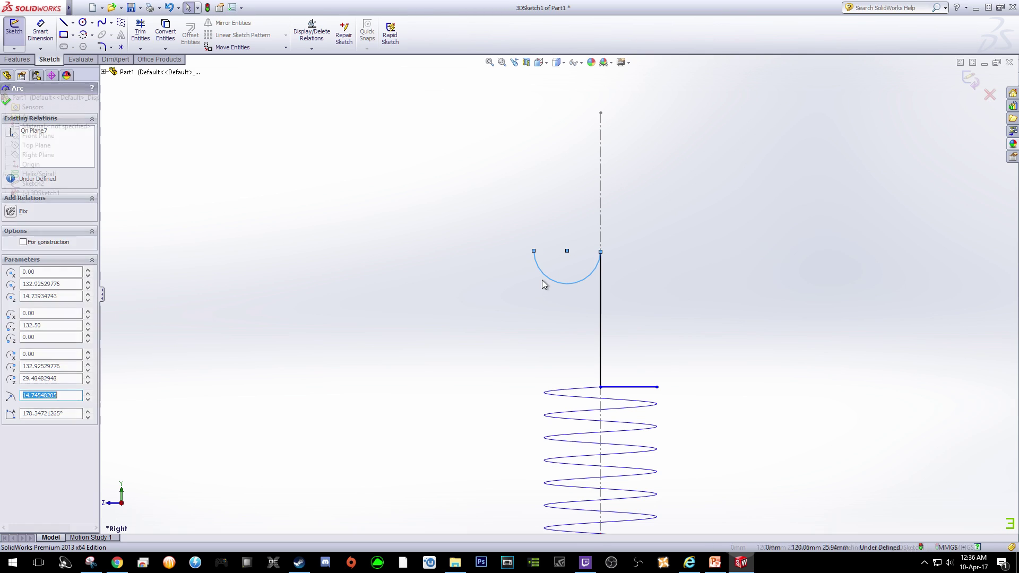
{"action": "key", "text": "Delete"}
Draw an upward-bulging centerpoint arc of about 10.42 mm radius and 180° starting at the vertical line's upper end.
{"action": "left_click", "coordinate": [92, 35]}
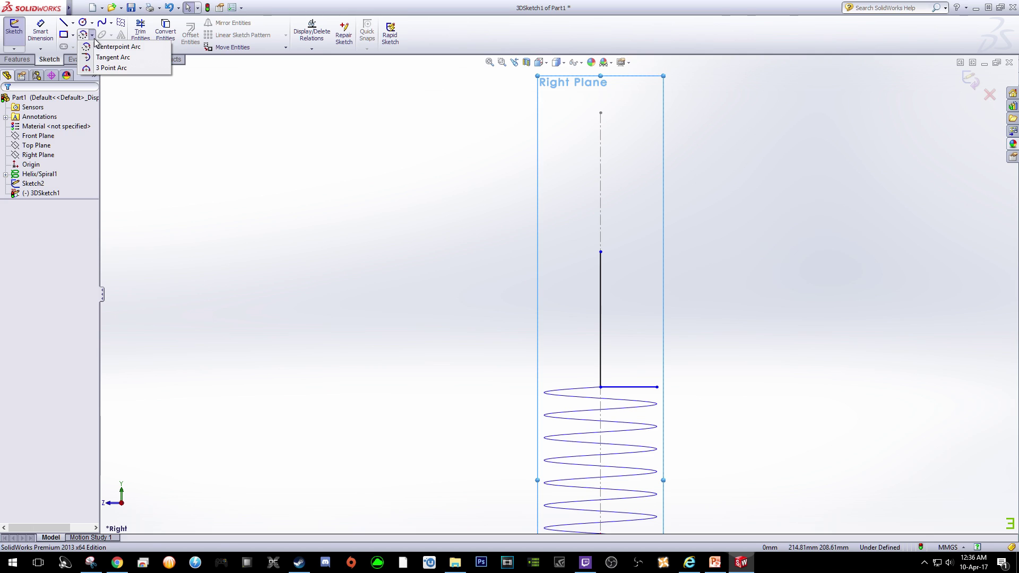
{"action": "left_click", "coordinate": [103, 48]}
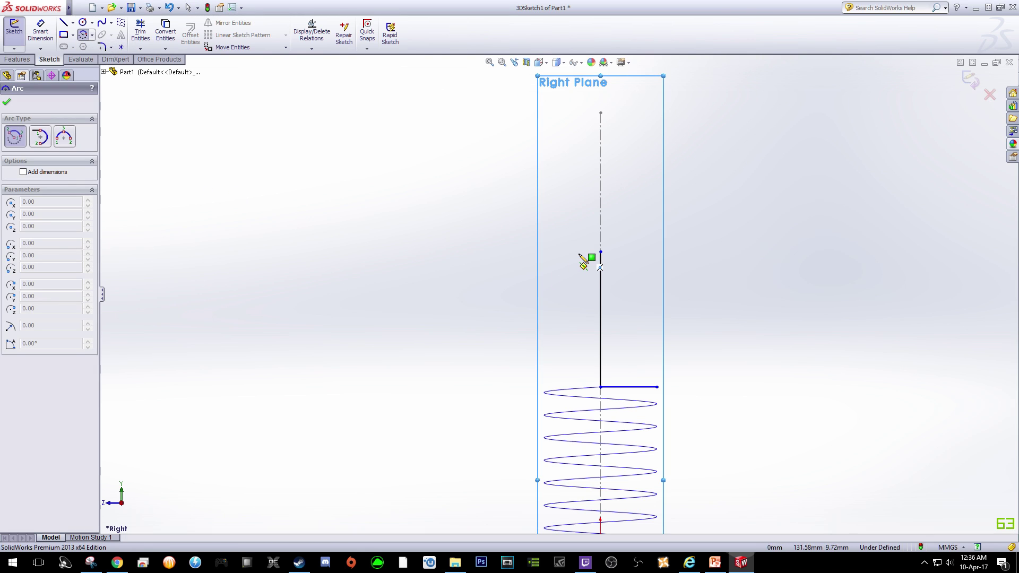
{"action": "left_click", "coordinate": [576, 252]}
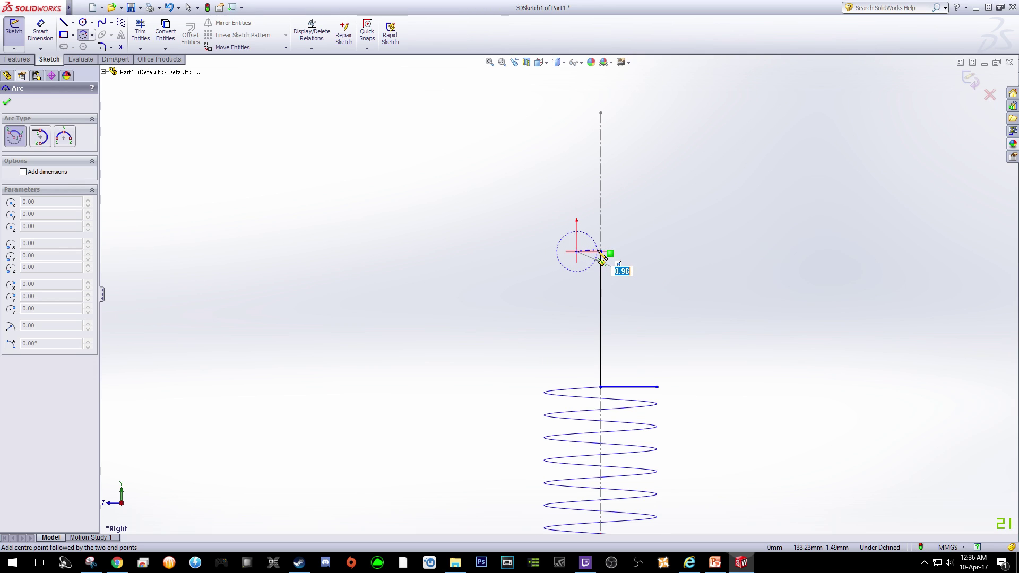
{"action": "left_click", "coordinate": [600, 252]}
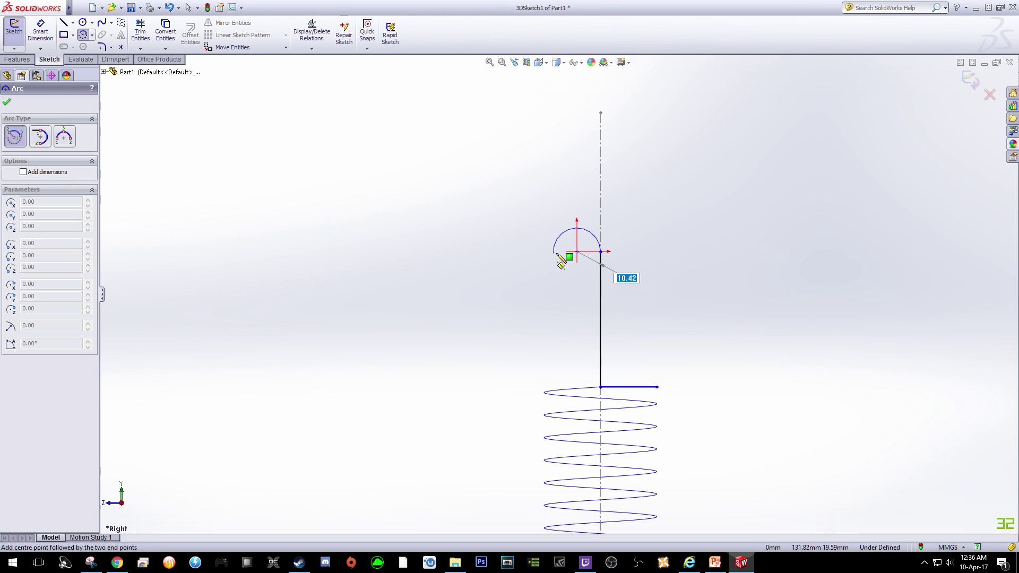
{"action": "left_click", "coordinate": [554, 252]}
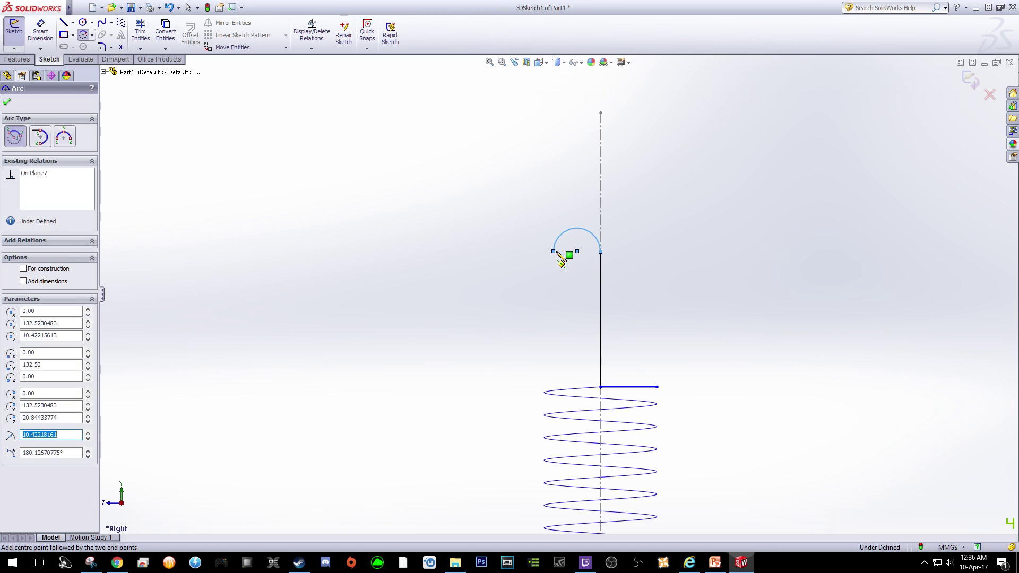
Set the upward-bulging arc's radius to 12.5 mm and its angle to 180°.
{"action": "type", "text": "12.5"}
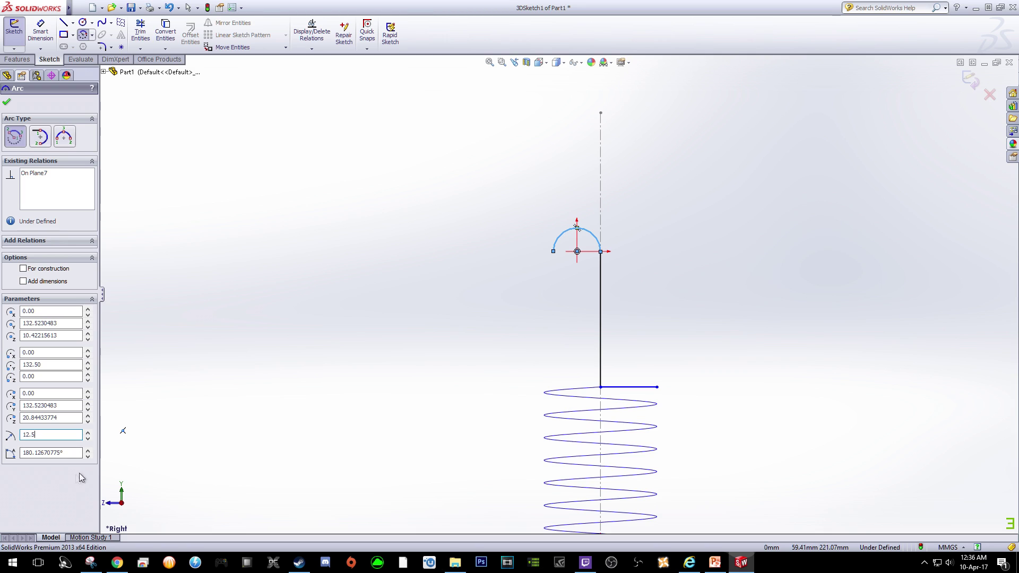
{"action": "left_click", "coordinate": [69, 455]}
{"action": "type", "text": "180"}
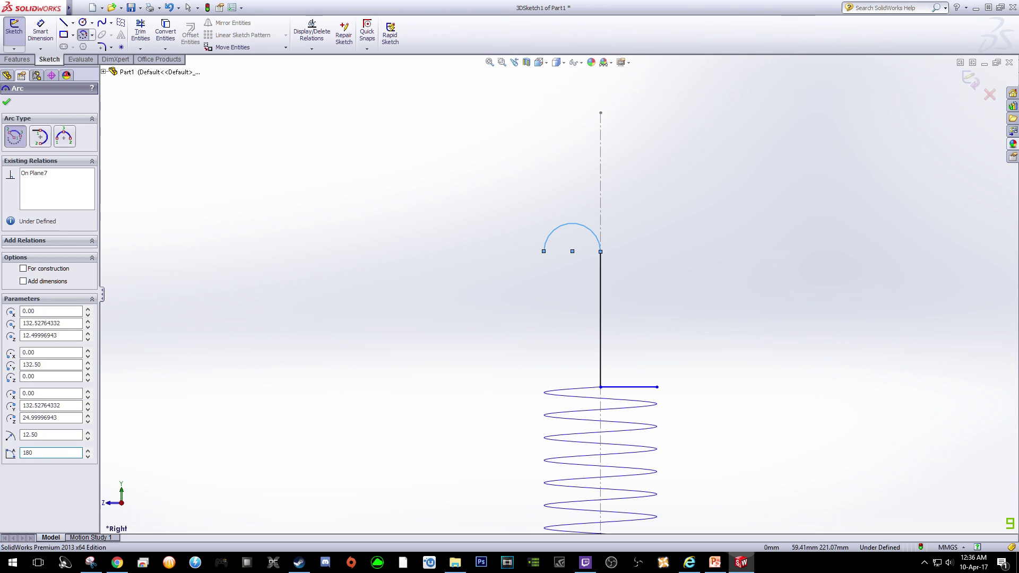
{"action": "key", "text": "Return"}
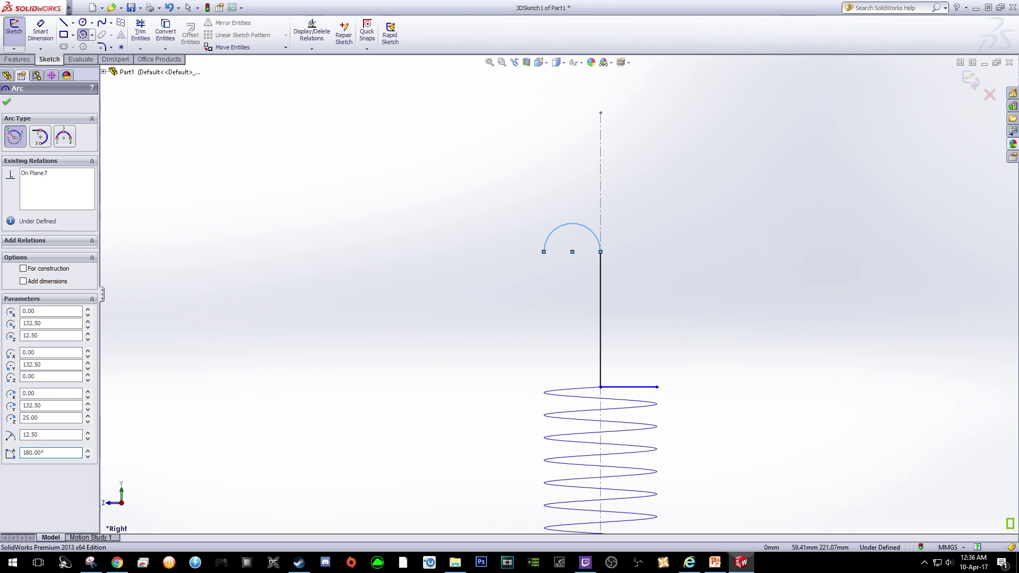
{"action": "left_click", "coordinate": [6, 101]}
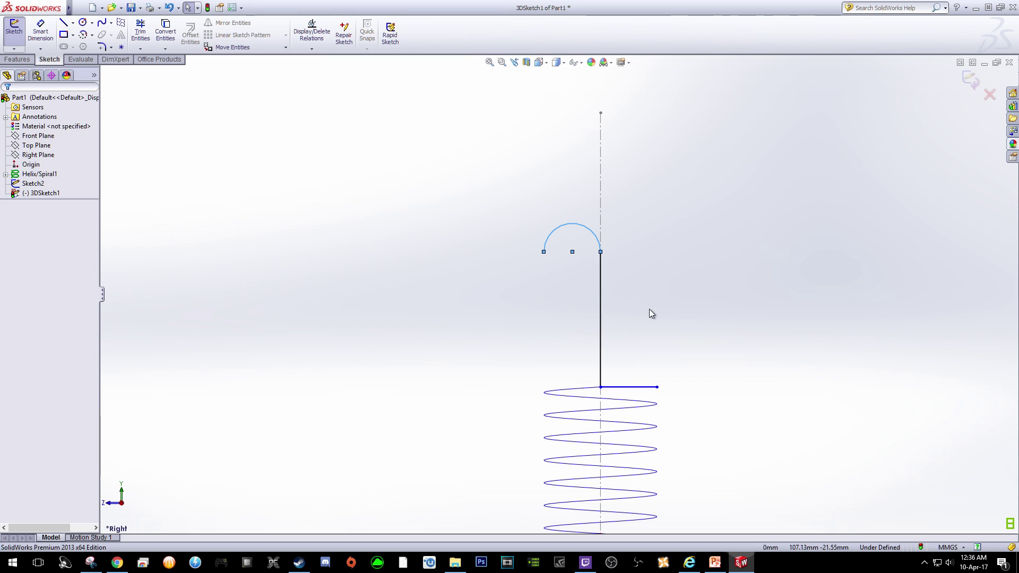
Examine the hook path in isometric view, checking the joint between arc and vertical line and the corners above the coil.
{"action": "key", "text": "space"}
{"action": "left_click", "coordinate": [691, 296]}
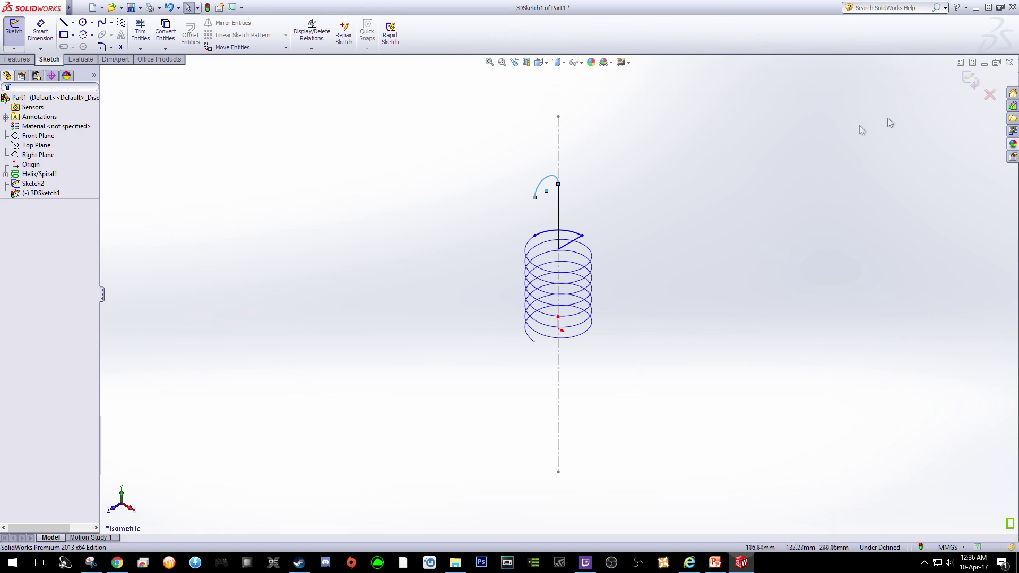
{"action": "scroll", "coordinate": [547, 143], "scroll_direction": "down", "scroll_amount": 2}
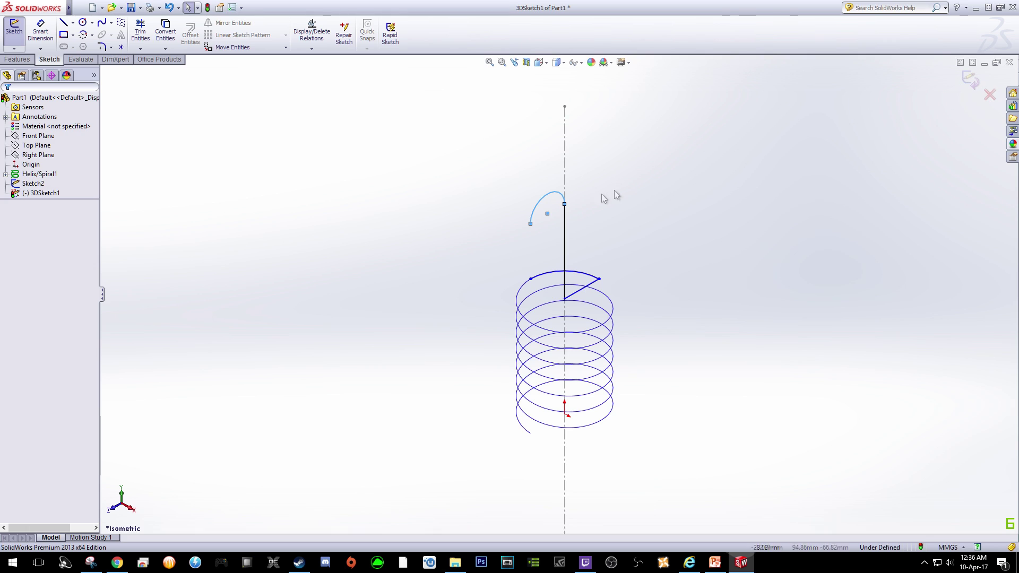
{"action": "scroll", "coordinate": [570, 191], "scroll_direction": "down", "scroll_amount": 3}
{"action": "left_click", "coordinate": [552, 229]}
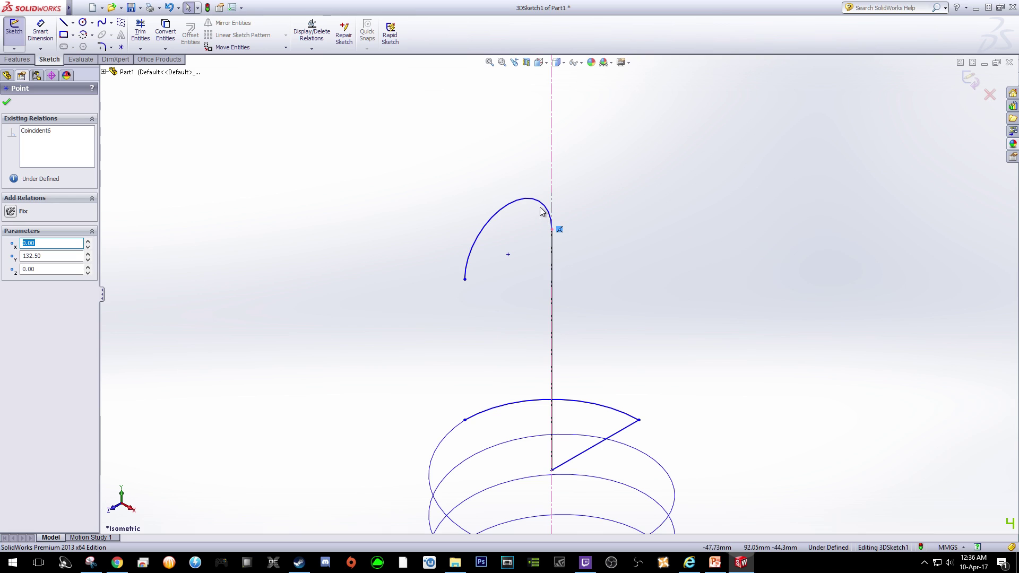
{"action": "scroll", "coordinate": [553, 496], "scroll_direction": "down", "scroll_amount": 3}
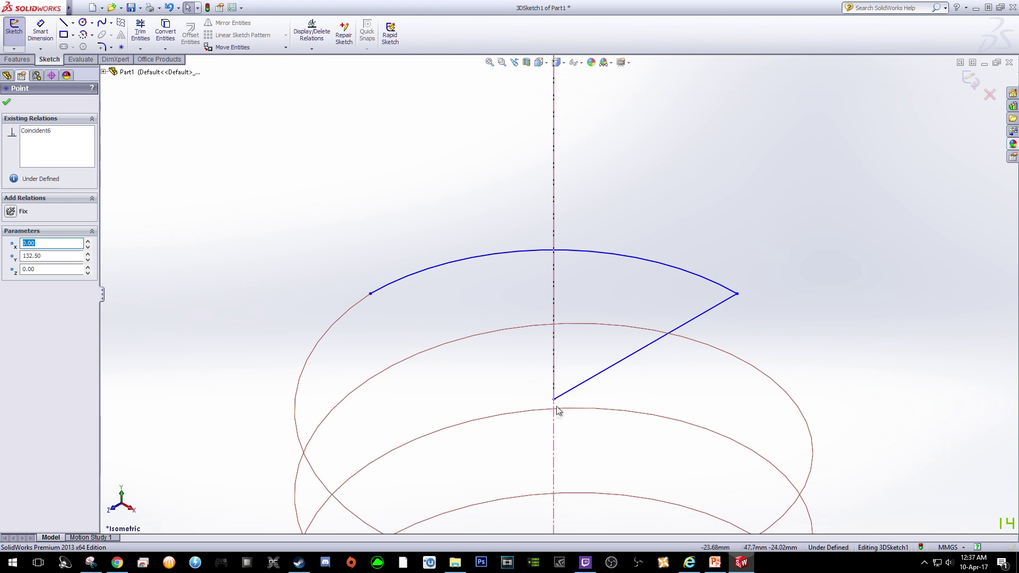
{"action": "scroll", "coordinate": [596, 225], "scroll_direction": "up", "scroll_amount": 5}
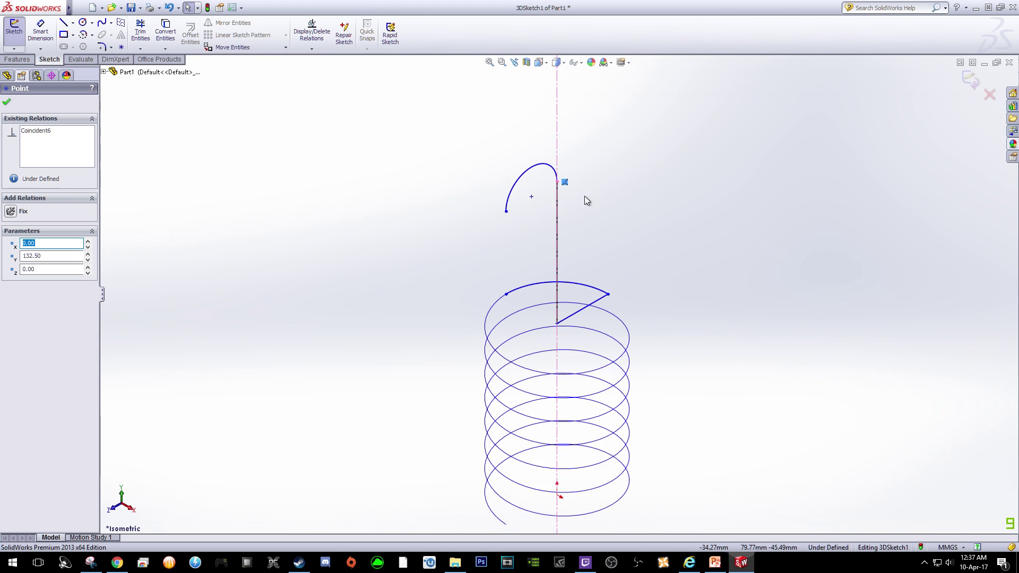
{"action": "left_click", "coordinate": [6, 103]}
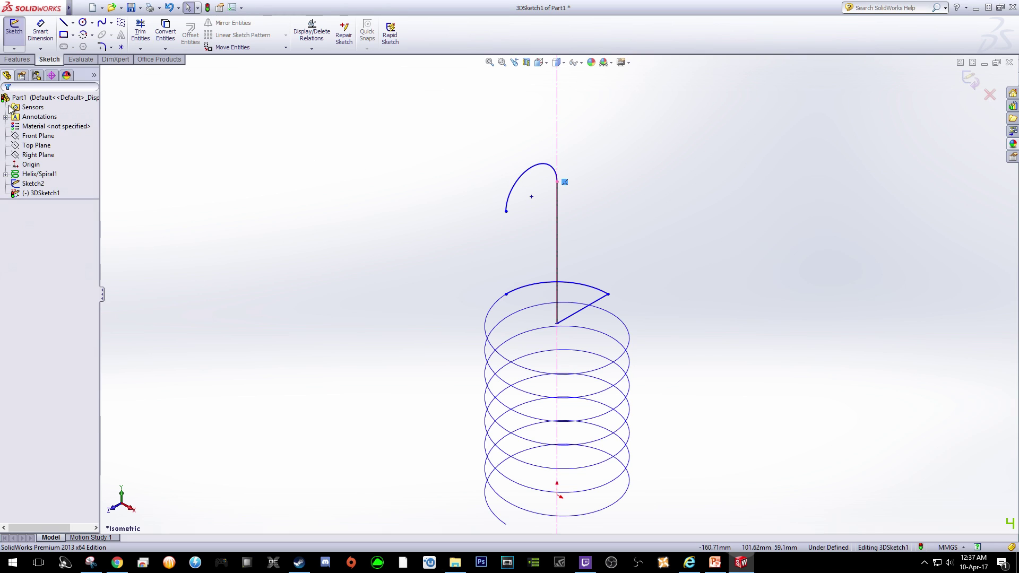
Fillet both ends of the horizontal line above the coil with a 5 mm radius and close the 3D sketch.
{"action": "left_click", "coordinate": [102, 48]}
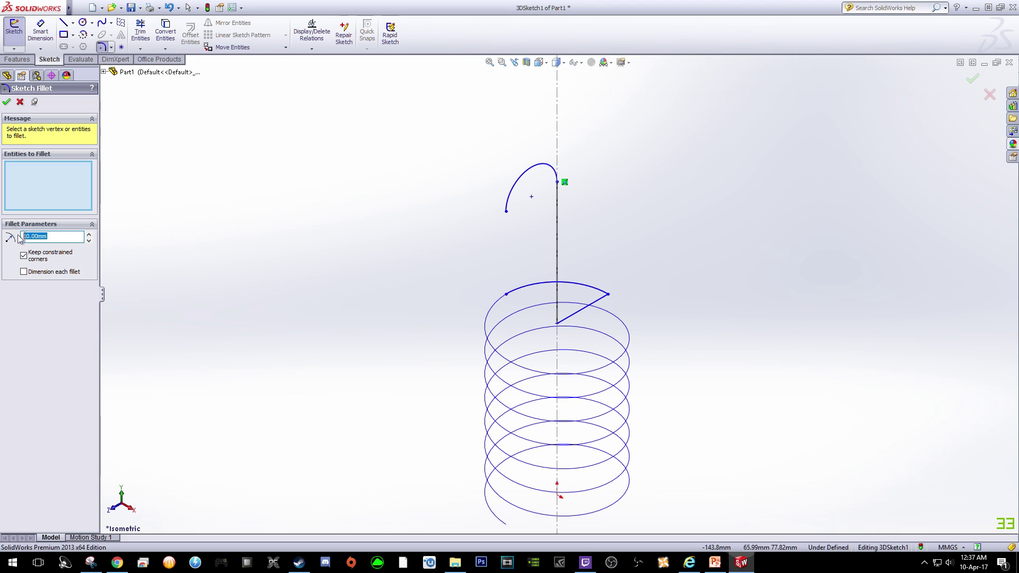
{"action": "type", "text": "5"}
{"action": "key", "text": "Return"}
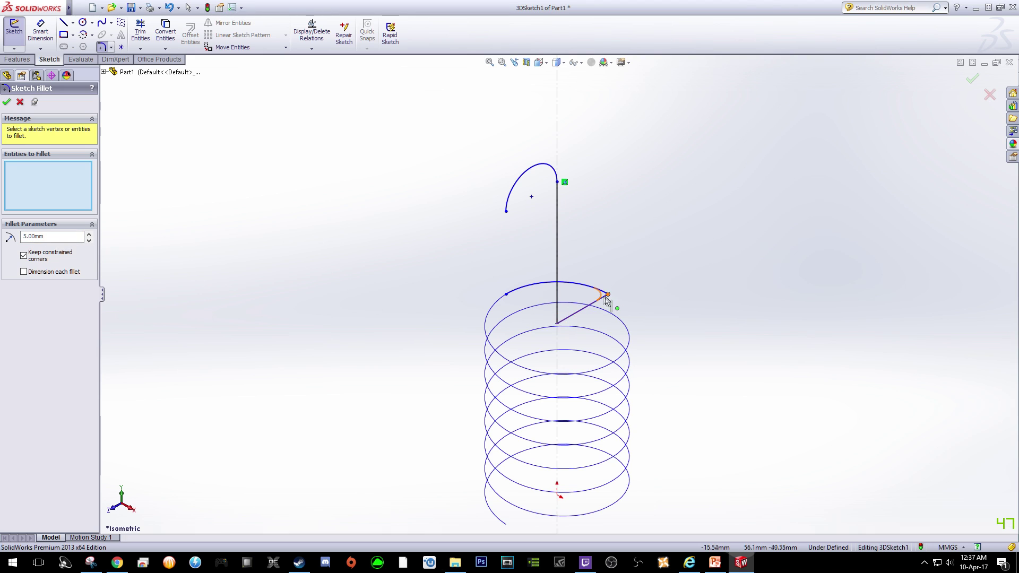
{"action": "left_click", "coordinate": [557, 323]}
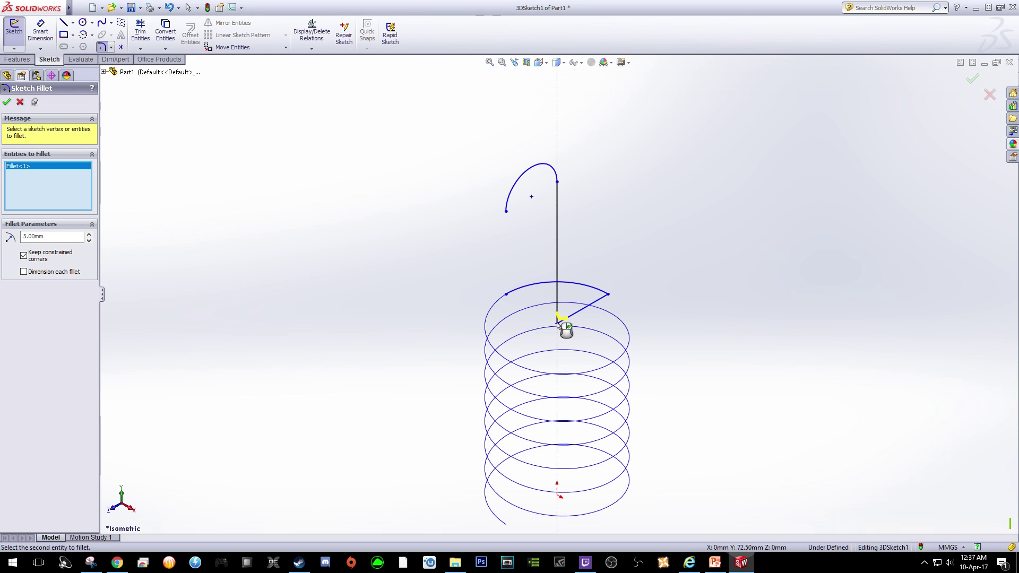
{"action": "left_click", "coordinate": [608, 295]}
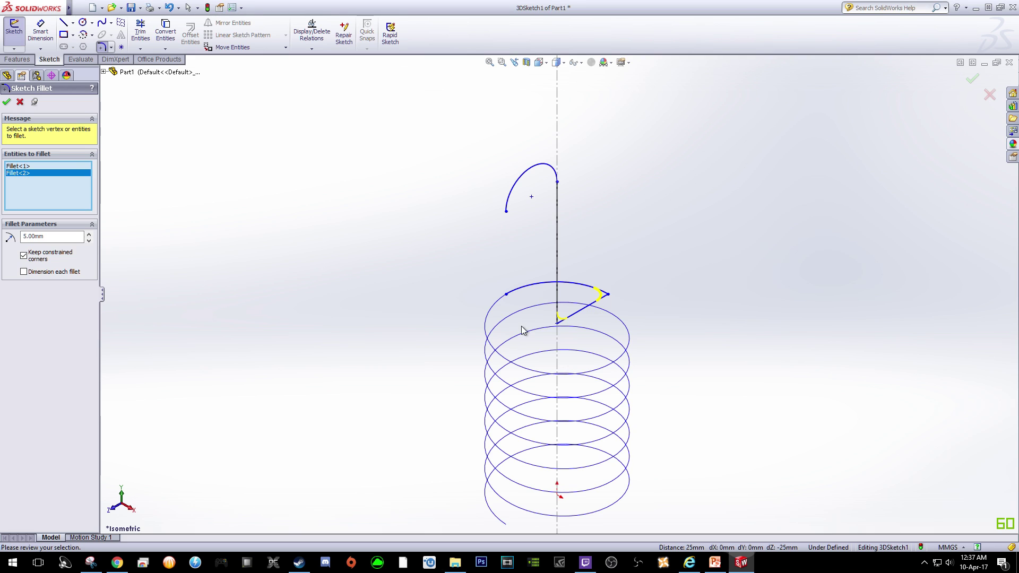
{"action": "left_click", "coordinate": [7, 103]}
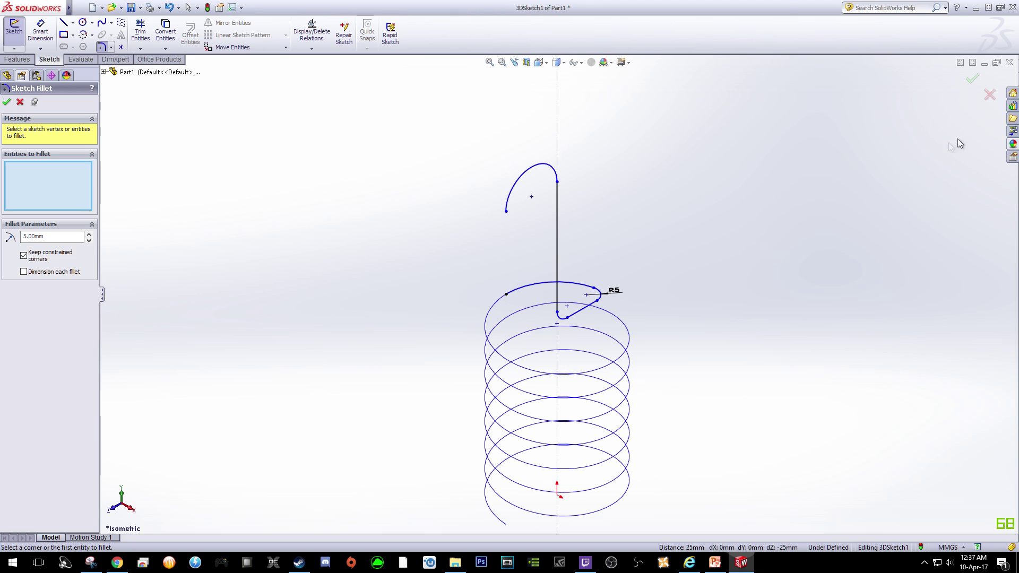
{"action": "left_click", "coordinate": [969, 83]}
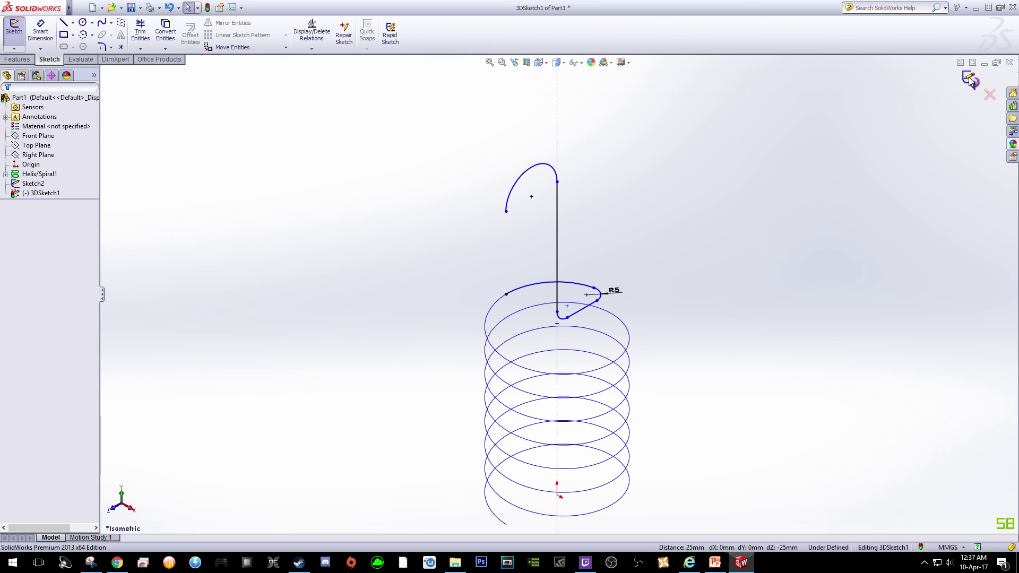
{"action": "left_click", "coordinate": [969, 80]}
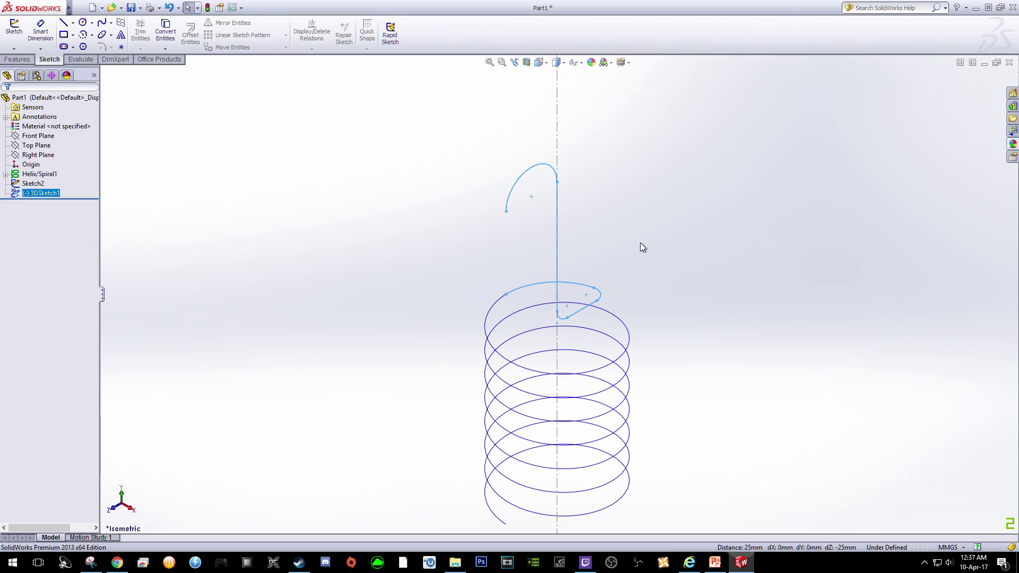
{"action": "scroll", "coordinate": [555, 318], "scroll_direction": "up", "scroll_amount": 3}
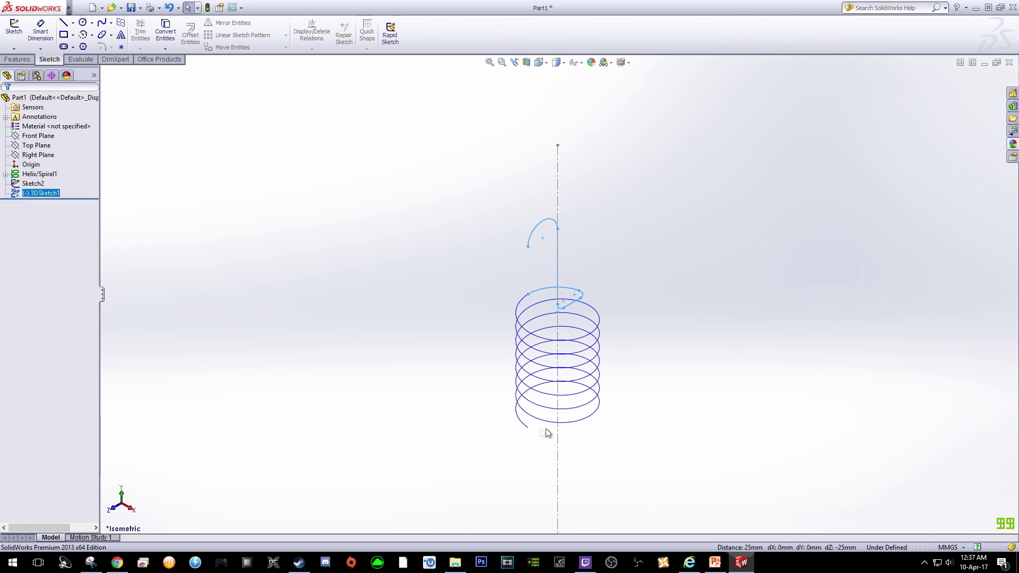
{"action": "left_click", "coordinate": [591, 383]}
{"action": "left_click_drag", "start_coordinate": [578, 297], "coordinate": [578, 293]}
{"action": "scroll", "coordinate": [546, 484], "scroll_direction": "down", "scroll_amount": 3}
{"action": "scroll", "coordinate": [570, 396], "scroll_direction": "up", "scroll_amount": 2}
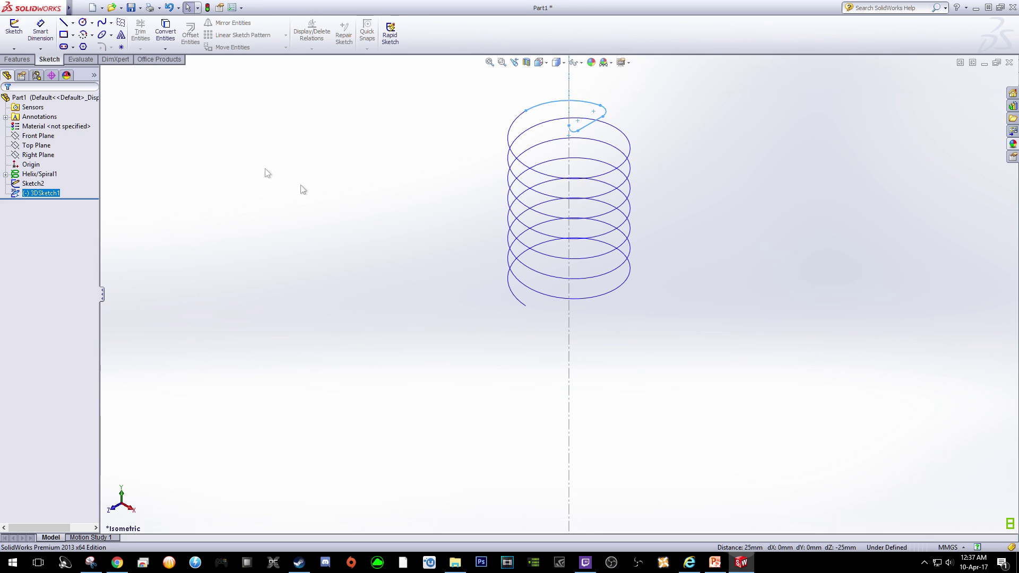
{"action": "left_click", "coordinate": [16, 50]}
{"action": "left_click", "coordinate": [30, 71]}
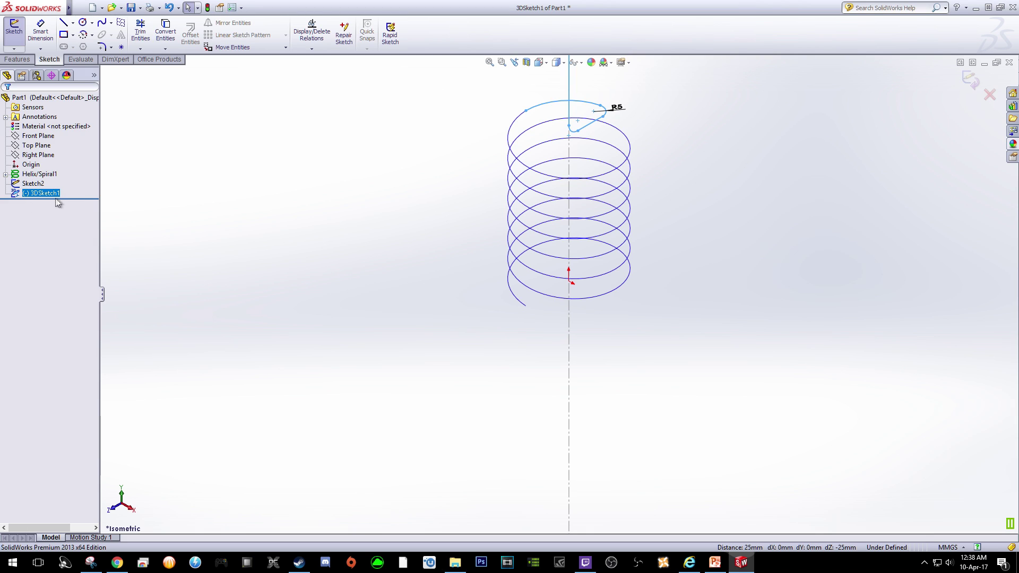
{"action": "left_click", "coordinate": [986, 98]}
{"action": "left_click", "coordinate": [548, 290]}
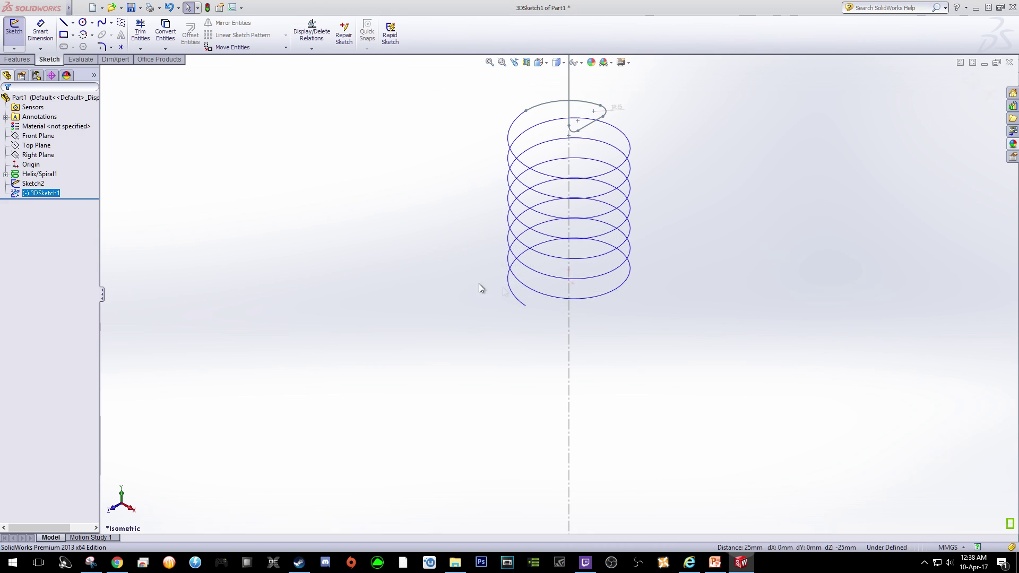
Start a second 3D sketch with no existing sketch selected, for the spring's lower end.
{"action": "left_click", "coordinate": [14, 49]}
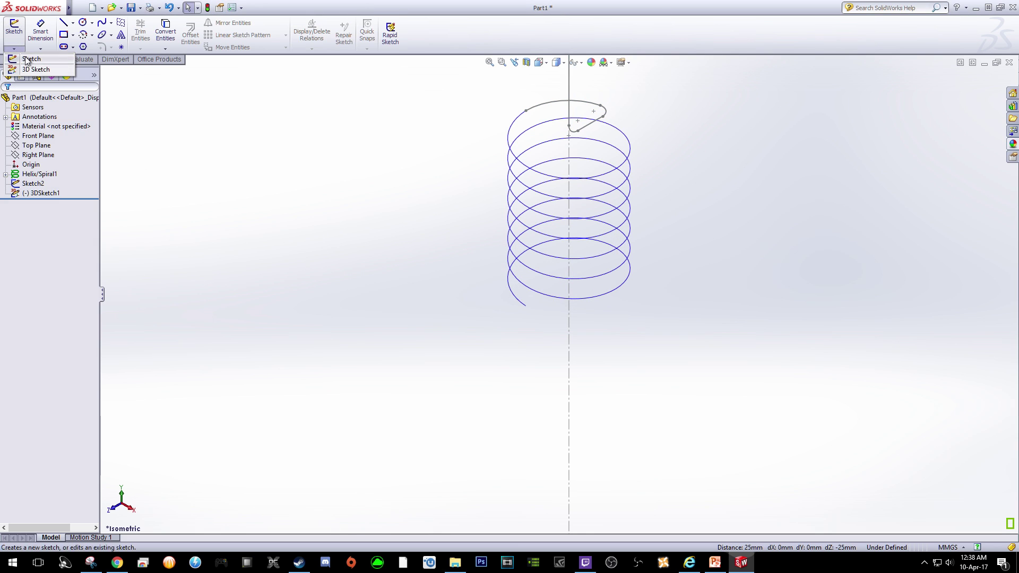
{"action": "left_click", "coordinate": [33, 69]}
{"action": "left_click", "coordinate": [42, 202]}
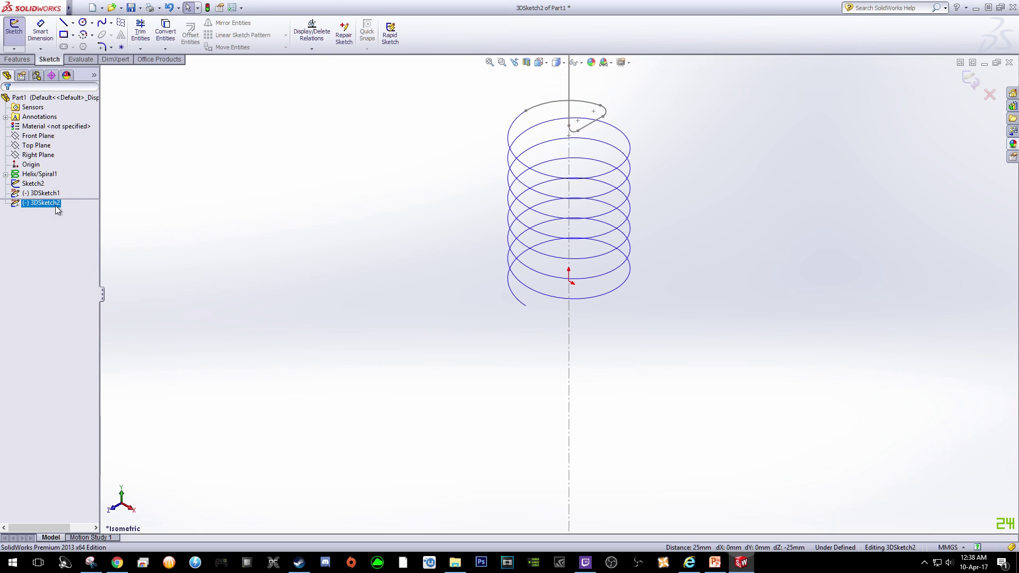
{"action": "left_click", "coordinate": [246, 208]}
Draw a centre-point arc on the ZX plane, centred on the origin, sweeping about 90° at 25 mm radius from the coil's lower end.
{"action": "left_click", "coordinate": [92, 35]}
{"action": "left_click", "coordinate": [106, 46]}
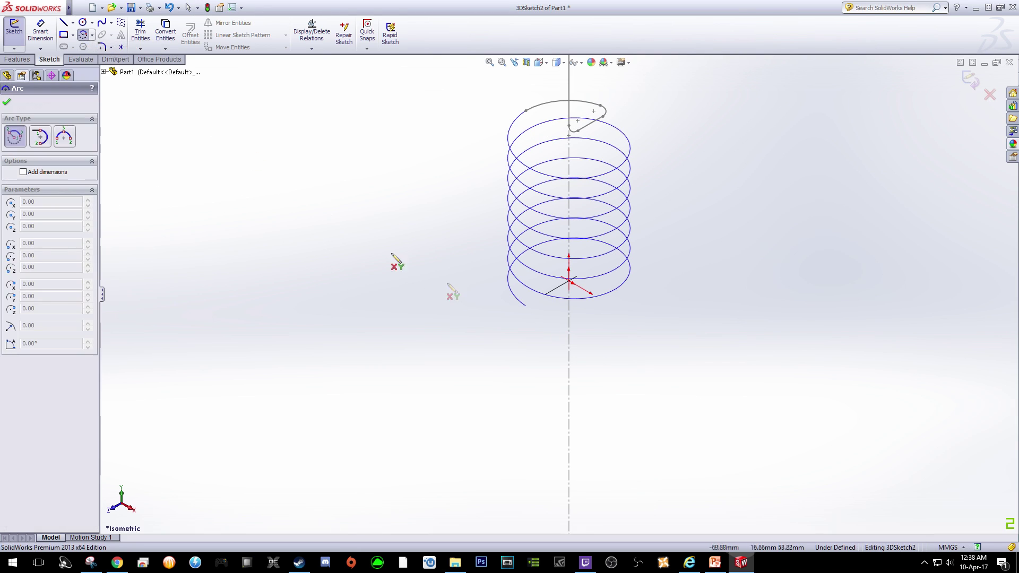
{"action": "key", "text": "Tab"}
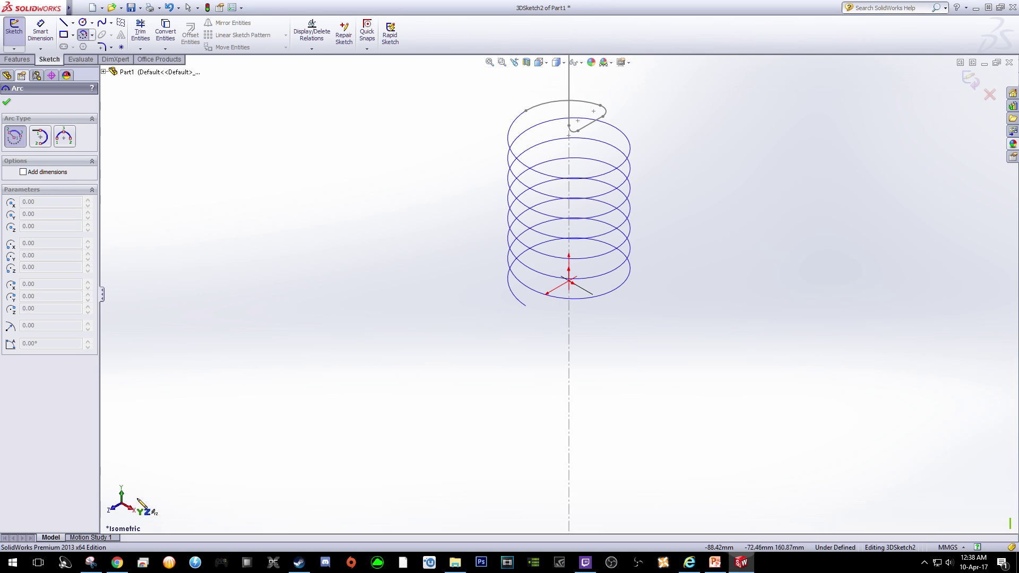
{"action": "key", "text": "Tab"}
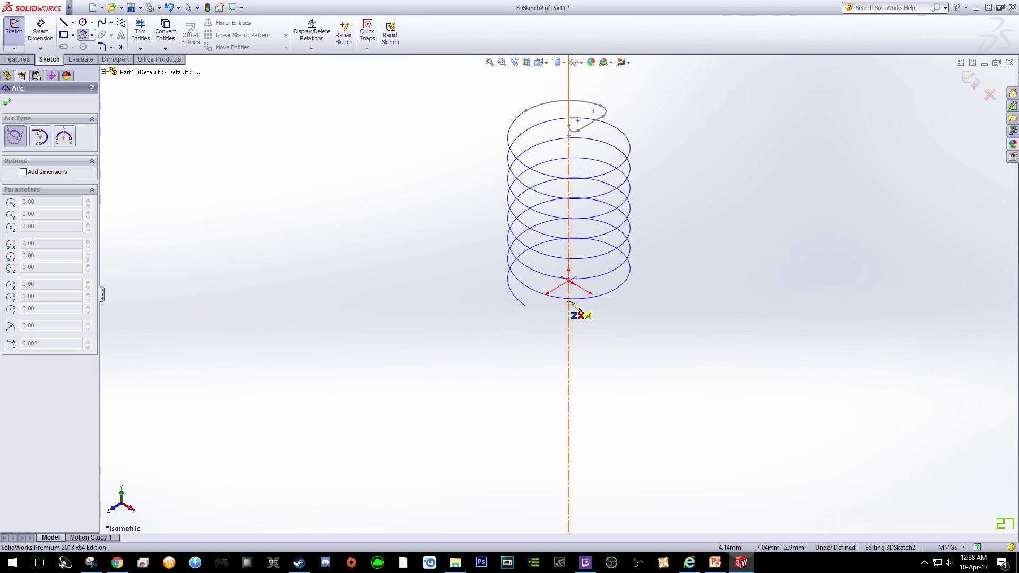
{"action": "left_click", "coordinate": [569, 282]}
{"action": "scroll", "coordinate": [538, 310], "scroll_direction": "down", "scroll_amount": 10}
{"action": "scroll", "coordinate": [539, 293], "scroll_direction": "down", "scroll_amount": 10}
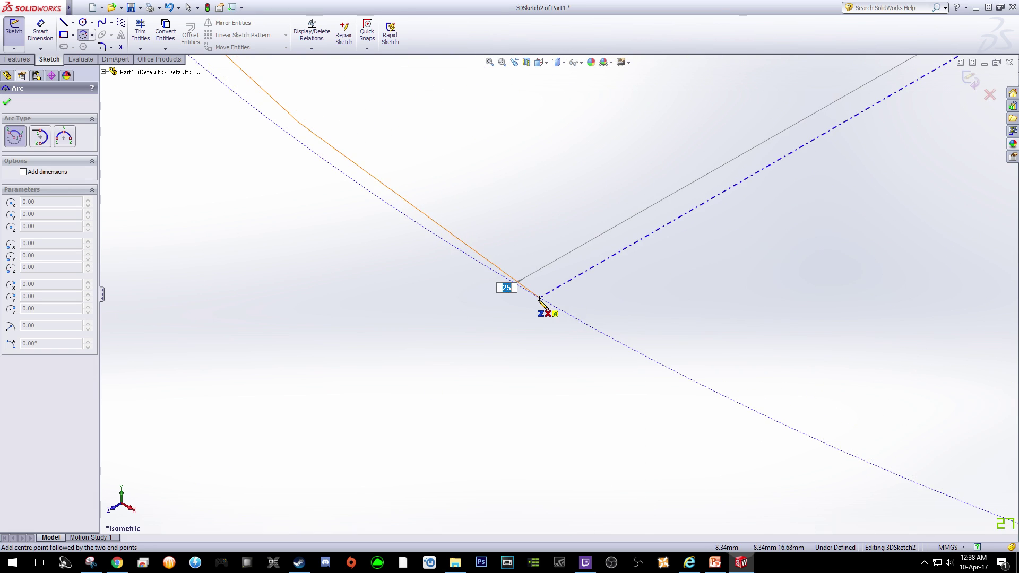
{"action": "scroll", "coordinate": [571, 292], "scroll_direction": "down", "scroll_amount": 6}
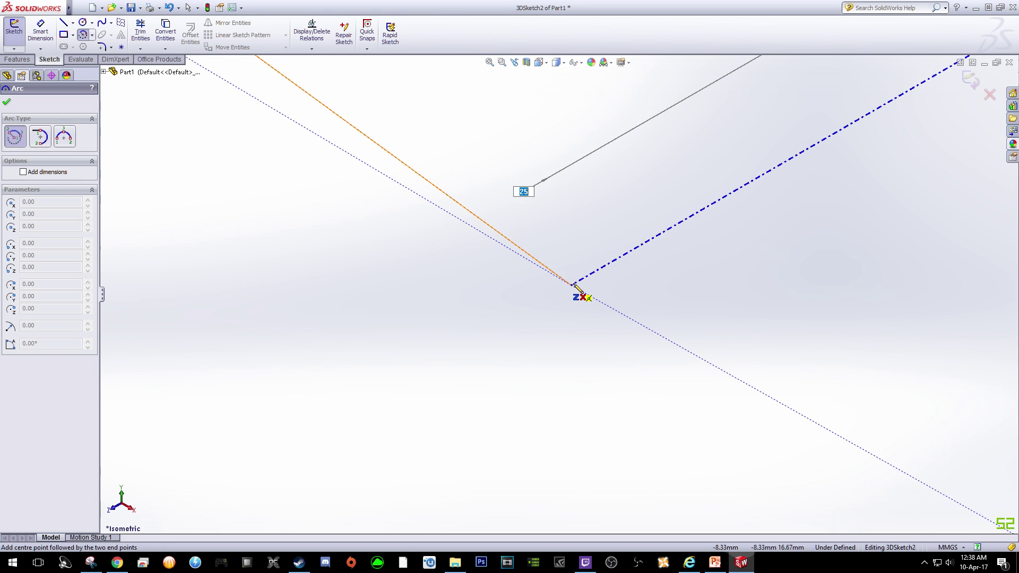
{"action": "scroll", "coordinate": [571, 289], "scroll_direction": "down", "scroll_amount": 1}
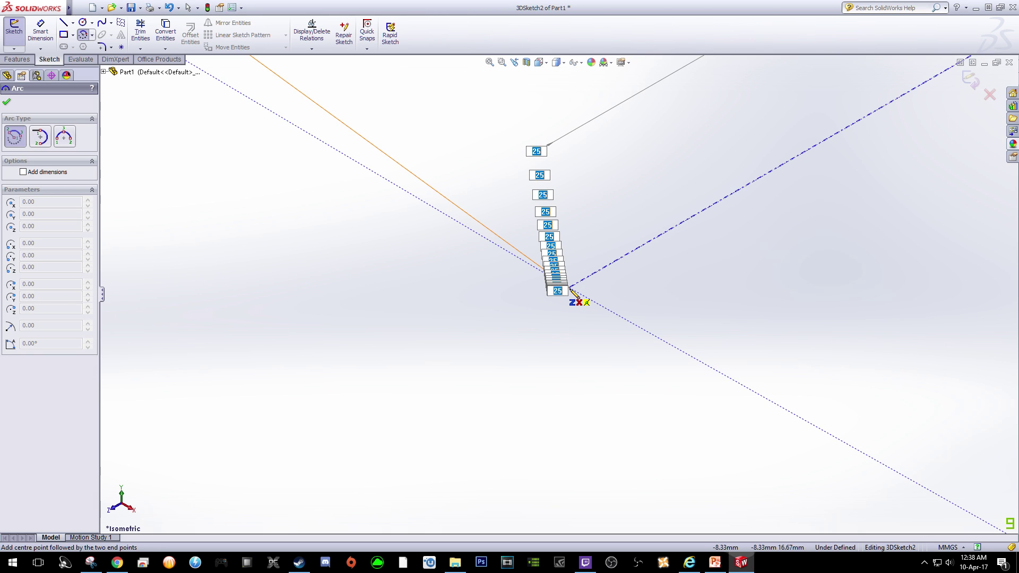
{"action": "left_click", "coordinate": [571, 289]}
{"action": "scroll", "coordinate": [572, 293], "scroll_direction": "up", "scroll_amount": 5}
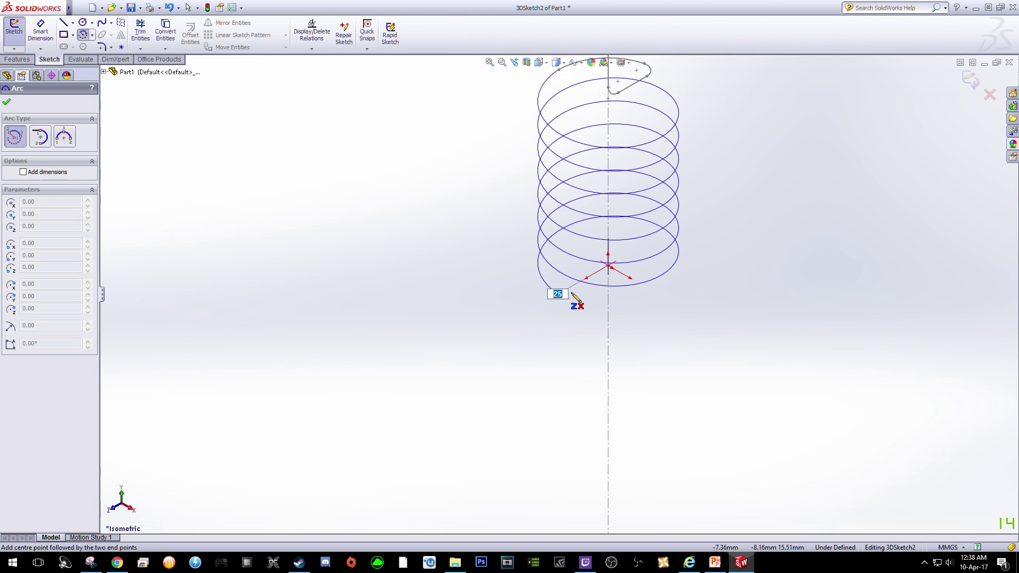
{"action": "left_click", "coordinate": [665, 302]}
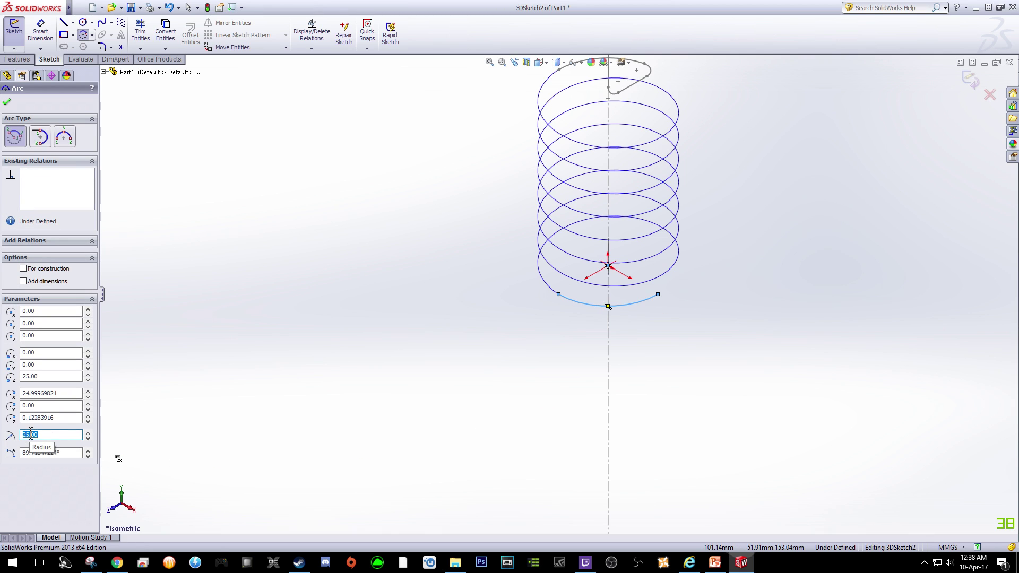
Set the angle of the arc at the coil's lower end to 90° and finish the arc.
{"action": "key", "text": "Tab"}
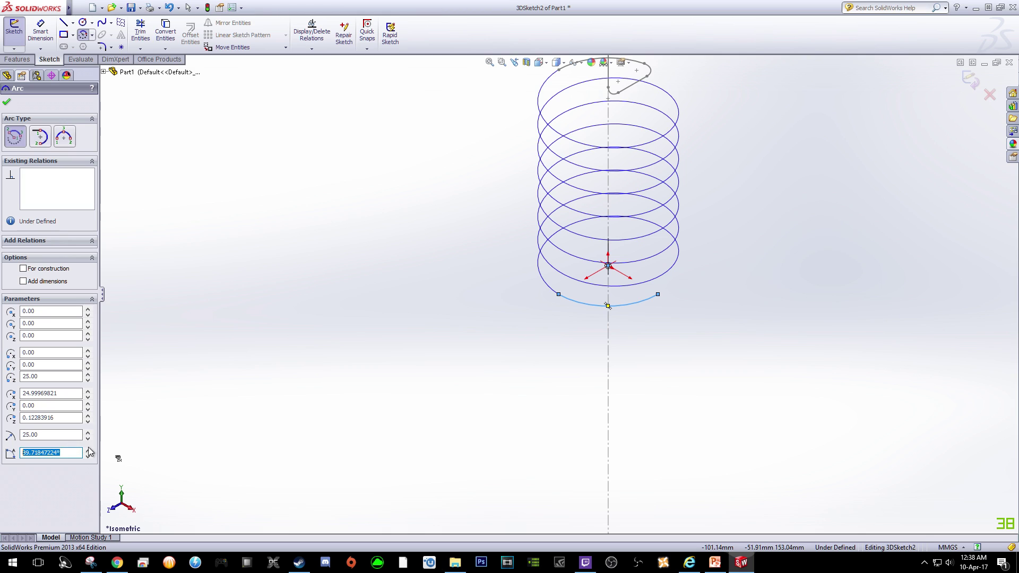
{"action": "type", "text": "90"}
{"action": "key", "text": "Return"}
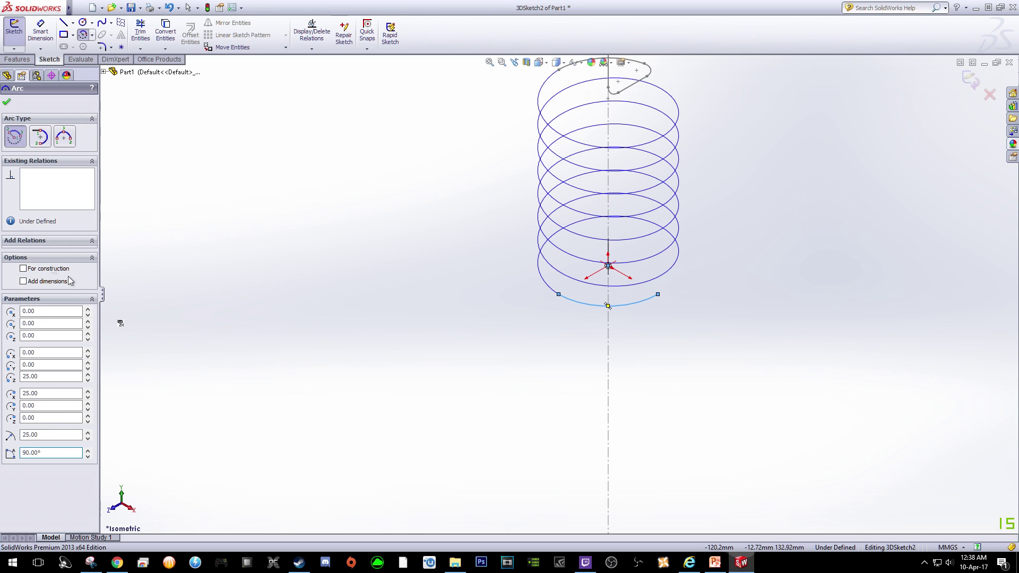
{"action": "left_click", "coordinate": [8, 105]}
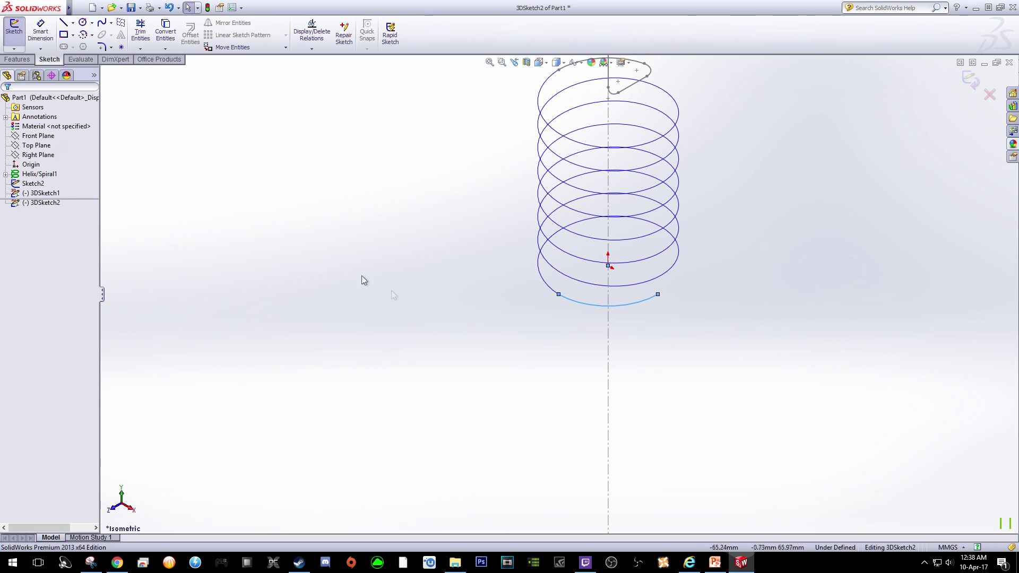
Draw a line on the XY plane from the arc's free end to the origin, continued by a vertical line about 79 mm downward.
{"action": "left_click", "coordinate": [559, 293]}
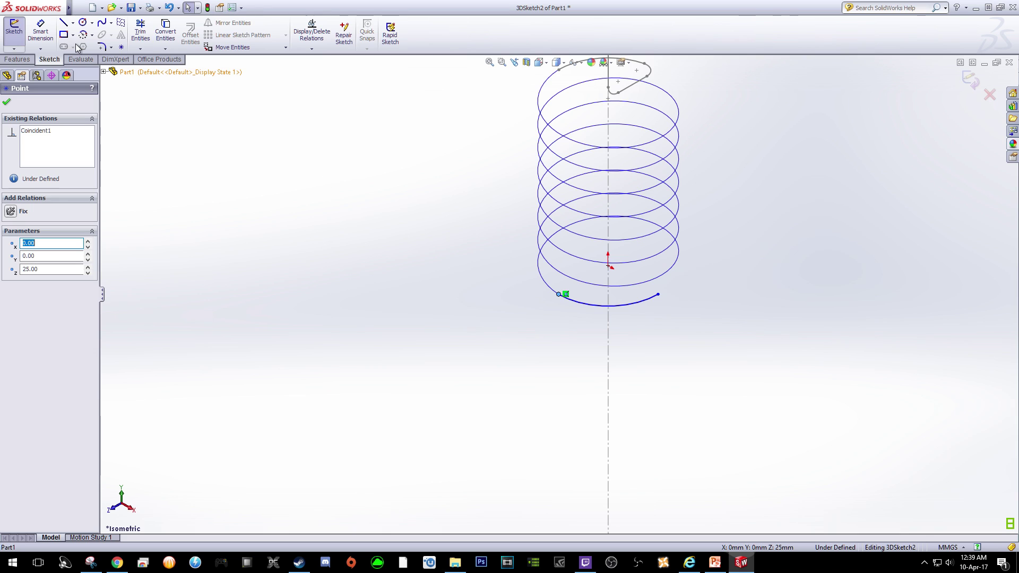
{"action": "left_click", "coordinate": [63, 23]}
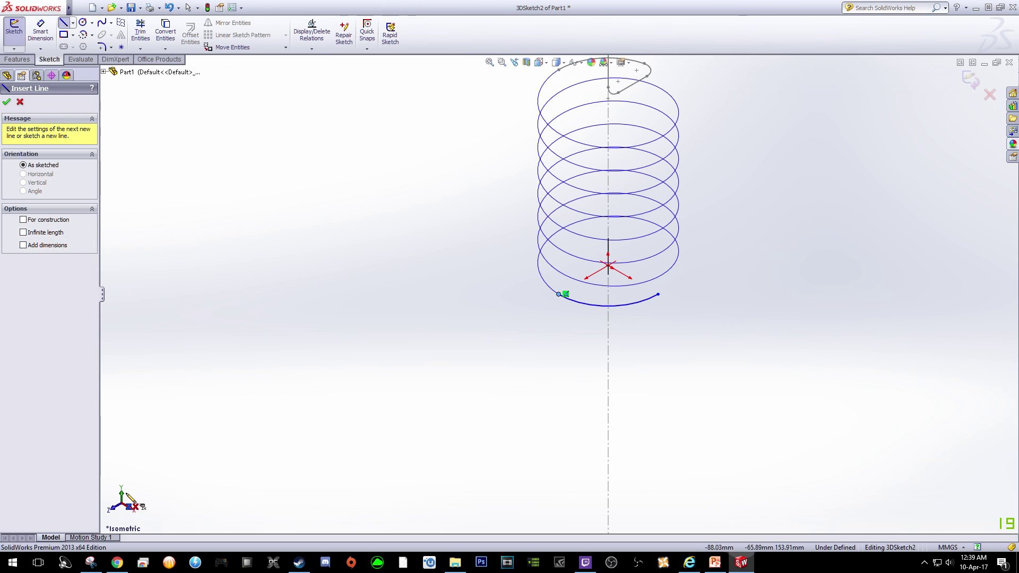
{"action": "key", "text": "Tab"}
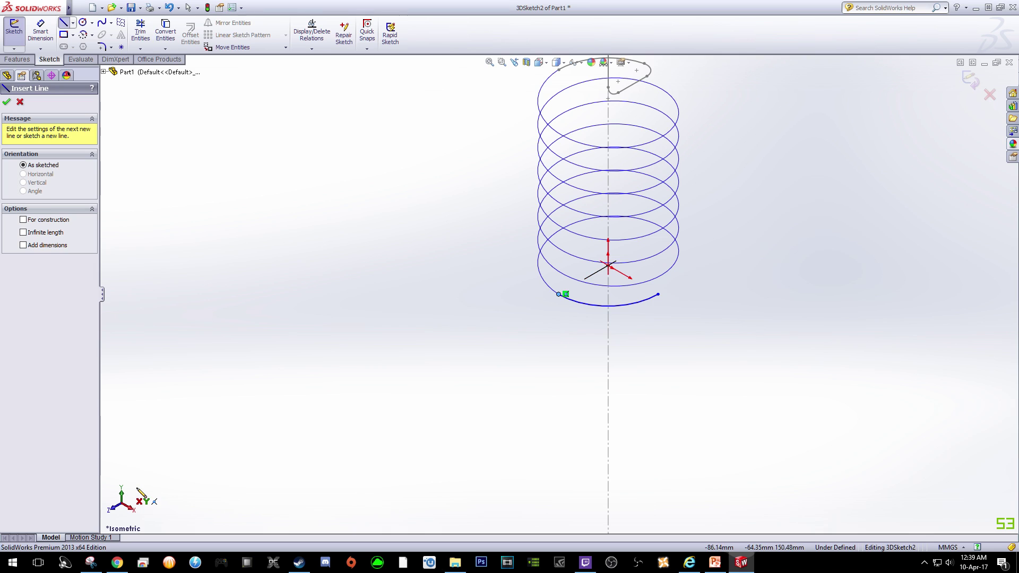
{"action": "left_click", "coordinate": [658, 294]}
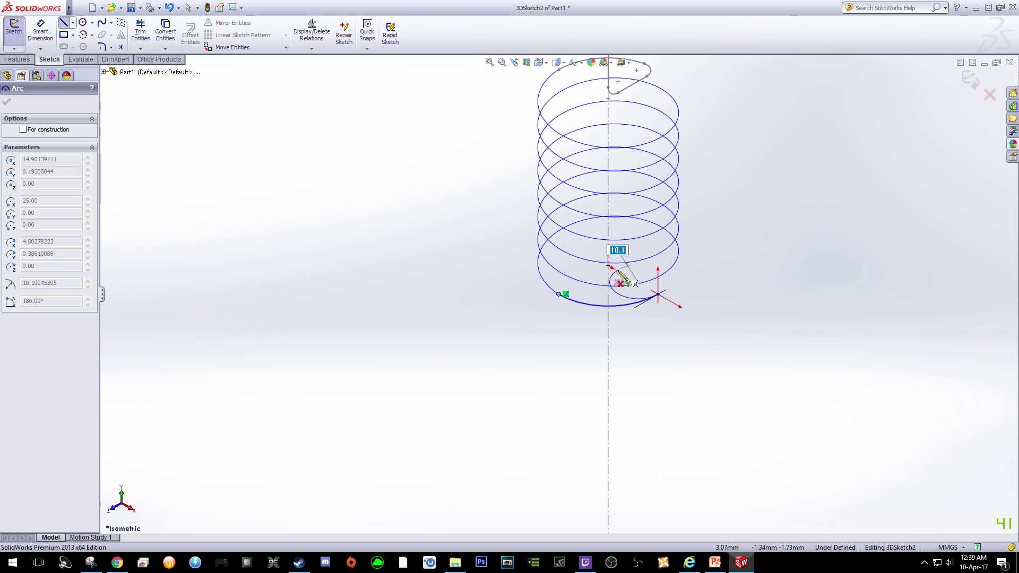
{"action": "key", "text": "Escape"}
{"action": "left_click", "coordinate": [63, 22]}
{"action": "left_click", "coordinate": [658, 294]}
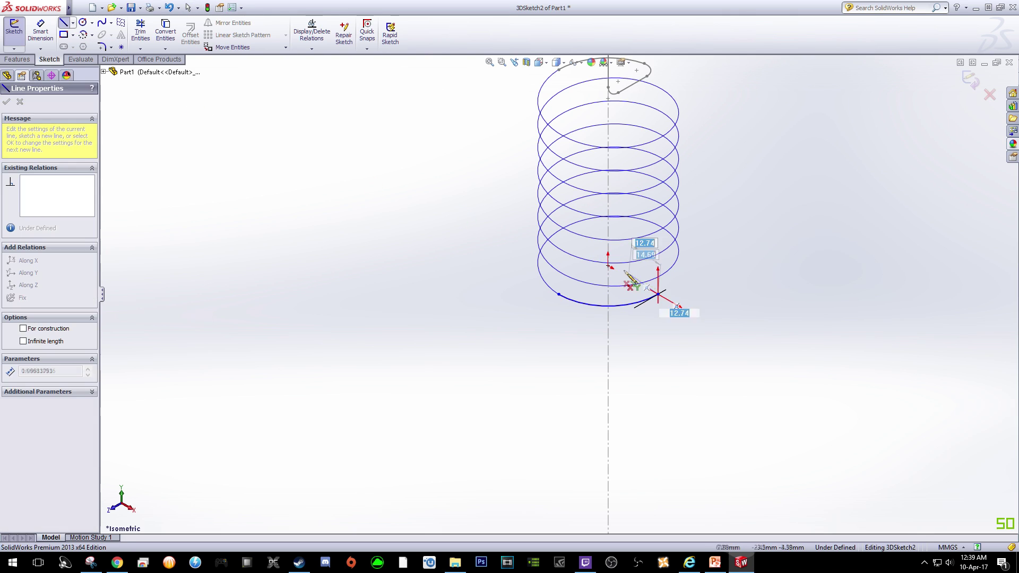
{"action": "left_click", "coordinate": [608, 265]}
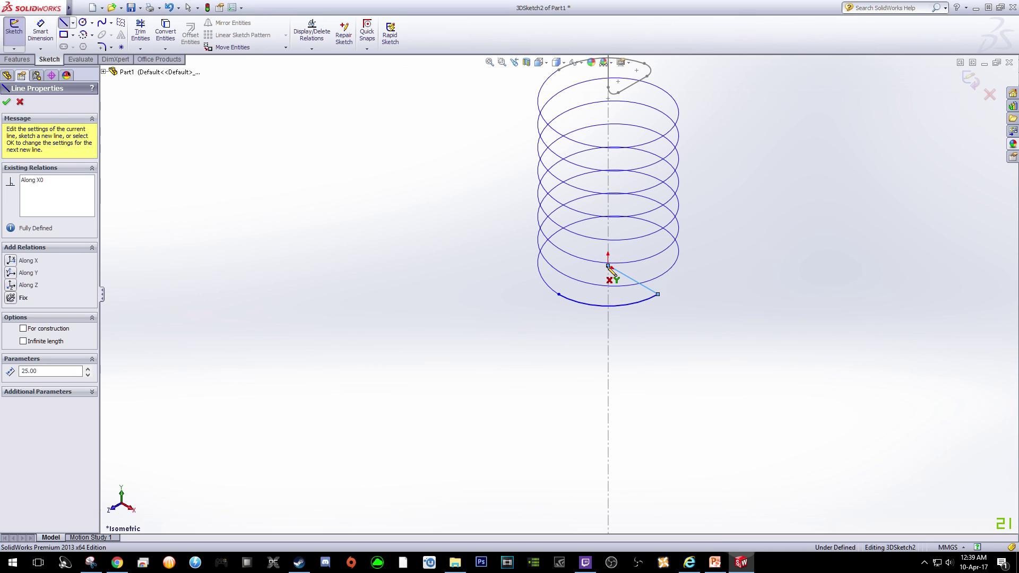
{"action": "left_click", "coordinate": [608, 448]}
{"action": "key", "text": "Escape"}
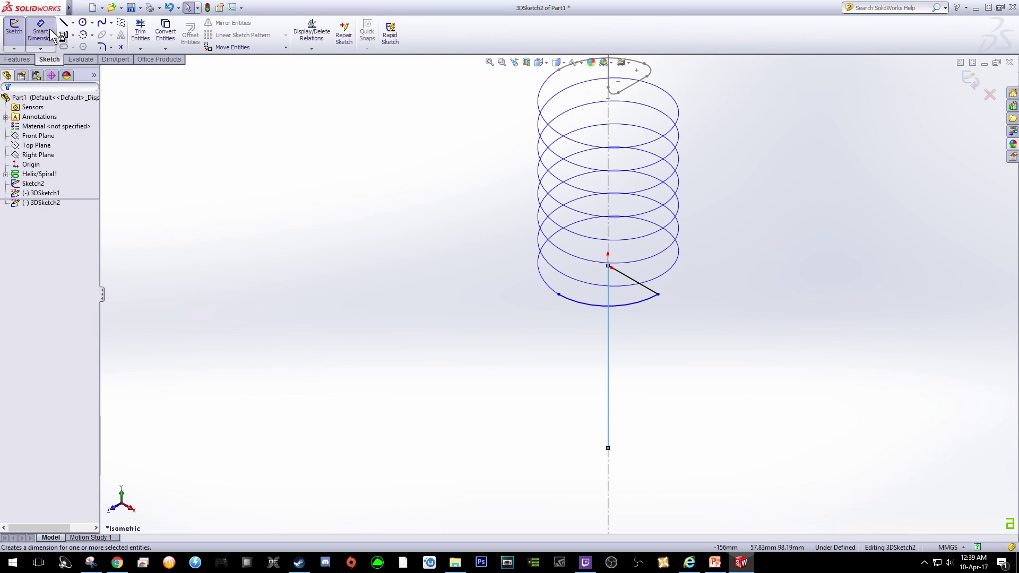
Dimension the vertical line below the coil and set its length with the expression 200-72.5-60, giving 67.5 mm.
{"action": "left_click", "coordinate": [51, 36]}
{"action": "left_click", "coordinate": [609, 364]}
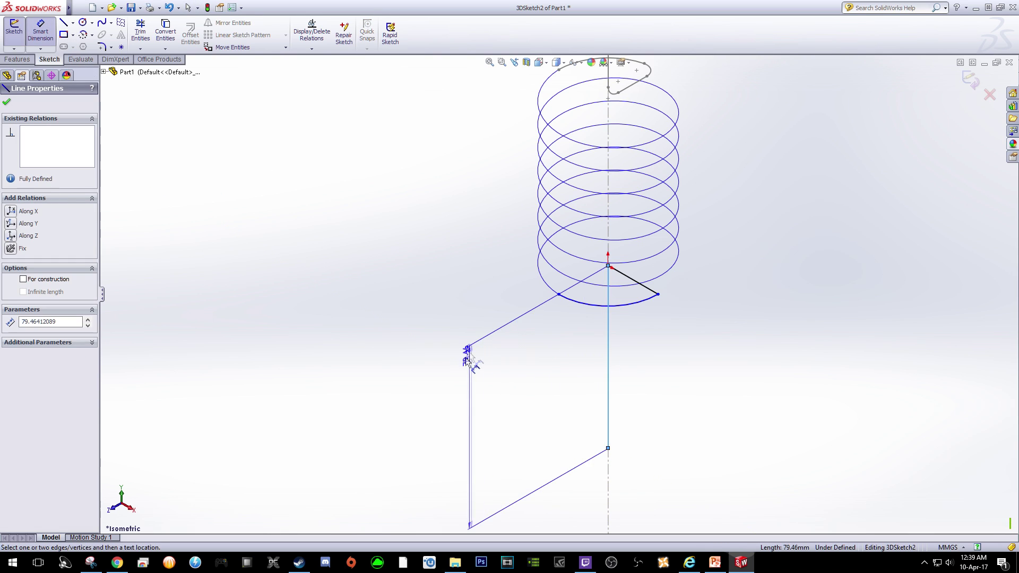
{"action": "left_click", "coordinate": [454, 435]}
{"action": "type", "text": "200-72.5-60"}
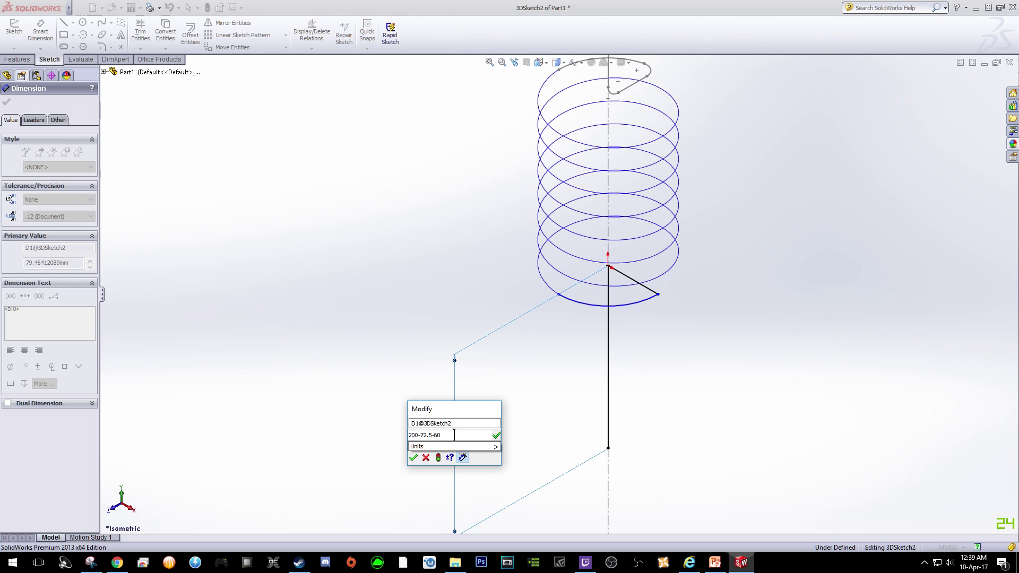
{"action": "key", "text": "Return"}
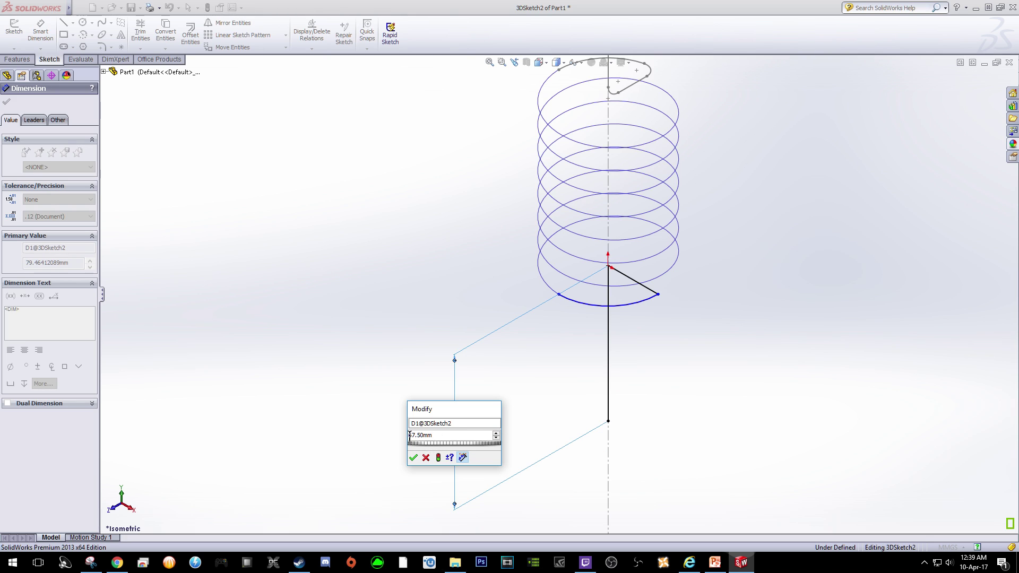
{"action": "left_click", "coordinate": [413, 458]}
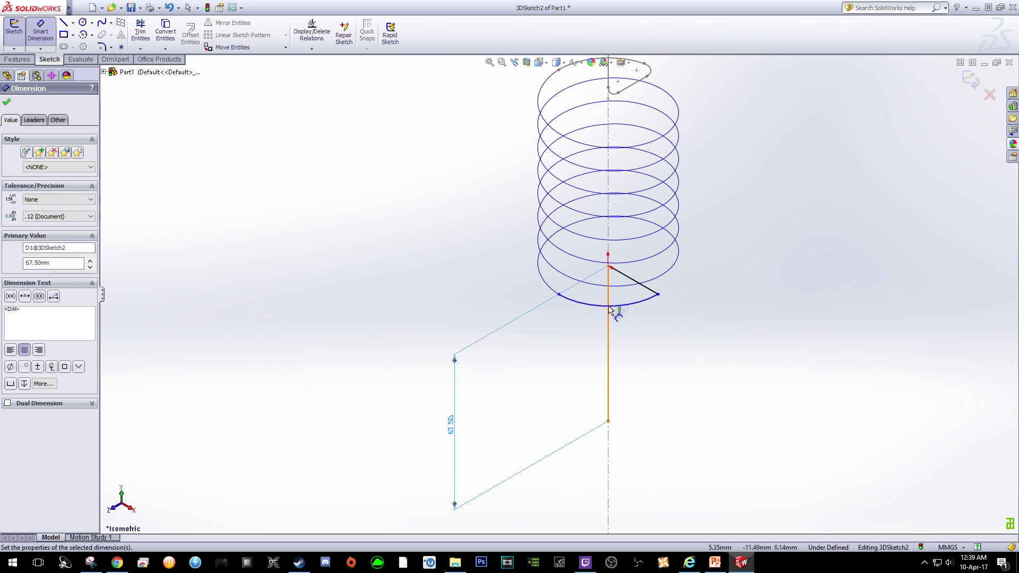
Try to add a radius dimension to the arc at the coil's lower end.
{"action": "left_click", "coordinate": [625, 308]}
{"action": "left_click", "coordinate": [656, 336]}
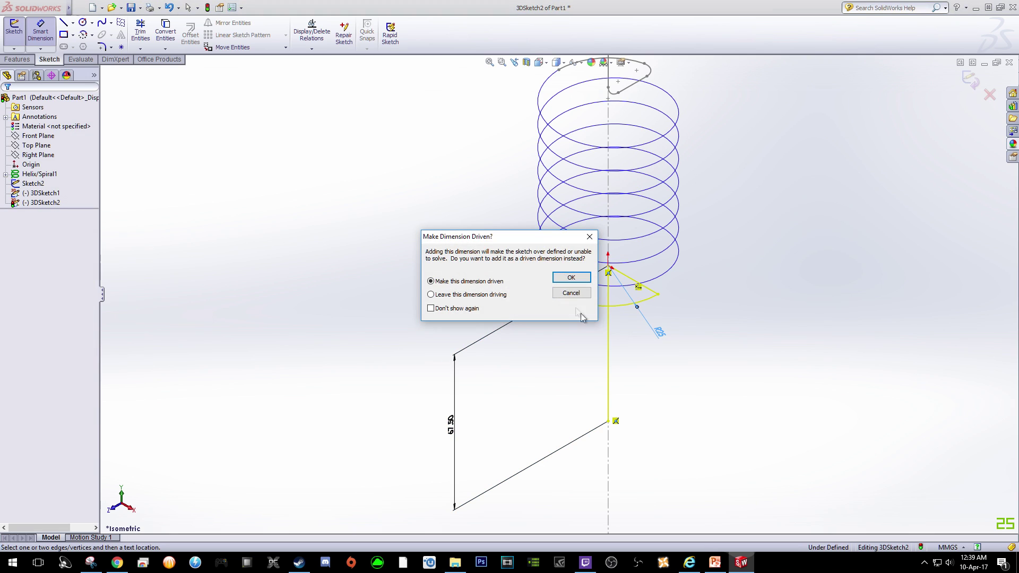
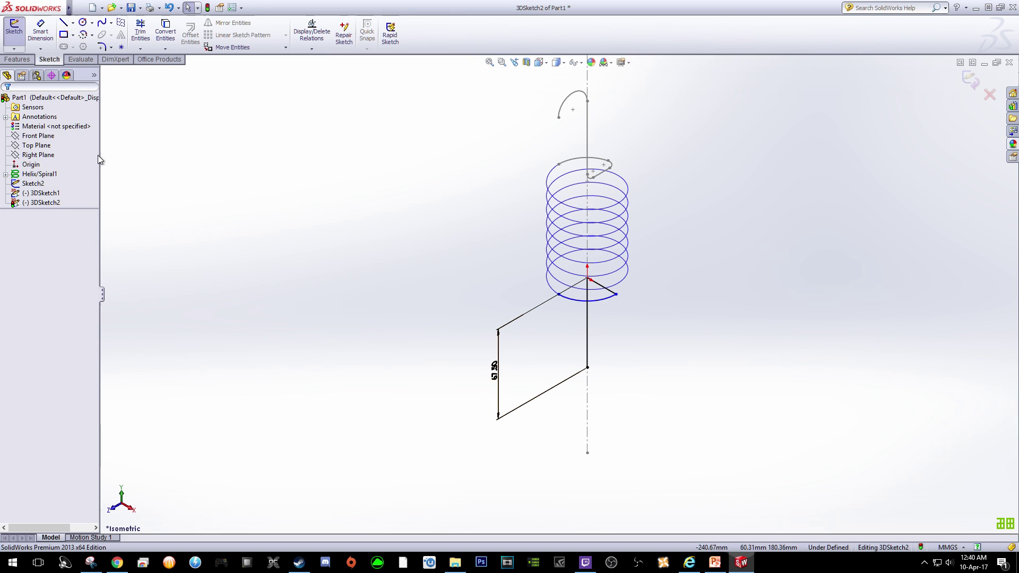
Examine the lower-end sketch against the Right and Front planes, then look squarely onto the Front Plane.
{"action": "left_click", "coordinate": [48, 155]}
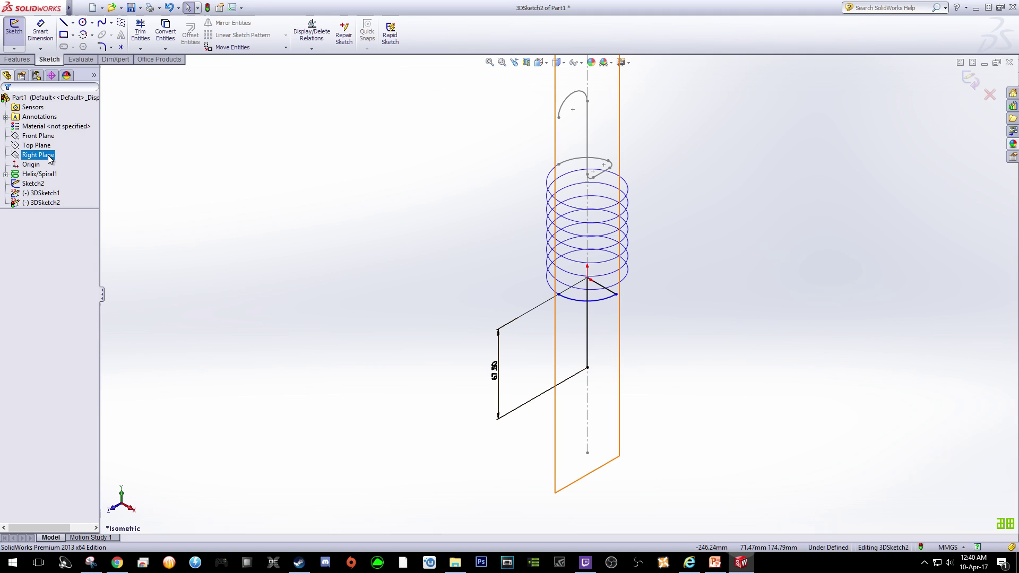
{"action": "left_click", "coordinate": [47, 138]}
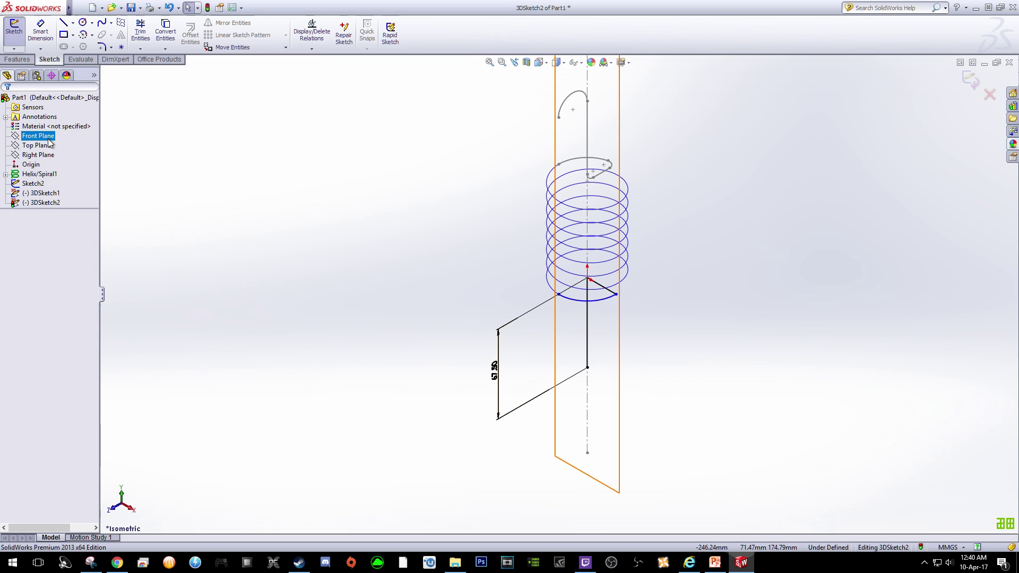
{"action": "mouse_move", "coordinate": [389, 349]}
{"action": "middle_mouse_down"}
{"action": "mouse_move", "coordinate": [416, 368]}
{"action": "mouse_move", "coordinate": [416, 282]}
{"action": "middle_mouse_up"}
{"action": "scroll", "coordinate": [496, 285], "scroll_direction": "down", "scroll_amount": 5}
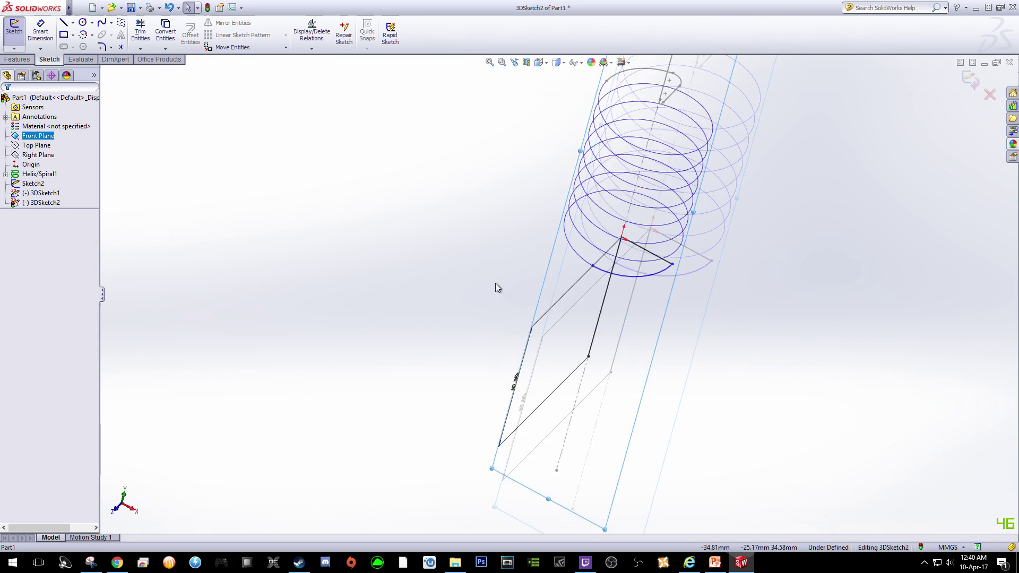
{"action": "middle_click_drag", "start_coordinate": [828, 336], "coordinate": [812, 336]}
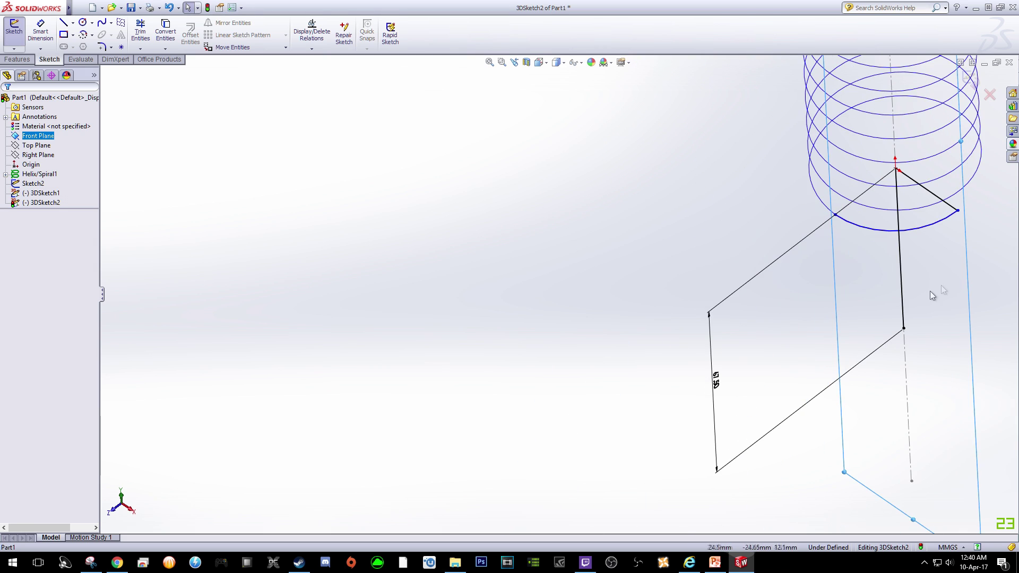
{"action": "middle_click_drag", "start_coordinate": [930, 290], "coordinate": [950, 212]}
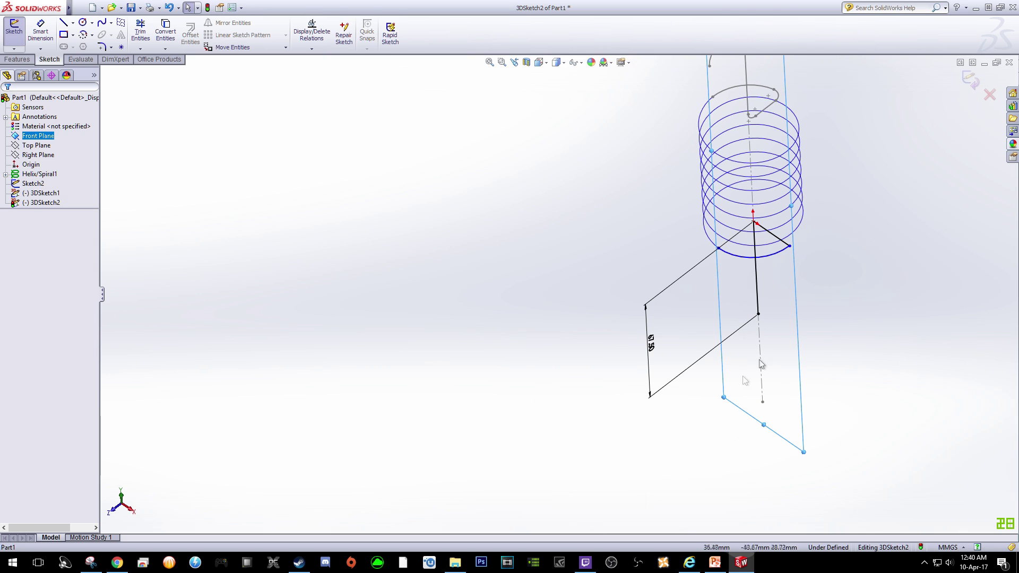
{"action": "right_click", "coordinate": [45, 137]}
{"action": "left_click", "coordinate": [77, 121]}
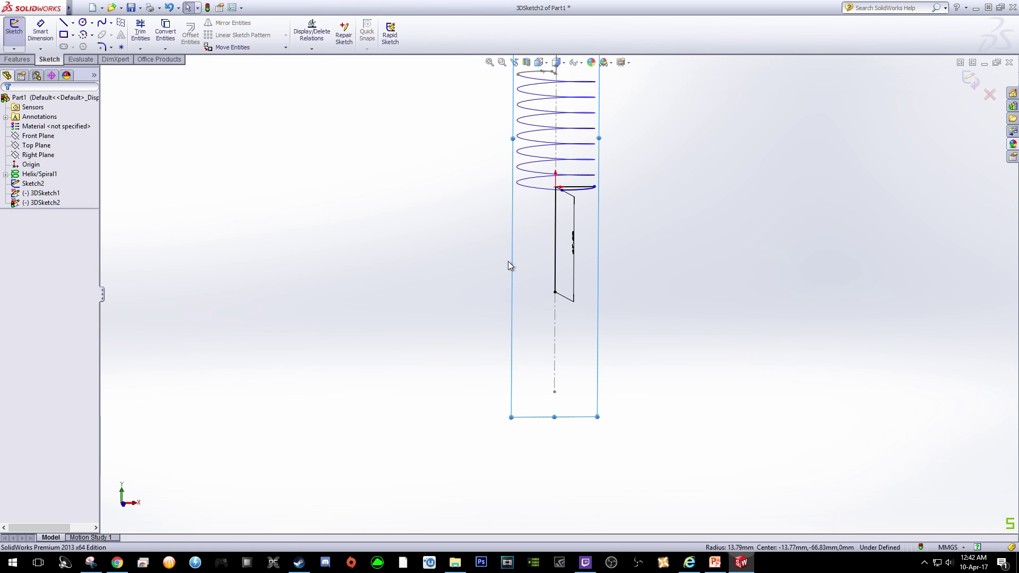
{"action": "scroll", "coordinate": [649, 193], "scroll_direction": "up", "scroll_amount": 3}
{"action": "scroll", "coordinate": [647, 192], "scroll_direction": "down", "scroll_amount": 1}
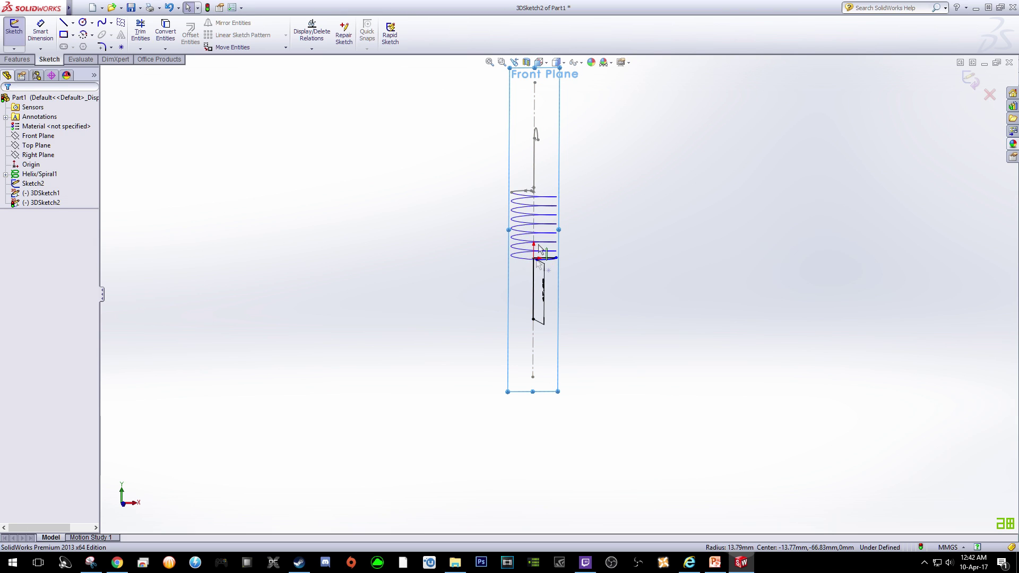
{"action": "scroll", "coordinate": [528, 297], "scroll_direction": "down", "scroll_amount": 3}
Delete the 67.5 mm dimension from the vertical line below the coil and face the Front Plane squarely.
{"action": "left_click", "coordinate": [562, 289]}
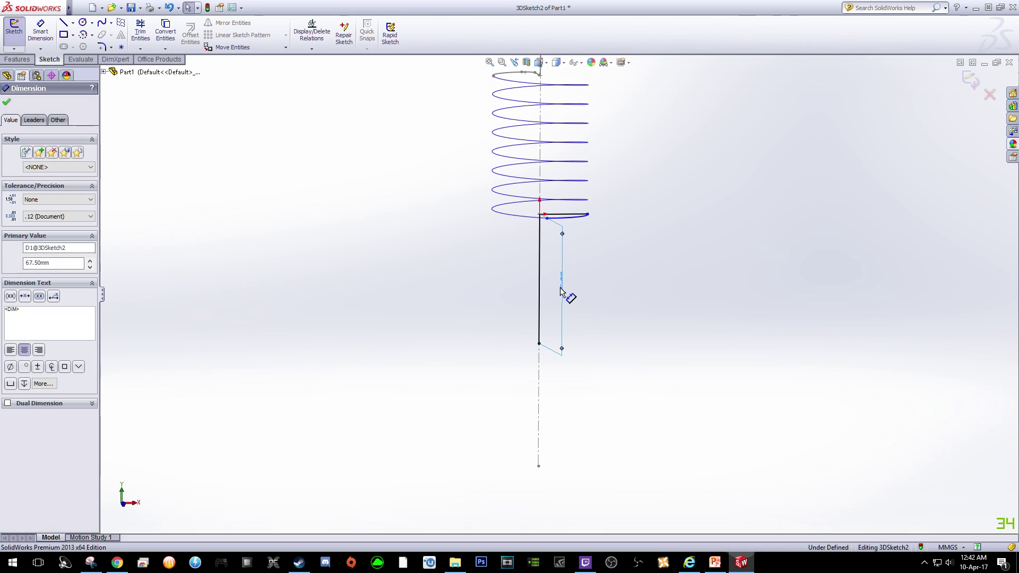
{"action": "middle_click_drag", "start_coordinate": [577, 290], "coordinate": [593, 288]}
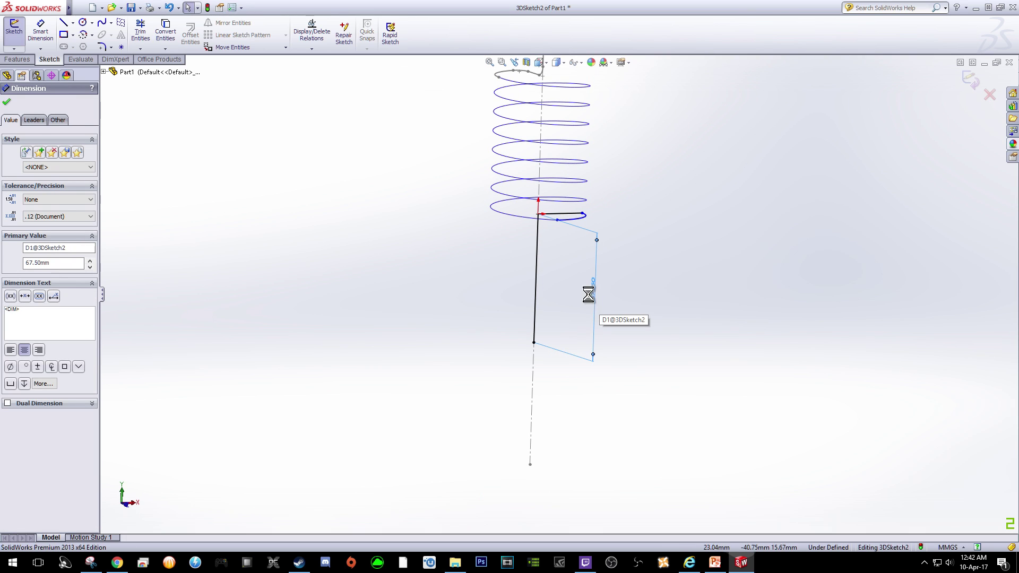
{"action": "key", "text": "Delete"}
{"action": "key", "text": "space"}
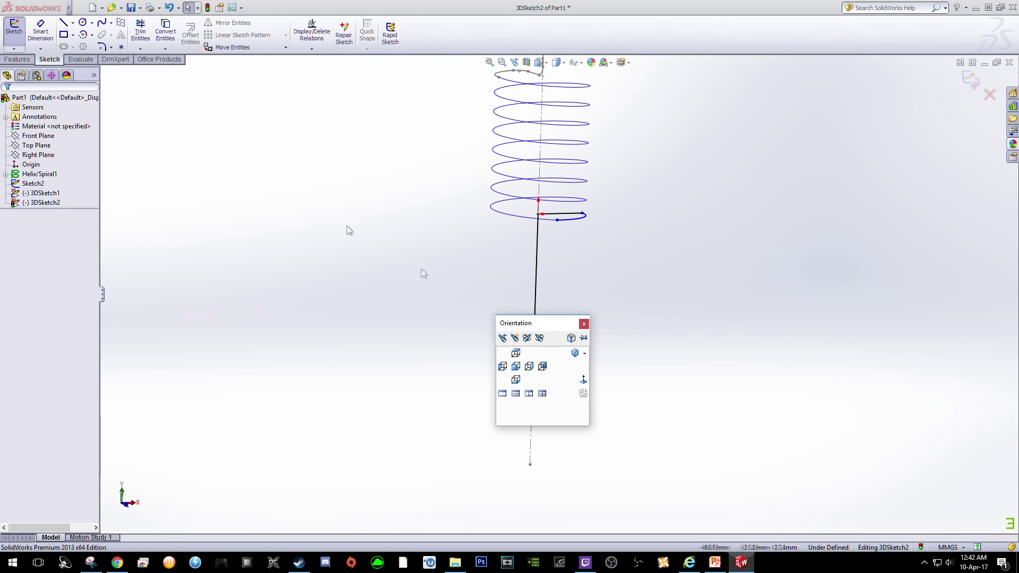
{"action": "left_click", "coordinate": [38, 135]}
{"action": "left_click", "coordinate": [67, 123]}
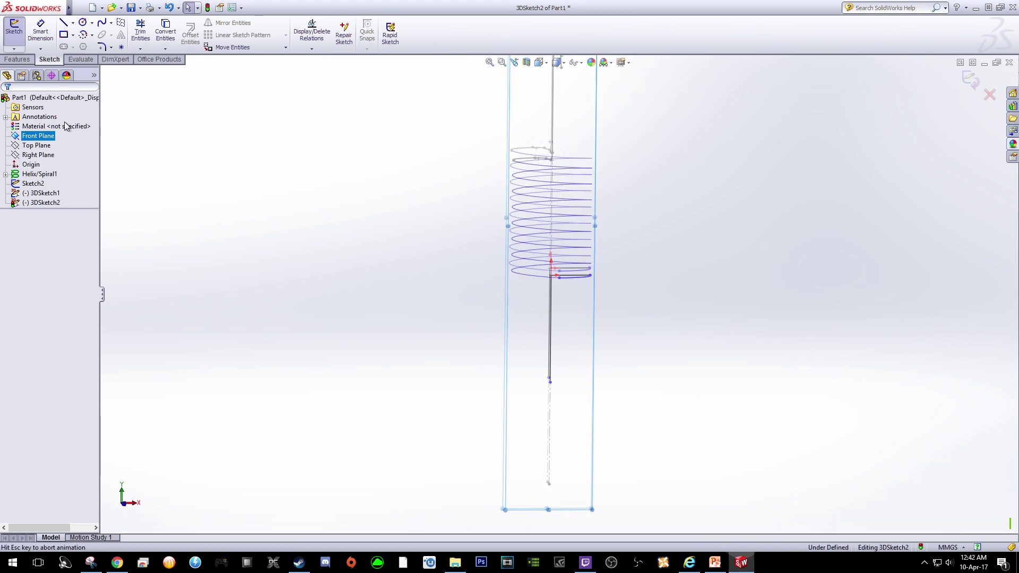
Sketch a centre-point arc of about 13.4 mm radius on the Front Plane, curving below and leftward from the vertical line's lower end.
{"action": "scroll", "coordinate": [528, 398], "scroll_direction": "down", "scroll_amount": 5}
{"action": "scroll", "coordinate": [590, 476], "scroll_direction": "up", "scroll_amount": 2}
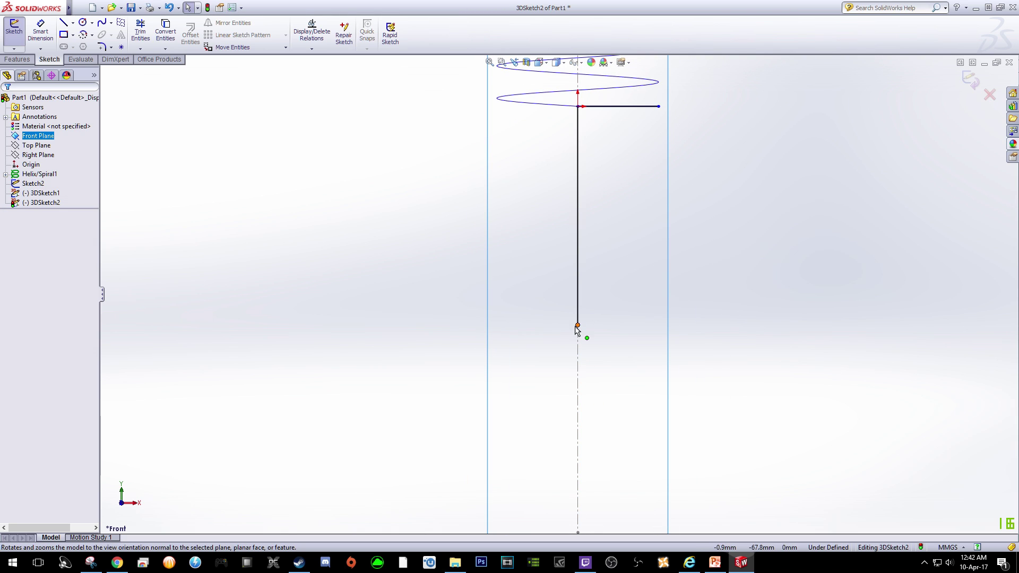
{"action": "left_click", "coordinate": [86, 37]}
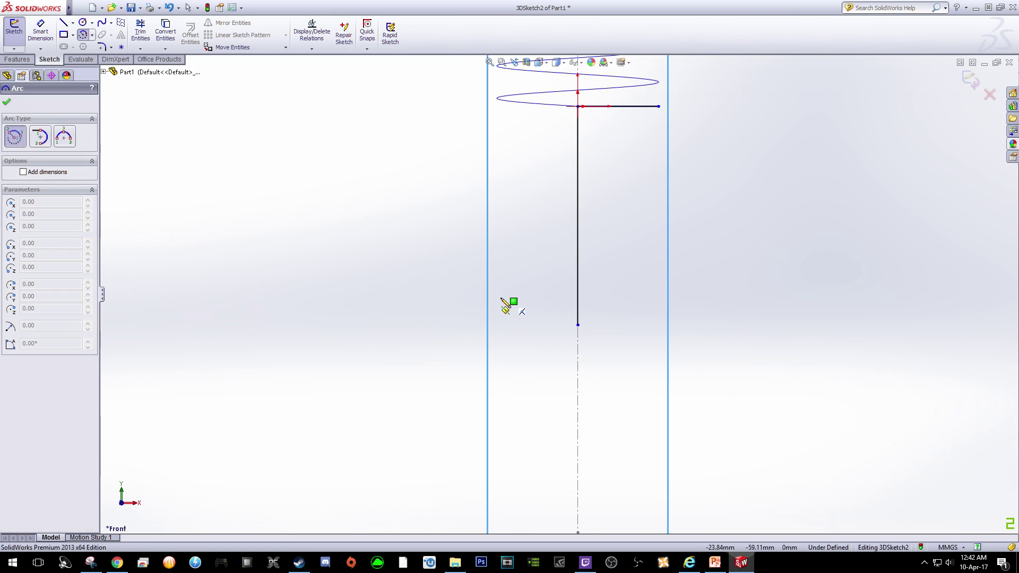
{"action": "left_click", "coordinate": [535, 326]}
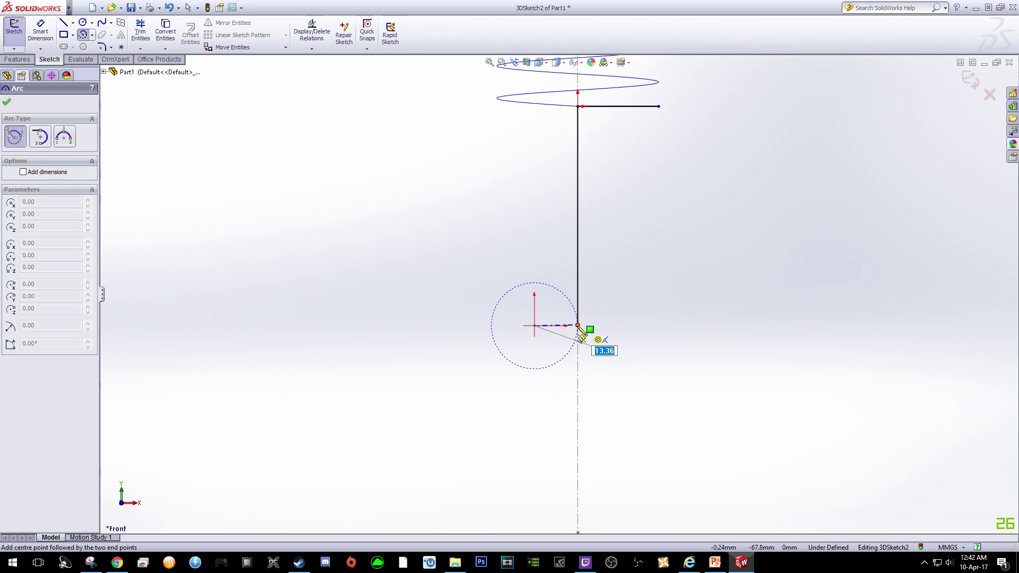
{"action": "left_click", "coordinate": [577, 326]}
{"action": "left_click", "coordinate": [492, 326]}
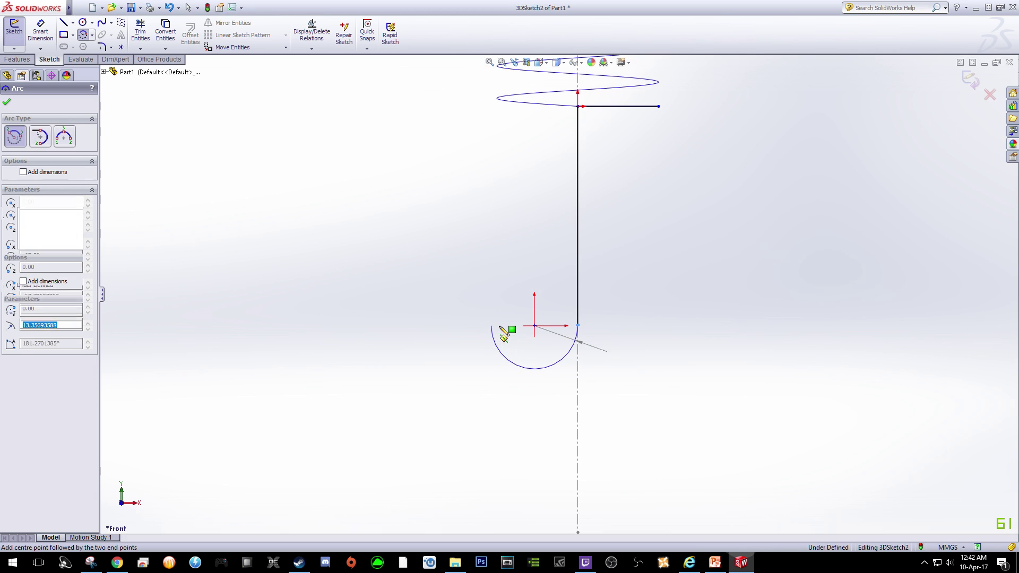
Set the lower hook arc's radius to 12.5 mm and its angle to 180 degrees.
{"action": "type", "text": "12.5"}
{"action": "key", "text": "Return"}
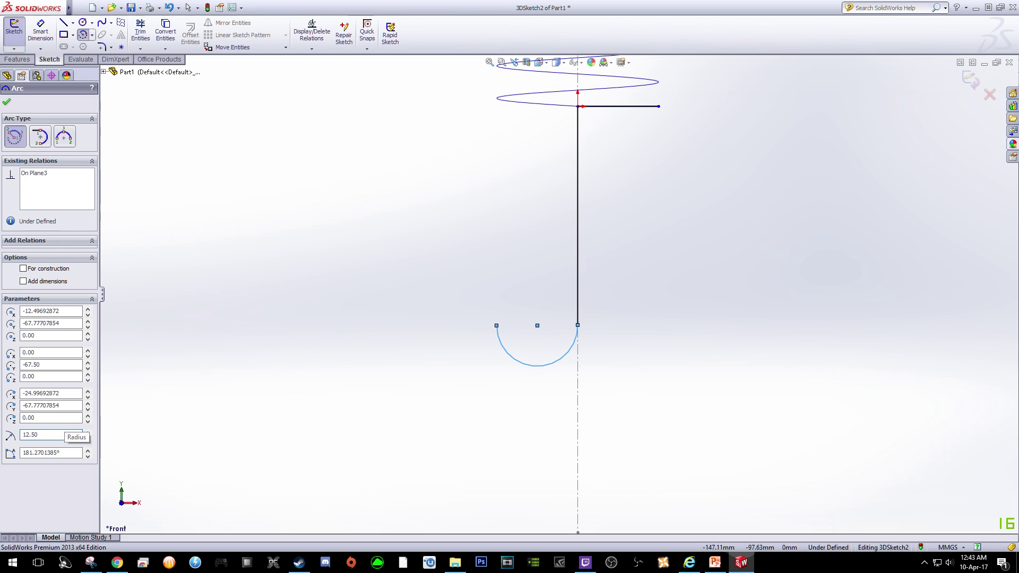
{"action": "left_click_drag", "start_coordinate": [60, 453], "coordinate": [26, 453]}
{"action": "type", "text": "180"}
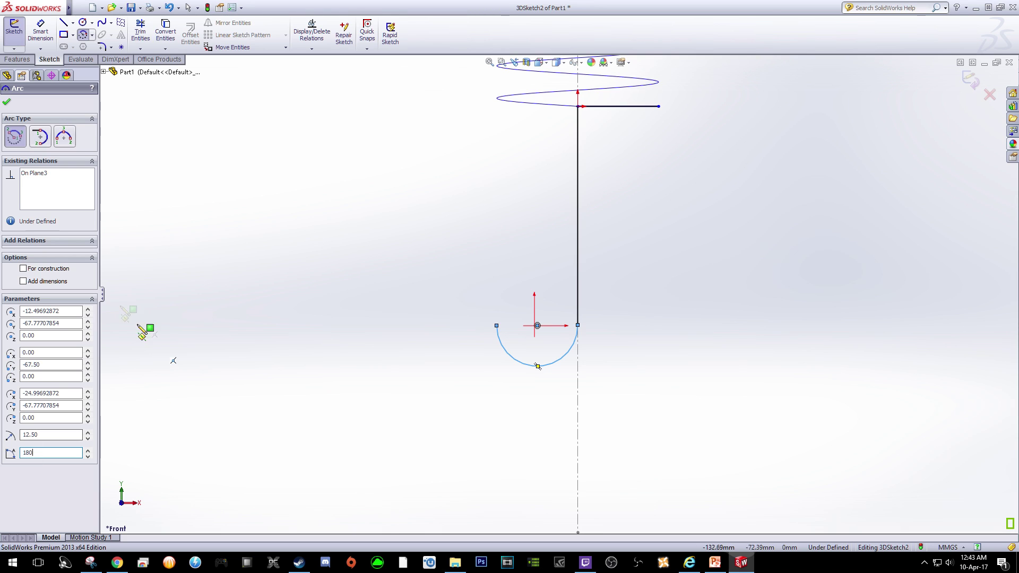
{"action": "left_click", "coordinate": [7, 102]}
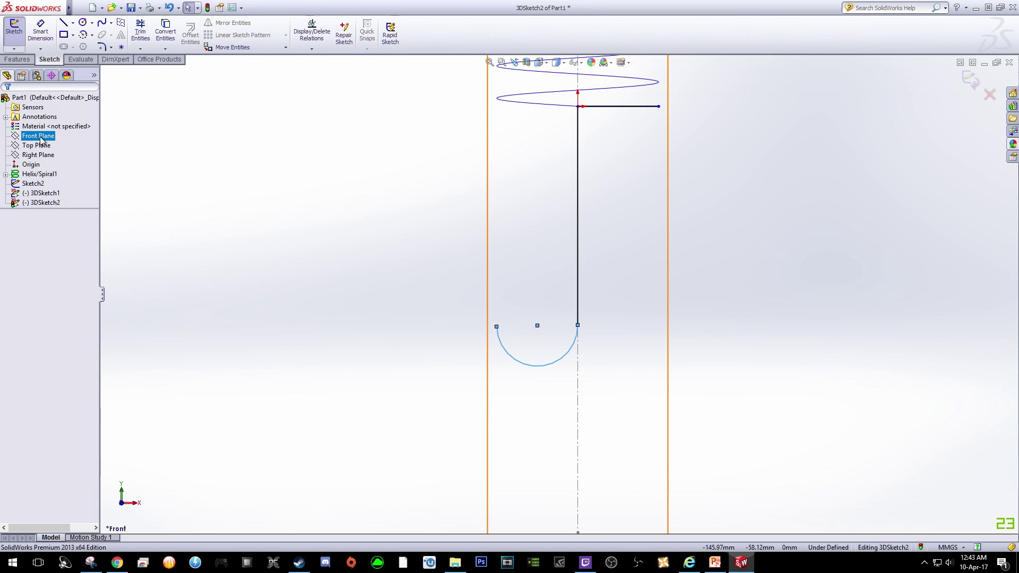
Align the lower hook arc's two endpoints and centre point with an Along X relation.
{"action": "left_click", "coordinate": [496, 327]}
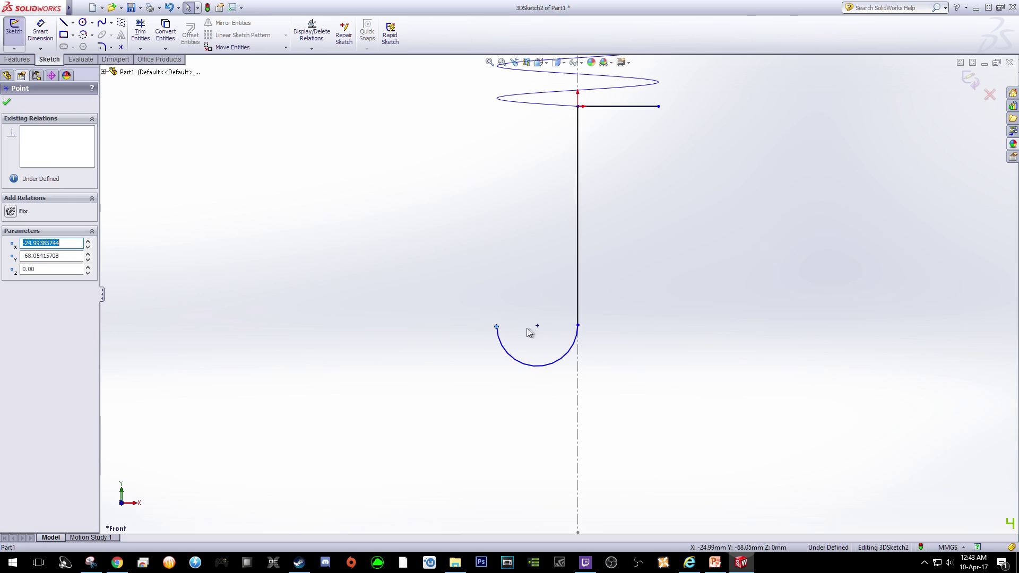
{"action": "left_click", "coordinate": [578, 326]}
{"action": "left_click", "coordinate": [579, 326], "text": "ctrl"}
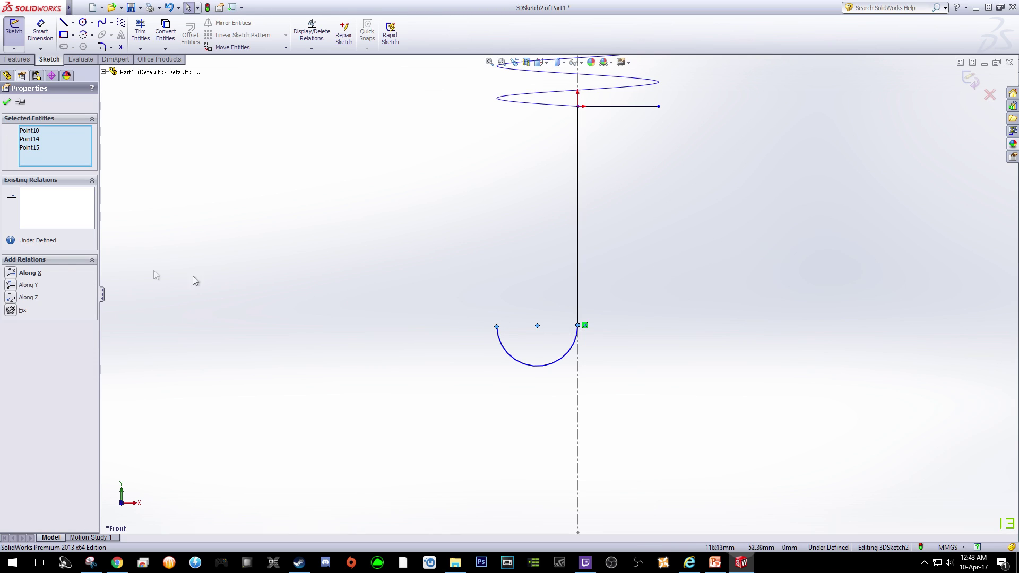
{"action": "left_click", "coordinate": [11, 273]}
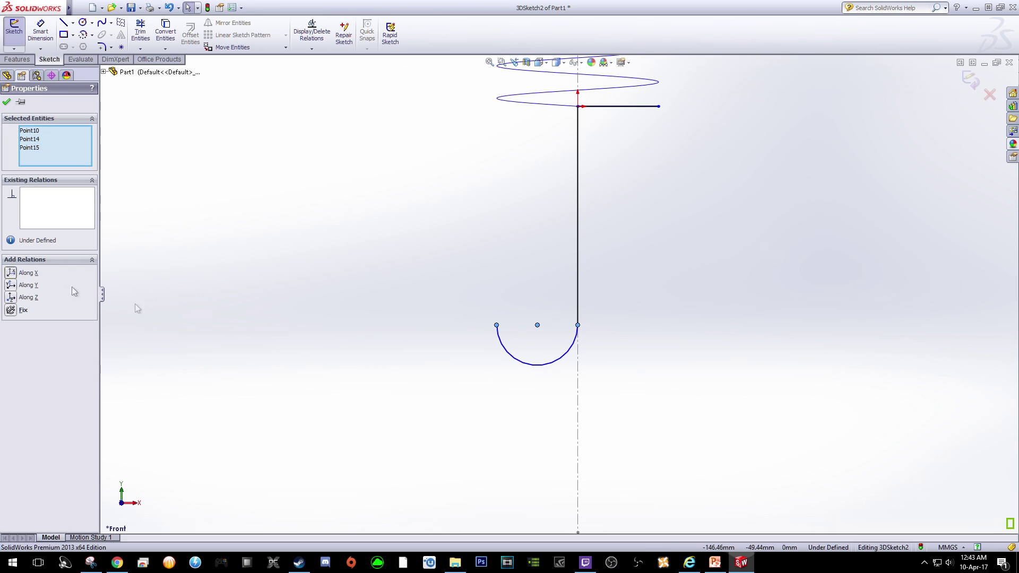
{"action": "left_click", "coordinate": [642, 318]}
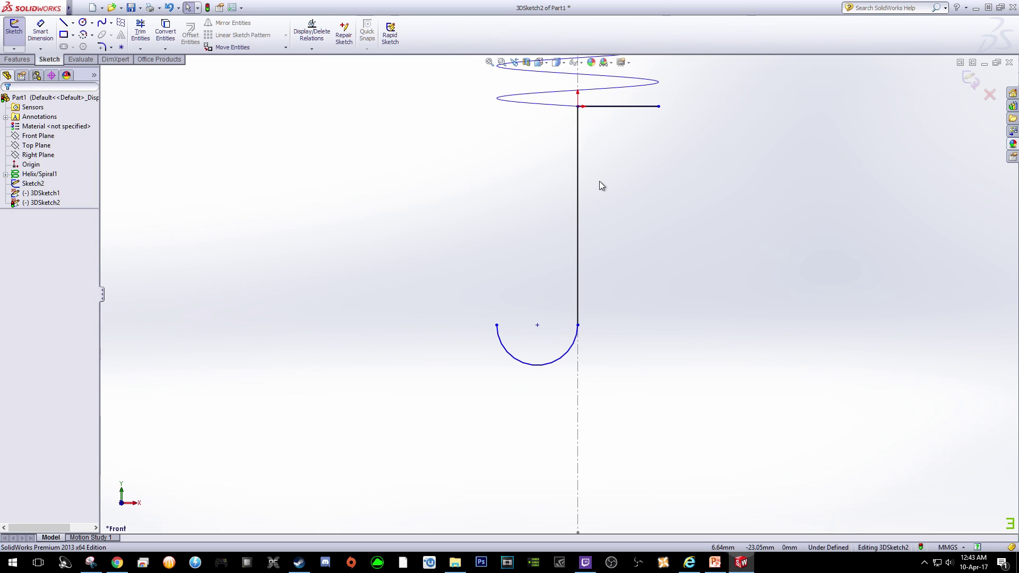
Dimension the lower hook arc's radius and the length of the vertical line below the coil.
{"action": "scroll", "coordinate": [584, 160], "scroll_direction": "up", "scroll_amount": 5}
{"action": "scroll", "coordinate": [567, 162], "scroll_direction": "down", "scroll_amount": 2}
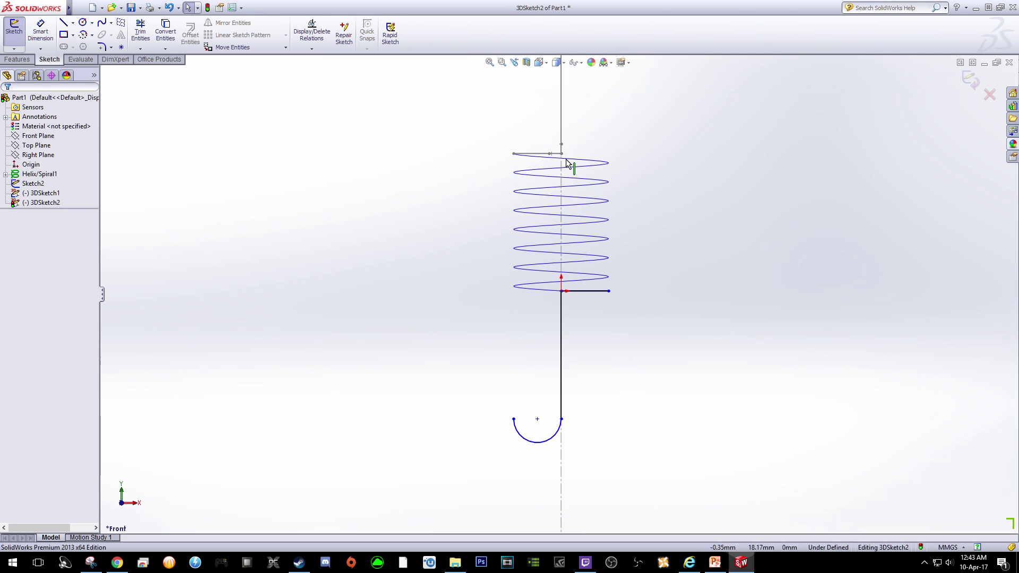
{"action": "left_click", "coordinate": [40, 30]}
{"action": "left_click", "coordinate": [518, 438]}
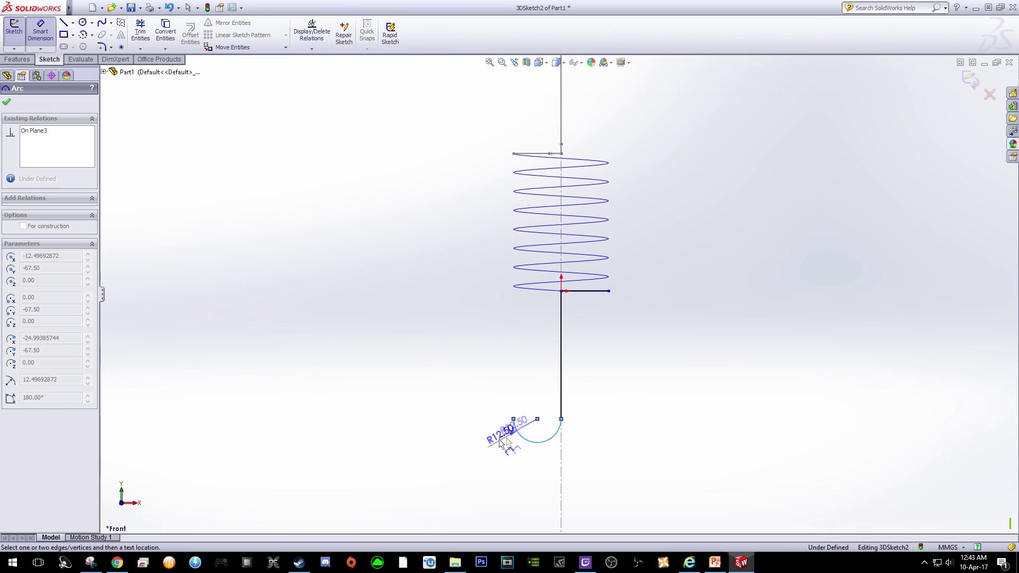
{"action": "left_click", "coordinate": [480, 448]}
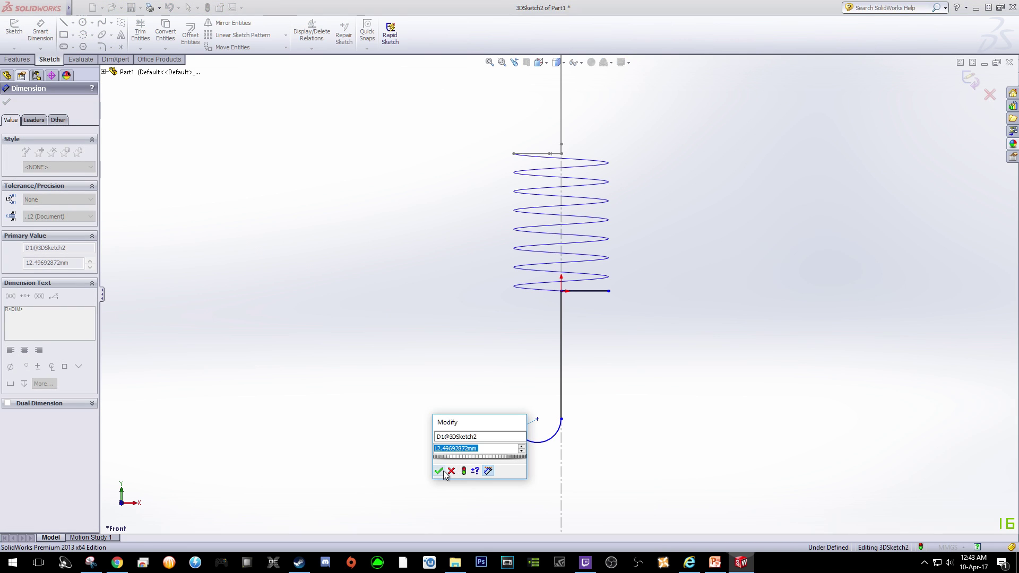
{"action": "left_click", "coordinate": [438, 470]}
{"action": "left_click", "coordinate": [561, 385]}
{"action": "left_click", "coordinate": [630, 363]}
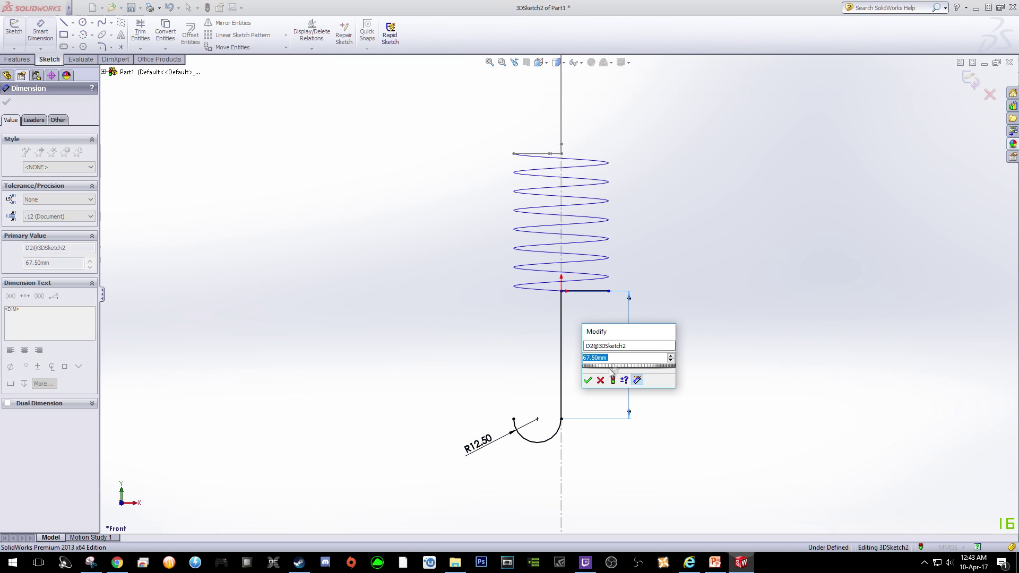
{"action": "left_click", "coordinate": [589, 378]}
{"action": "mouse_move", "coordinate": [588, 317]}
{"action": "middle_mouse_down"}
{"action": "mouse_move", "coordinate": [578, 334]}
{"action": "mouse_move", "coordinate": [596, 277]}
{"action": "middle_mouse_up"}
{"action": "left_click", "coordinate": [598, 286]}
{"action": "left_click", "coordinate": [598, 287]}
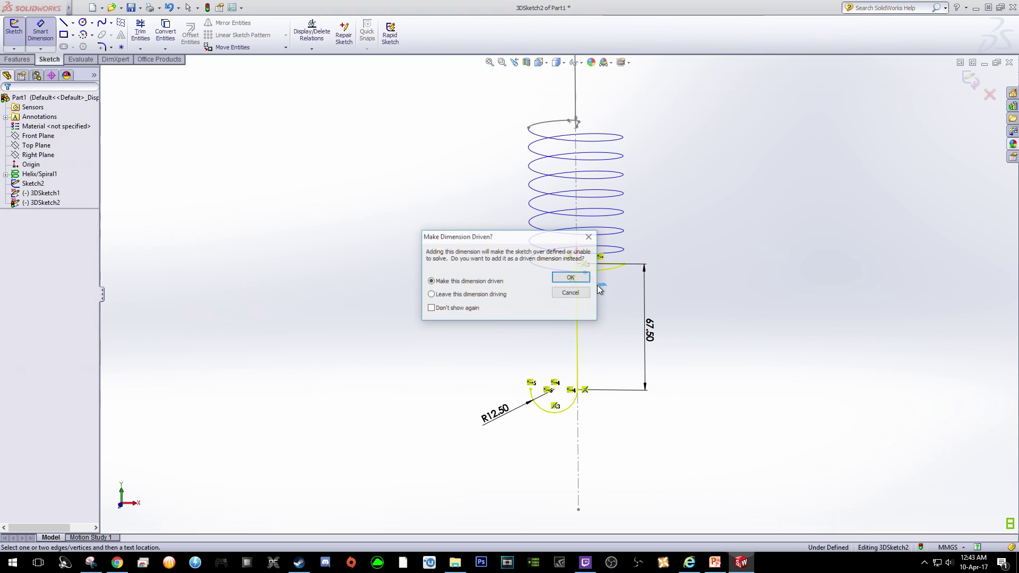
{"action": "left_click", "coordinate": [584, 297]}
{"action": "key", "text": "Escape"}
{"action": "middle_click_drag", "start_coordinate": [611, 282], "coordinate": [609, 312]}
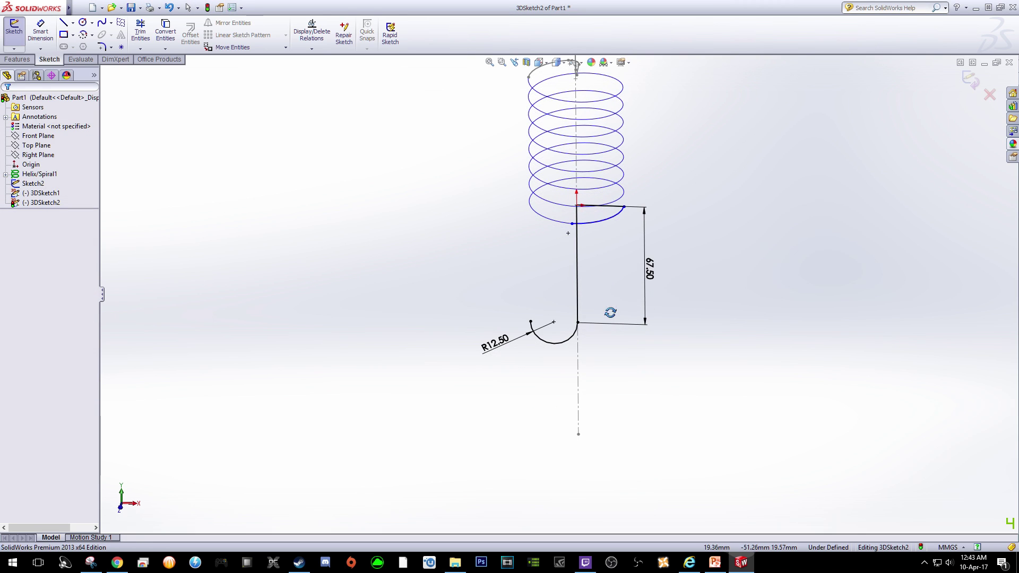
{"action": "key", "text": "Return"}
Fillet both ends of the horizontal line at the coil's lower end with a 5 mm radius.
{"action": "scroll", "coordinate": [597, 220], "scroll_direction": "down", "scroll_amount": 3}
{"action": "scroll", "coordinate": [597, 220], "scroll_direction": "down", "scroll_amount": 1}
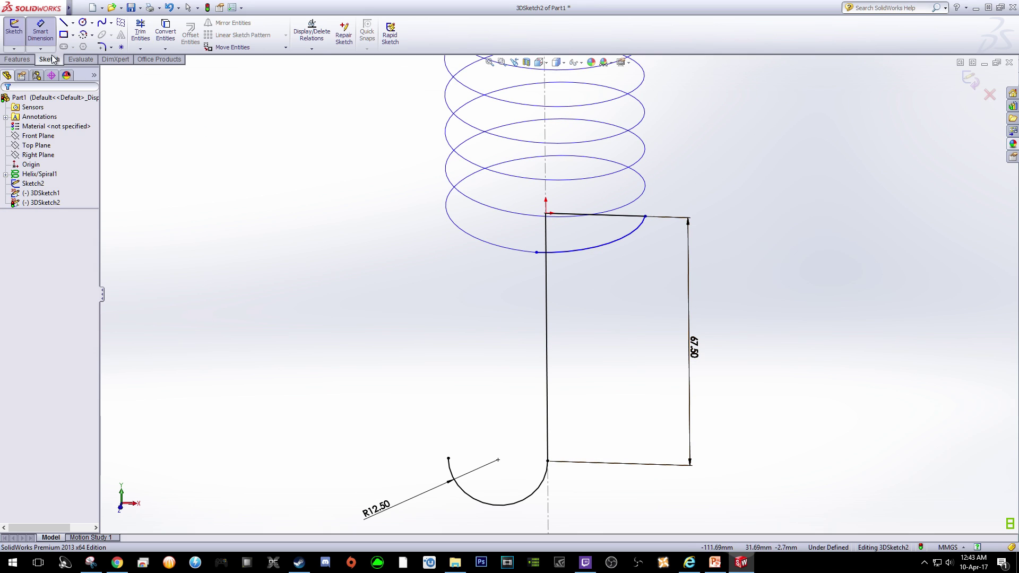
{"action": "left_click", "coordinate": [103, 48]}
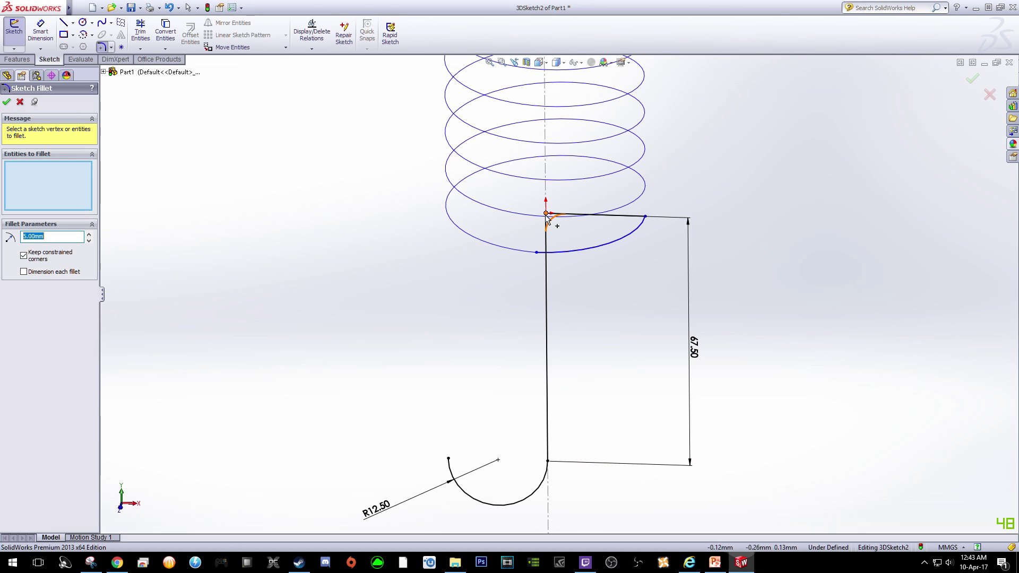
{"action": "left_click", "coordinate": [648, 222]}
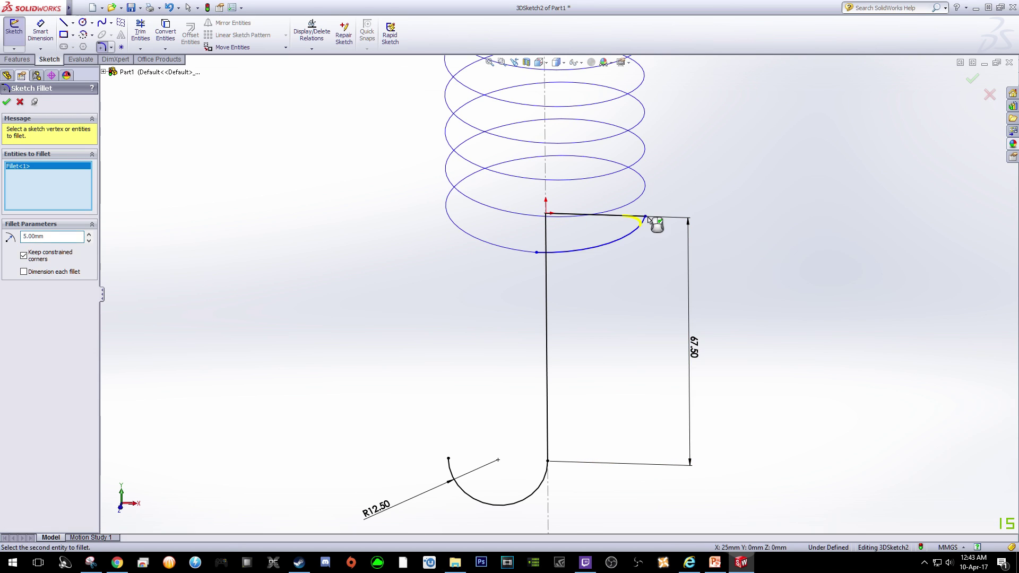
{"action": "left_click", "coordinate": [546, 215]}
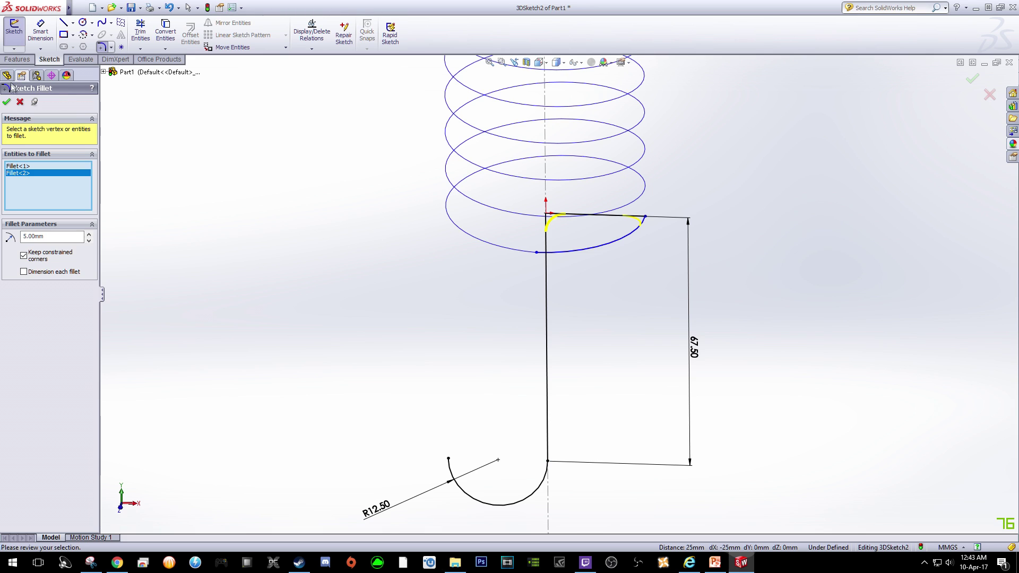
{"action": "left_click", "coordinate": [7, 102]}
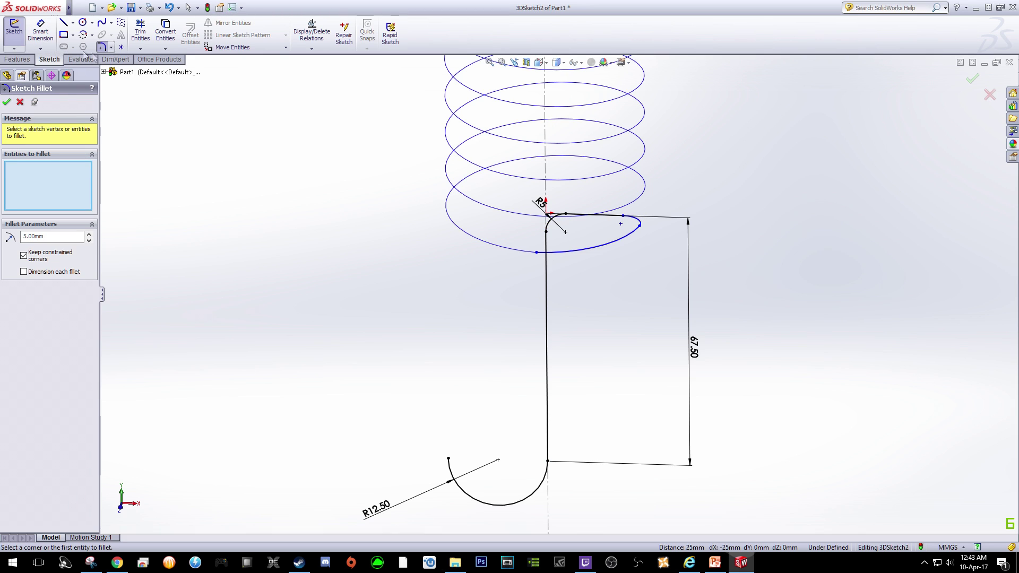
{"action": "key", "text": "Escape"}
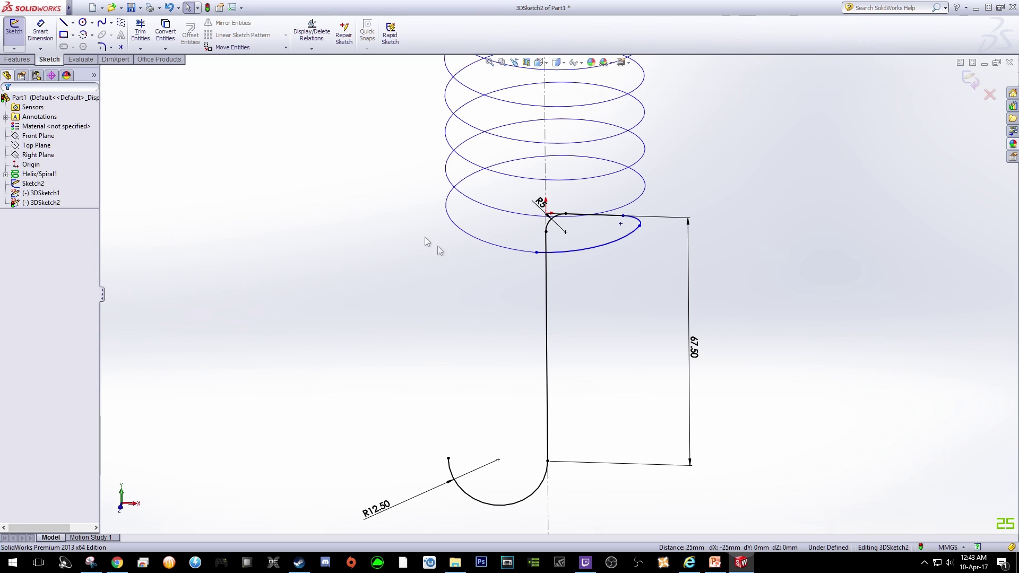
Show the whole spring in isometric orientation and exit the lower hook's 3D sketch.
{"action": "key", "text": "f"}
{"action": "key", "text": "space"}
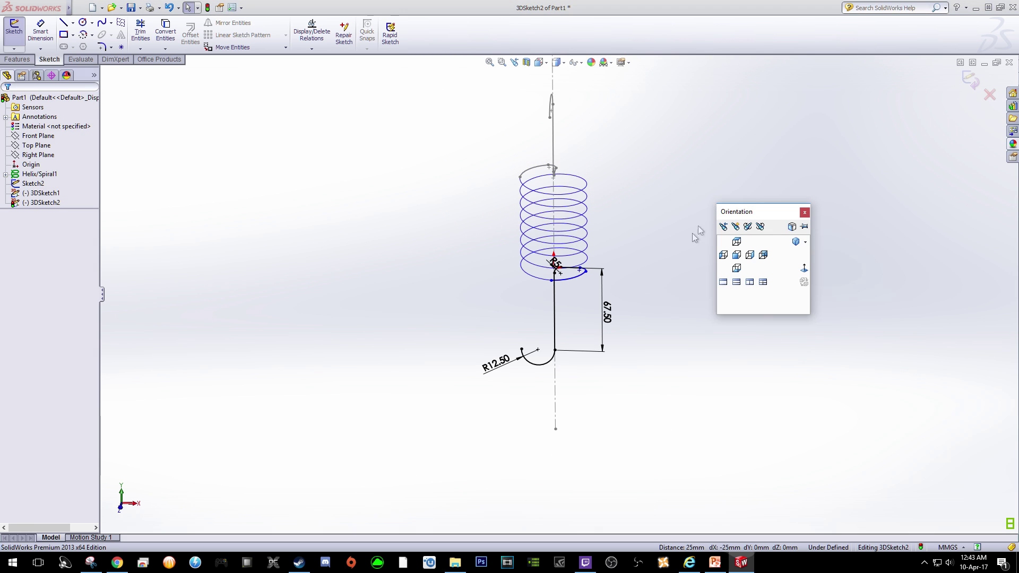
{"action": "left_click", "coordinate": [763, 254]}
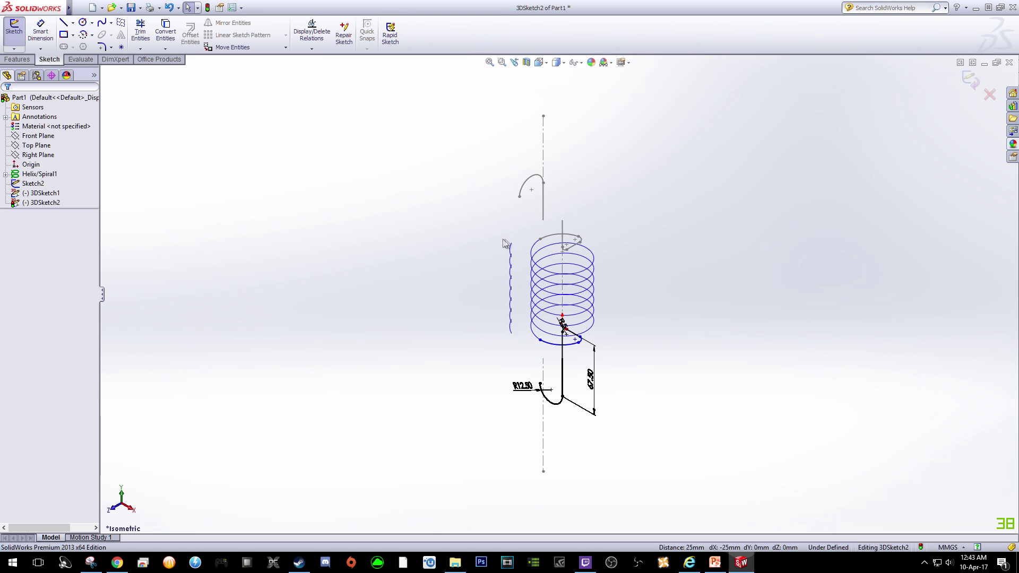
{"action": "key", "text": "space"}
{"action": "left_click", "coordinate": [503, 295]}
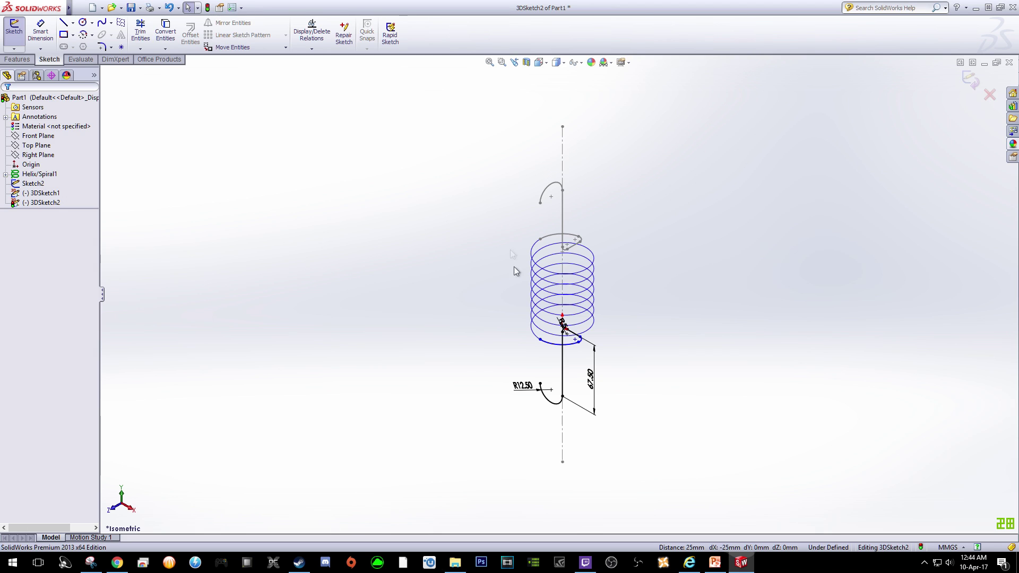
{"action": "left_click", "coordinate": [968, 80]}
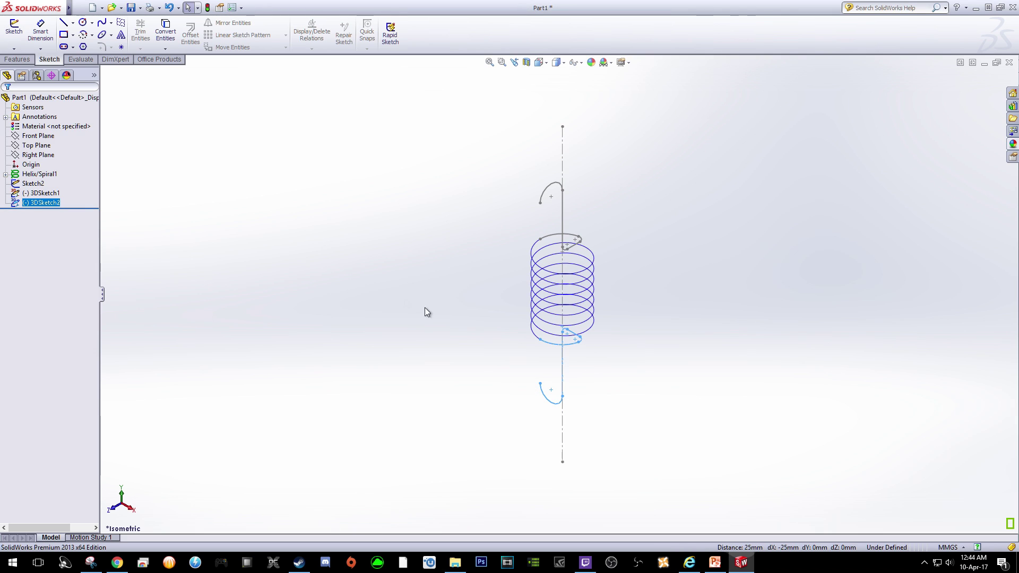
Create a reference plane coincident with the lower hook arc's free endpoint and perpendicular to the arc.
{"action": "left_click", "coordinate": [17, 60]}
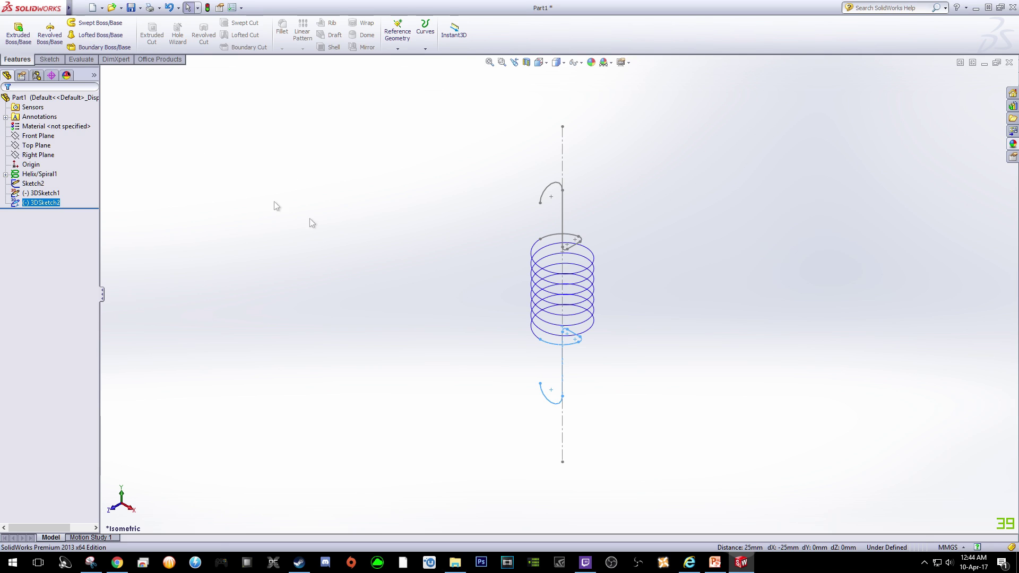
{"action": "scroll", "coordinate": [546, 392], "scroll_direction": "down", "scroll_amount": 5}
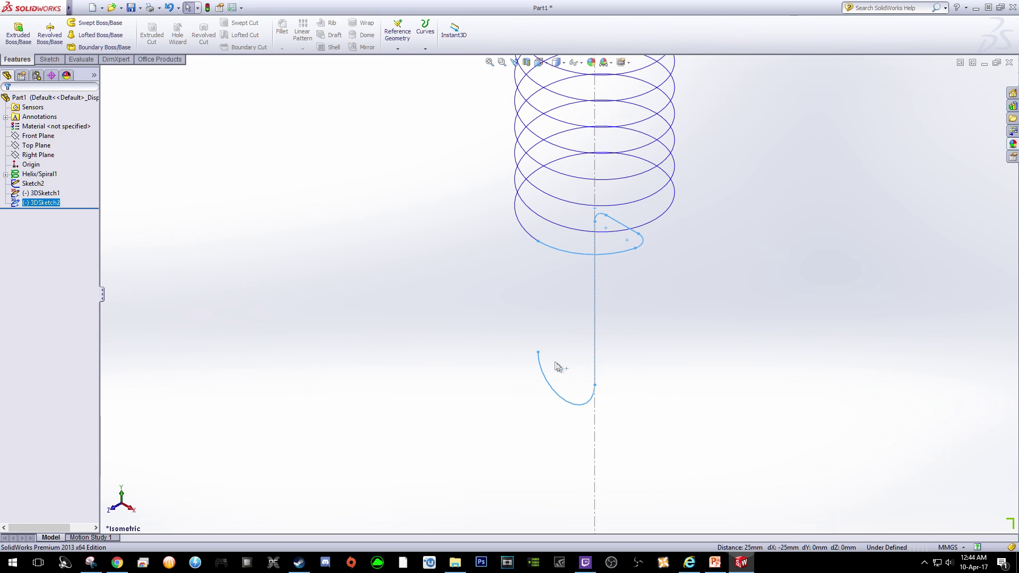
{"action": "scroll", "coordinate": [534, 351], "scroll_direction": "down", "scroll_amount": 3}
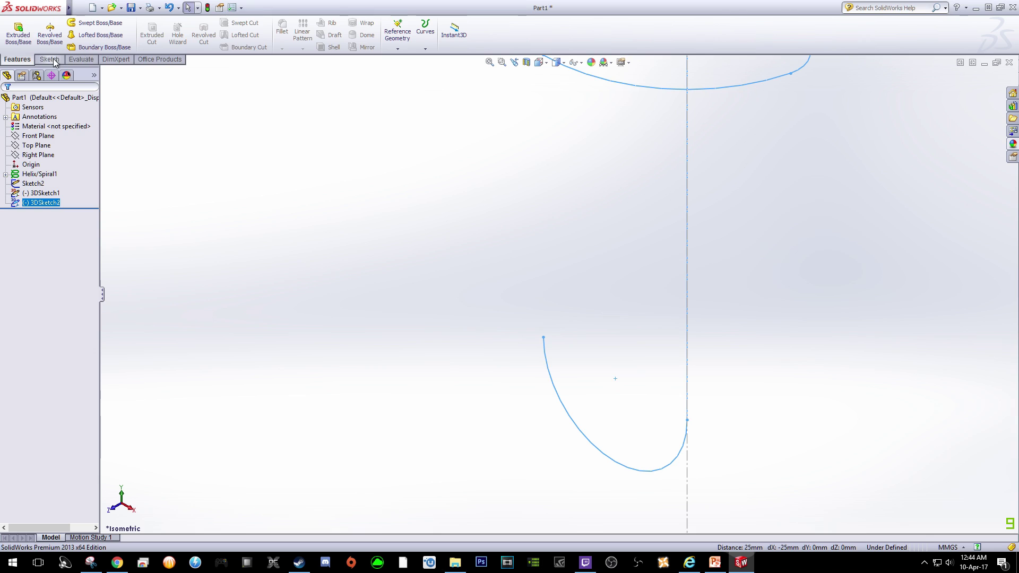
{"action": "left_click", "coordinate": [404, 46]}
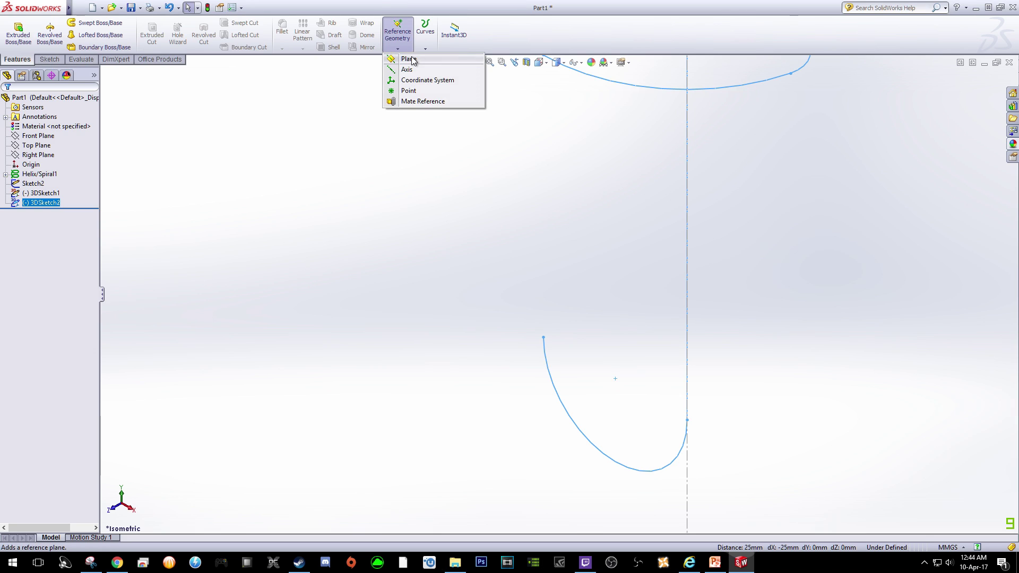
{"action": "left_click", "coordinate": [413, 59]}
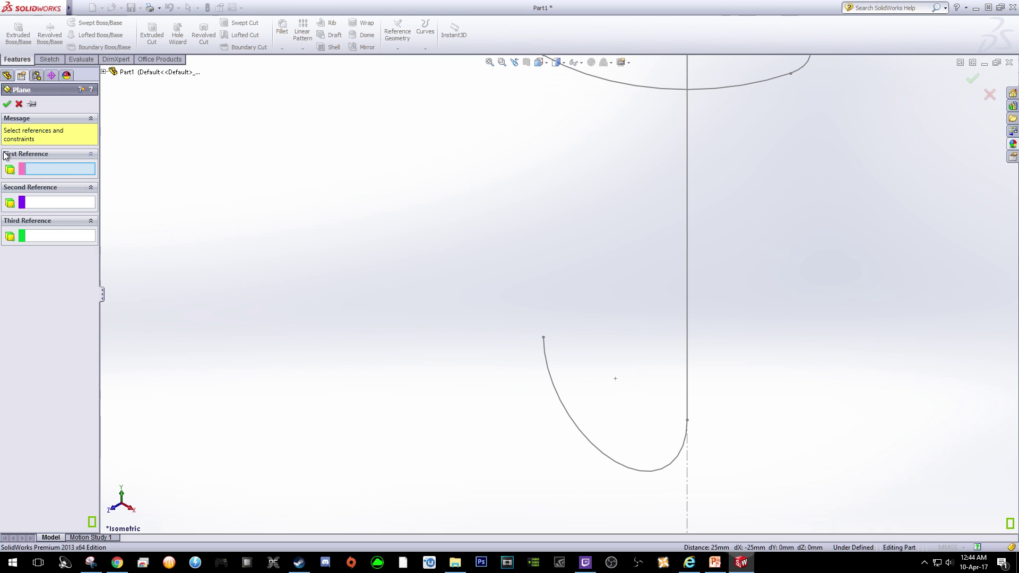
{"action": "left_click", "coordinate": [544, 336]}
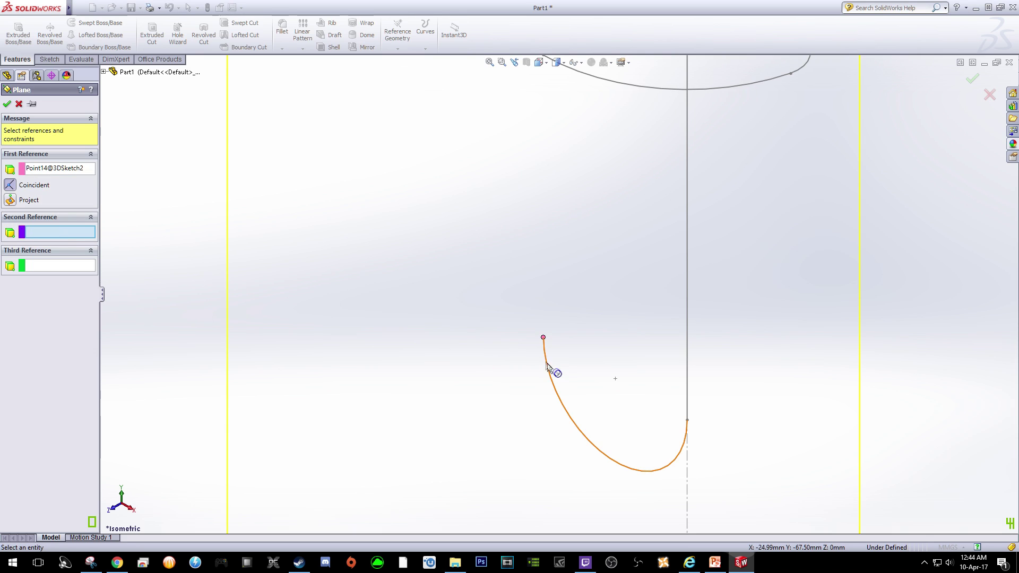
{"action": "left_click", "coordinate": [592, 441]}
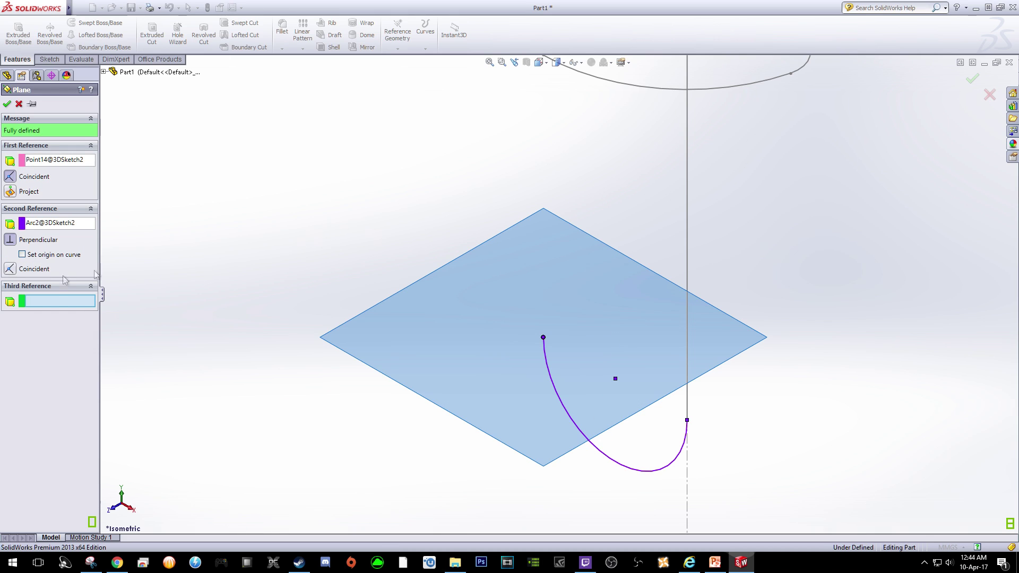
{"action": "left_click", "coordinate": [7, 104]}
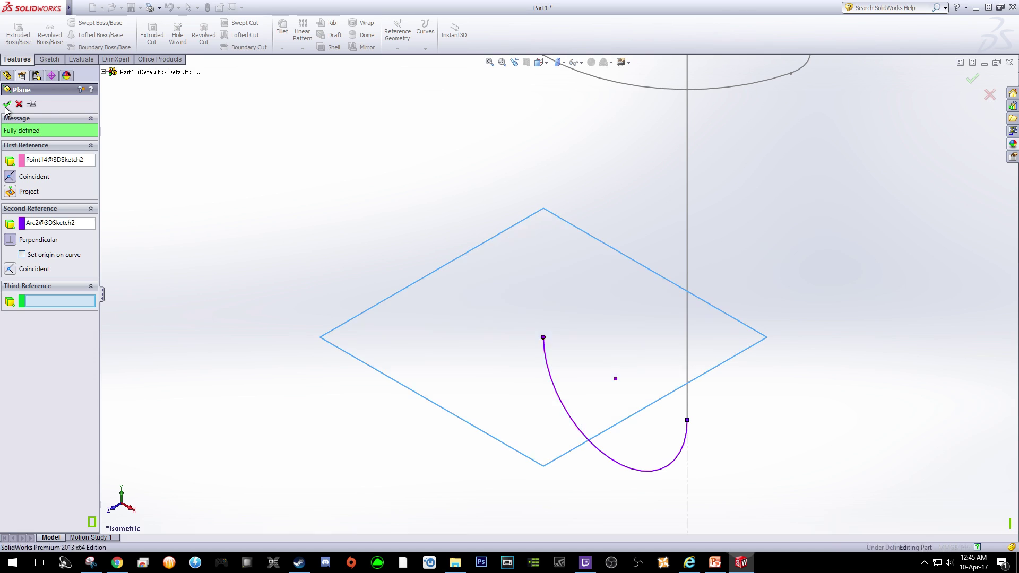
Sketch a circle of 3.5 mm radius on the new plane, centred on the lower hook arc's free endpoint.
{"action": "left_click", "coordinate": [53, 61]}
{"action": "left_click", "coordinate": [82, 22]}
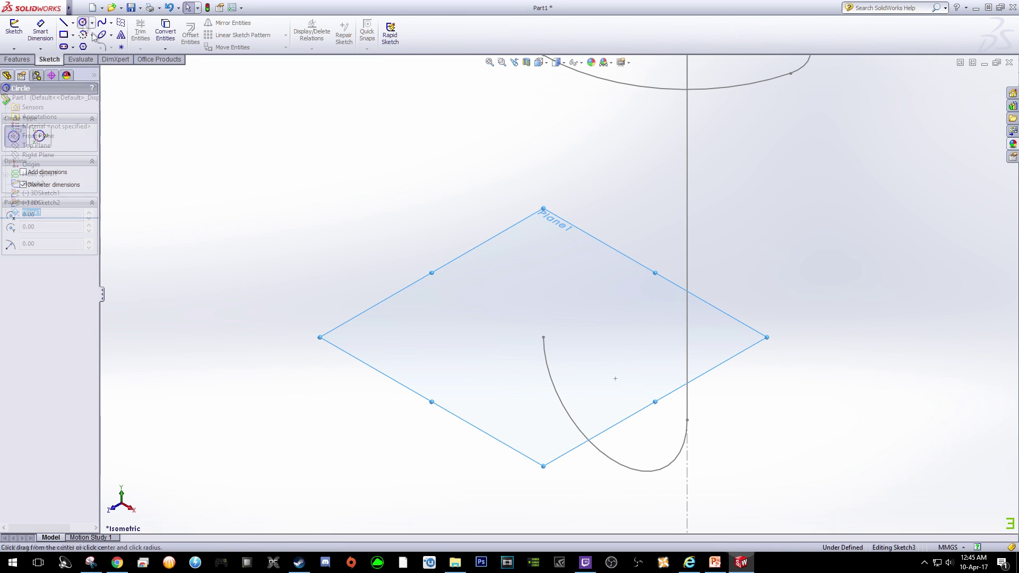
{"action": "left_click", "coordinate": [544, 338]}
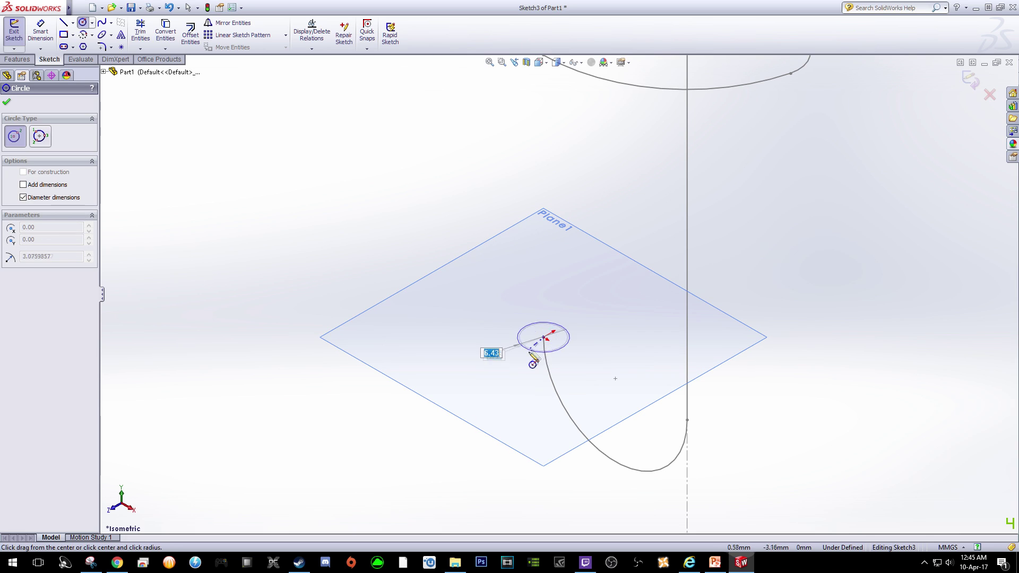
{"action": "left_click", "coordinate": [514, 361]}
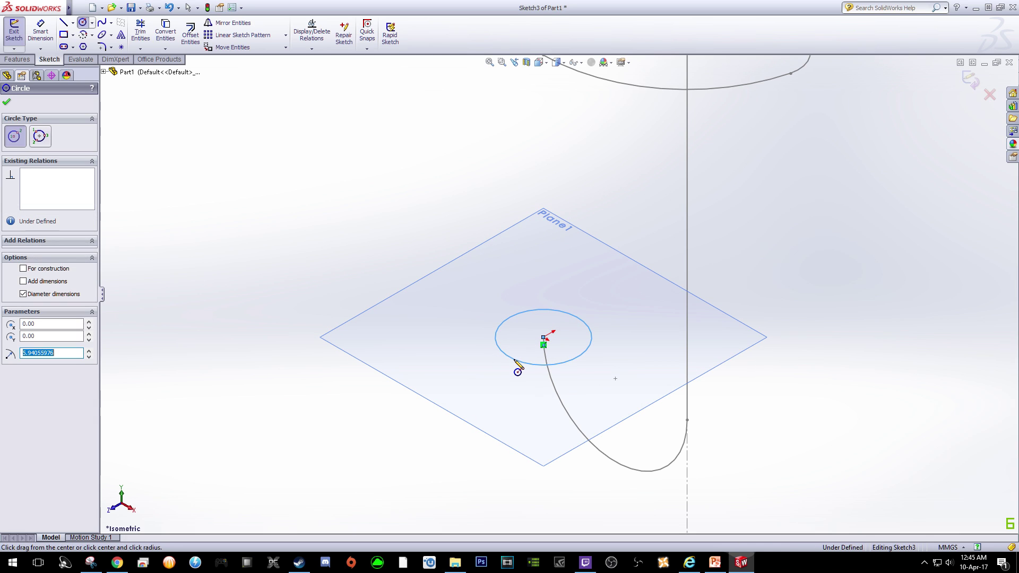
{"action": "type", "text": "3.5"}
{"action": "key", "text": "Return"}
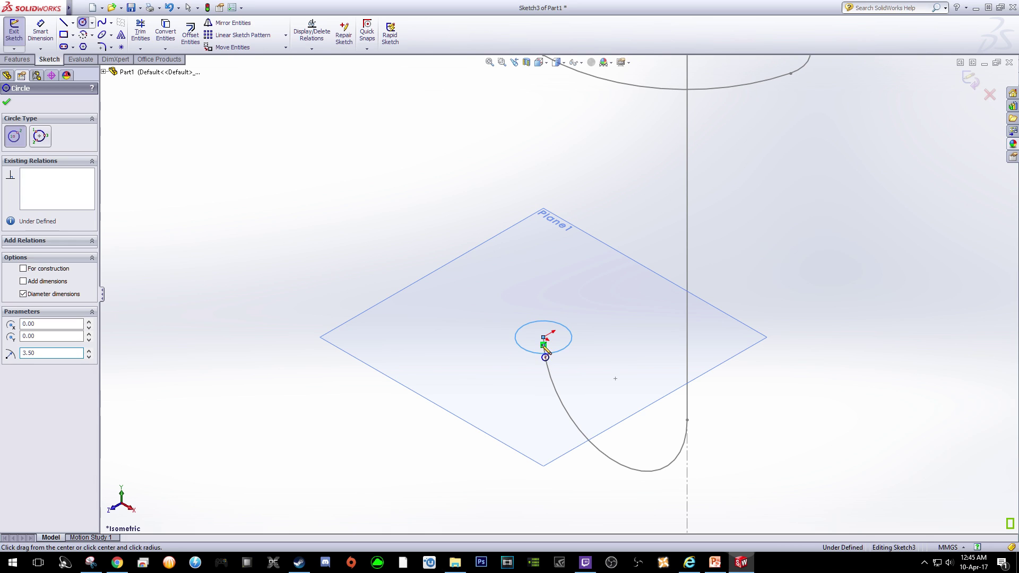
{"action": "left_click", "coordinate": [6, 102]}
Show the whole spring in isometric orientation and exit the circle's profile sketch.
{"action": "key", "text": "space"}
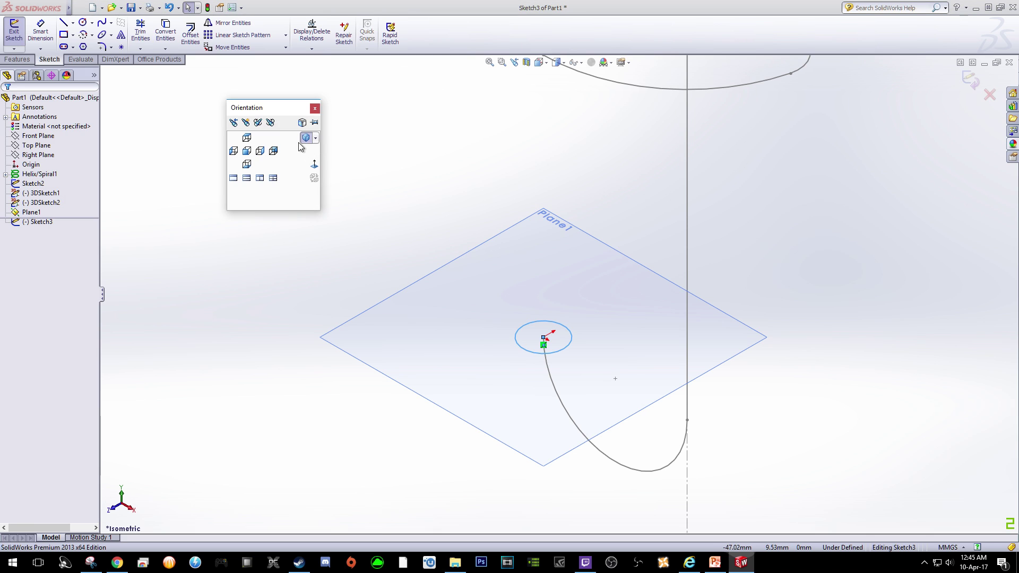
{"action": "left_click", "coordinate": [307, 139]}
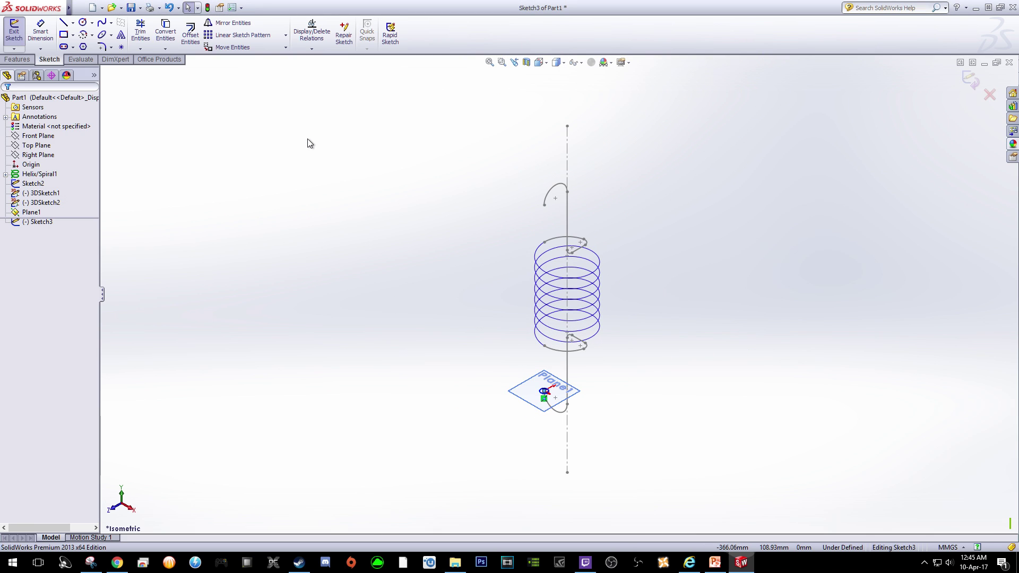
{"action": "left_click", "coordinate": [545, 400]}
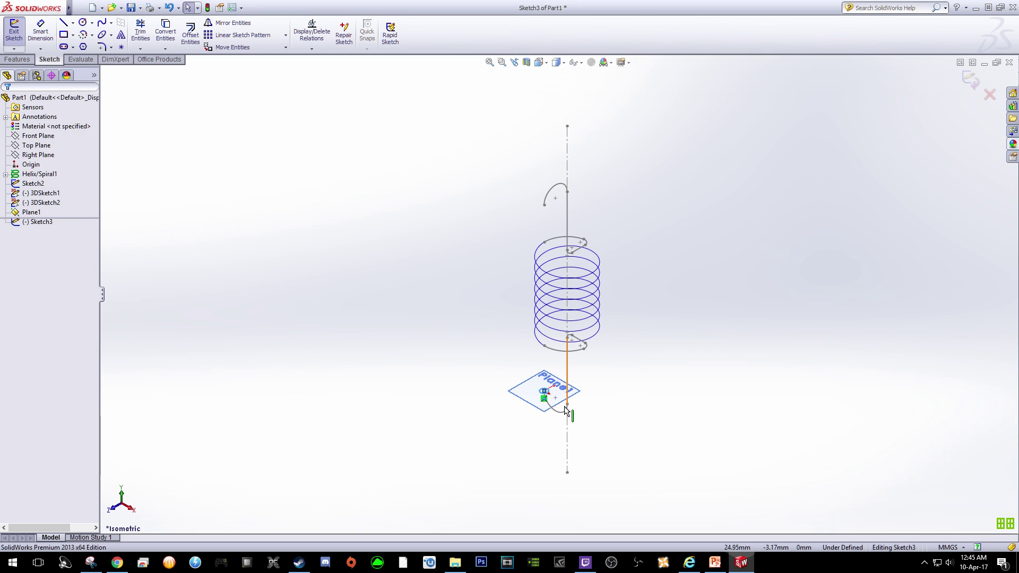
{"action": "left_click", "coordinate": [970, 79]}
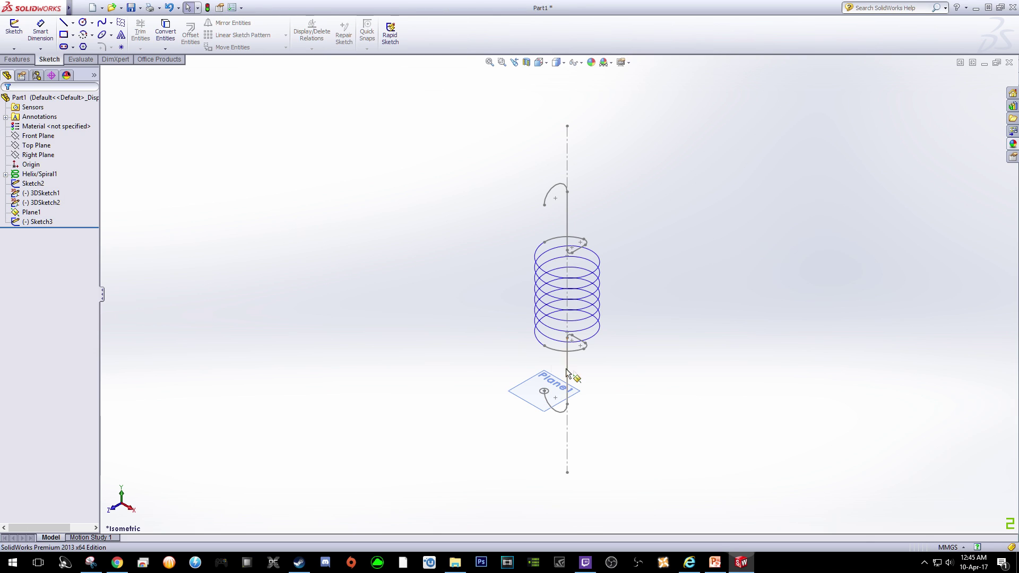
{"action": "scroll", "coordinate": [582, 355], "scroll_direction": "down", "scroll_amount": 2}
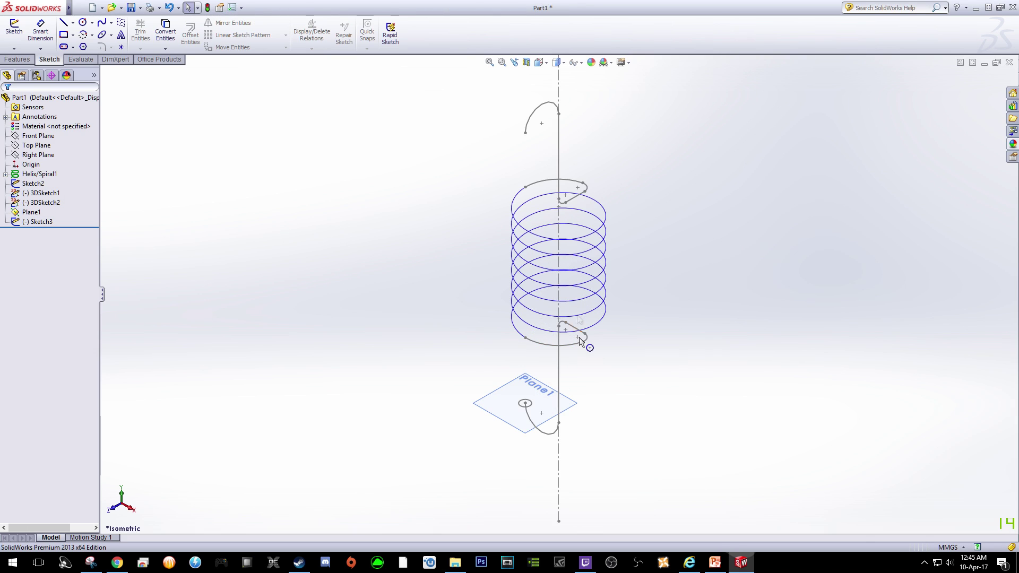
{"action": "left_click", "coordinate": [19, 61]}
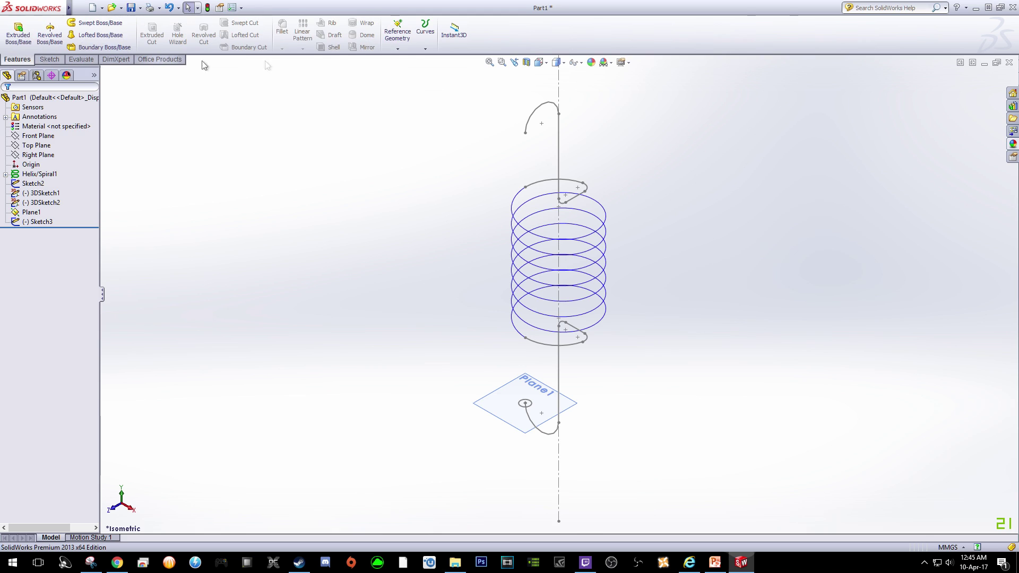
{"action": "left_click", "coordinate": [417, 45]}
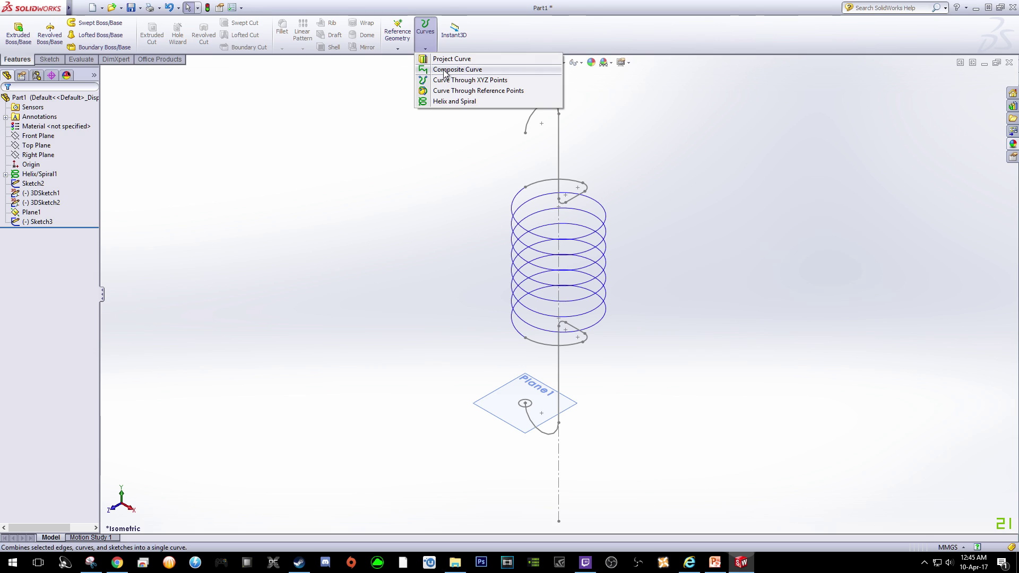
{"action": "left_click", "coordinate": [427, 49]}
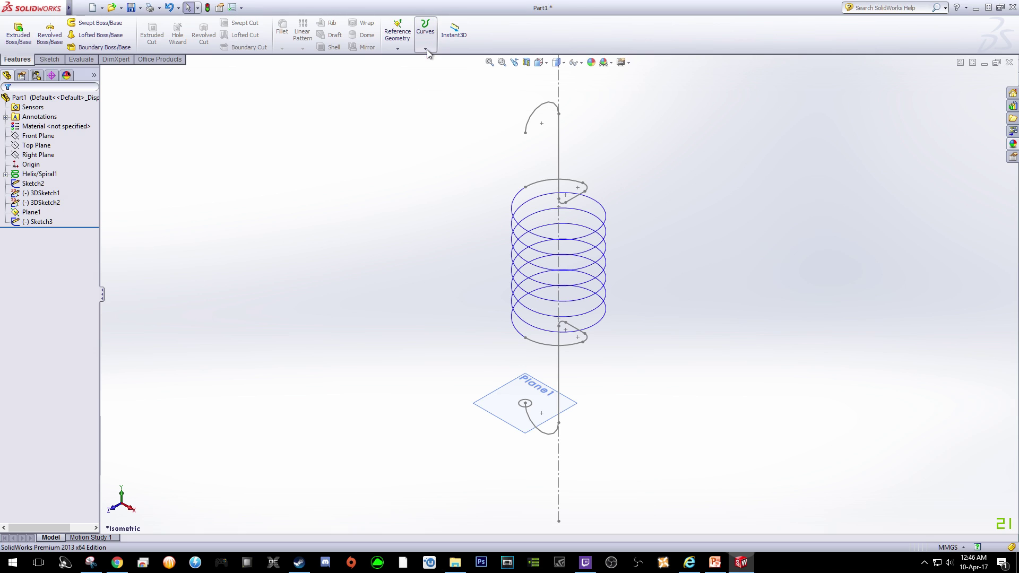
{"action": "left_click", "coordinate": [102, 23]}
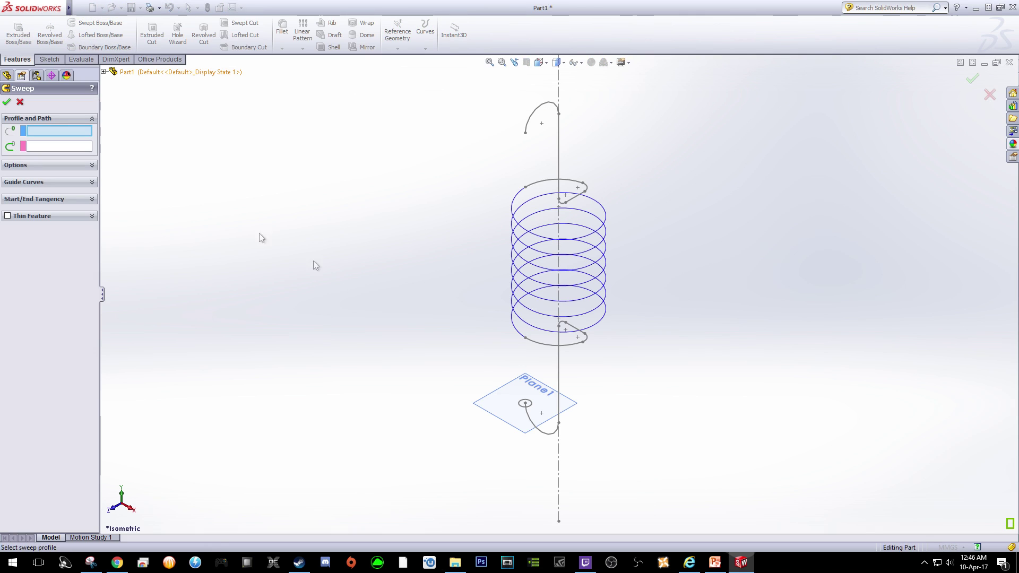
{"action": "left_click", "coordinate": [527, 405]}
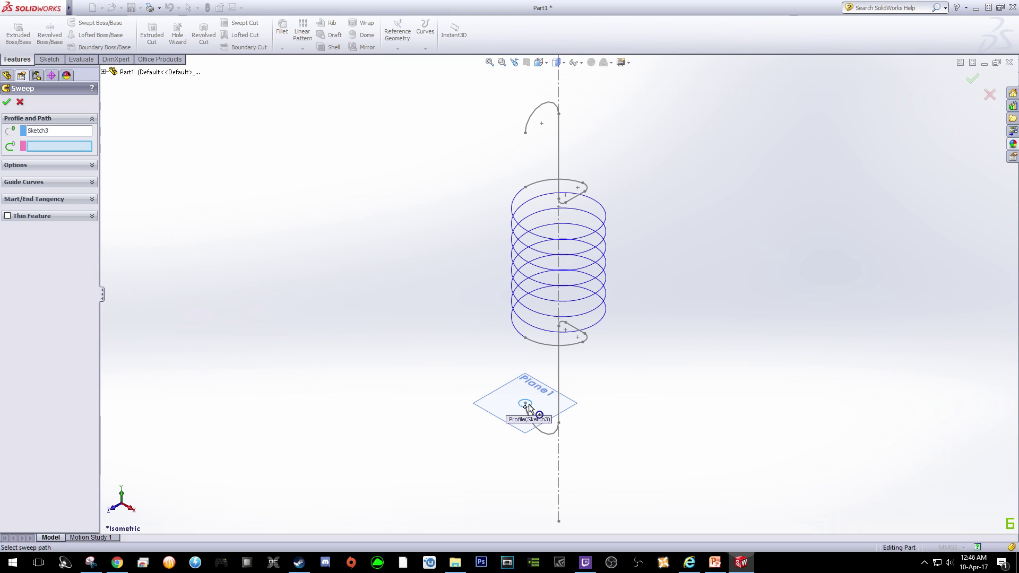
{"action": "left_click", "coordinate": [552, 436]}
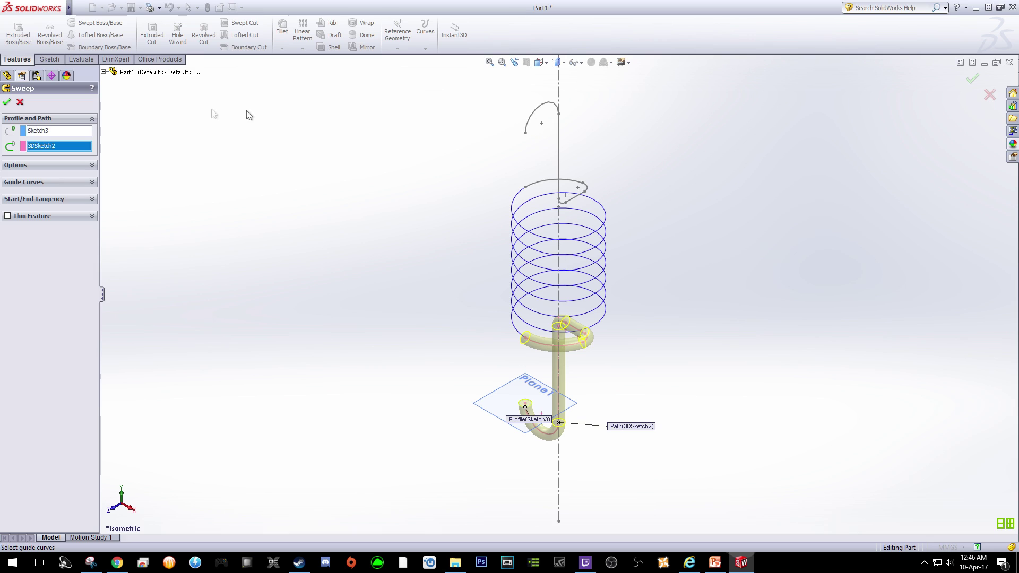
{"action": "left_click", "coordinate": [21, 103]}
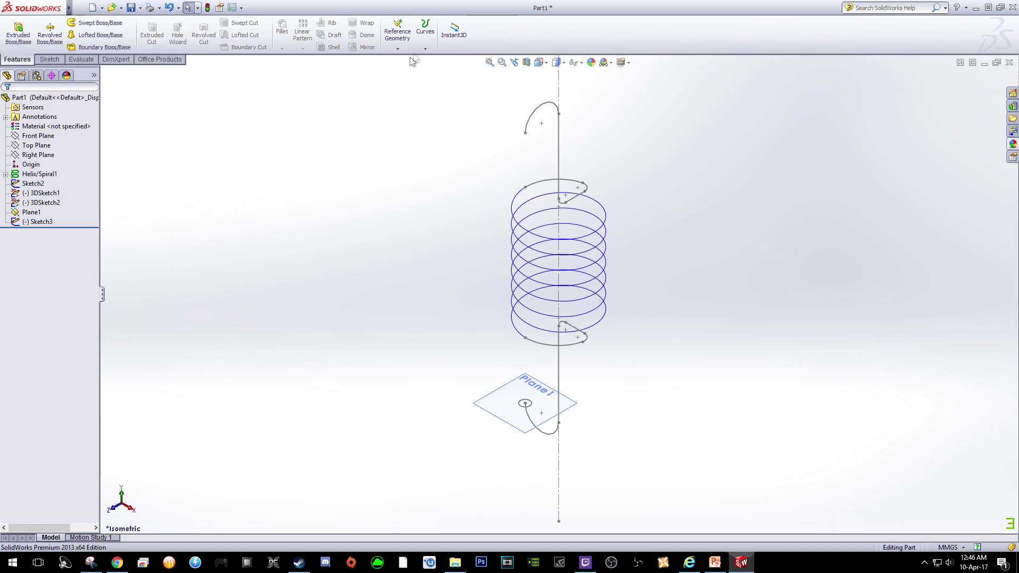
Join the upper hook's 3D sketch, the helix and the lower hook's 3D sketch into one composite curve.
{"action": "left_click", "coordinate": [425, 31]}
{"action": "left_click", "coordinate": [435, 69]}
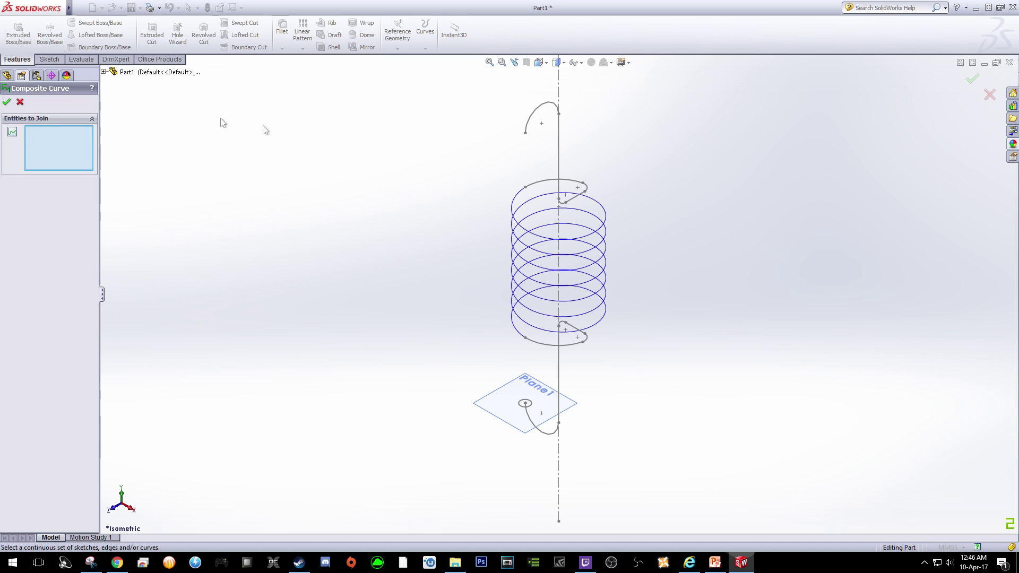
{"action": "left_click", "coordinate": [104, 72]}
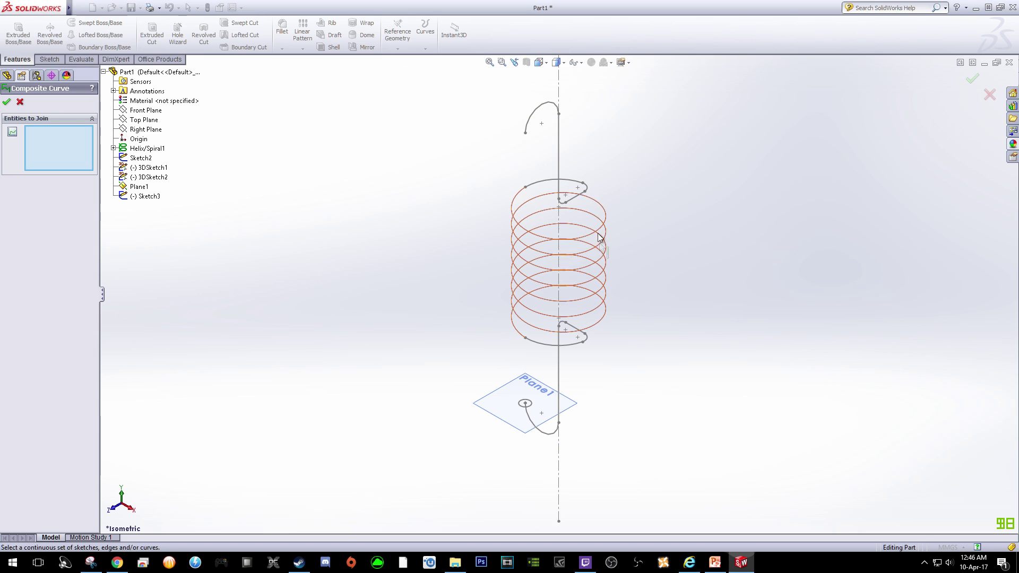
{"action": "left_click", "coordinate": [532, 118]}
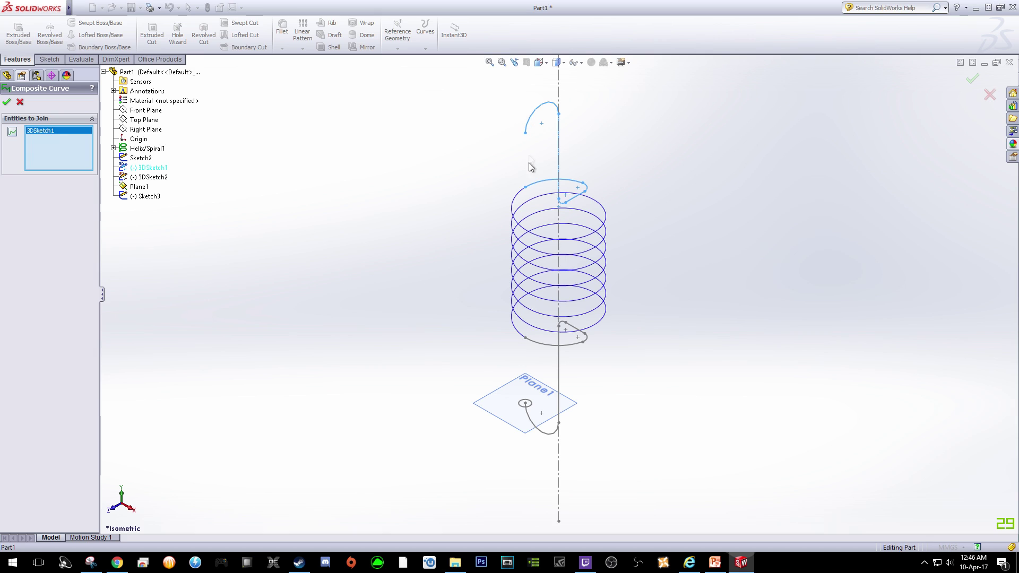
{"action": "left_click", "coordinate": [520, 207]}
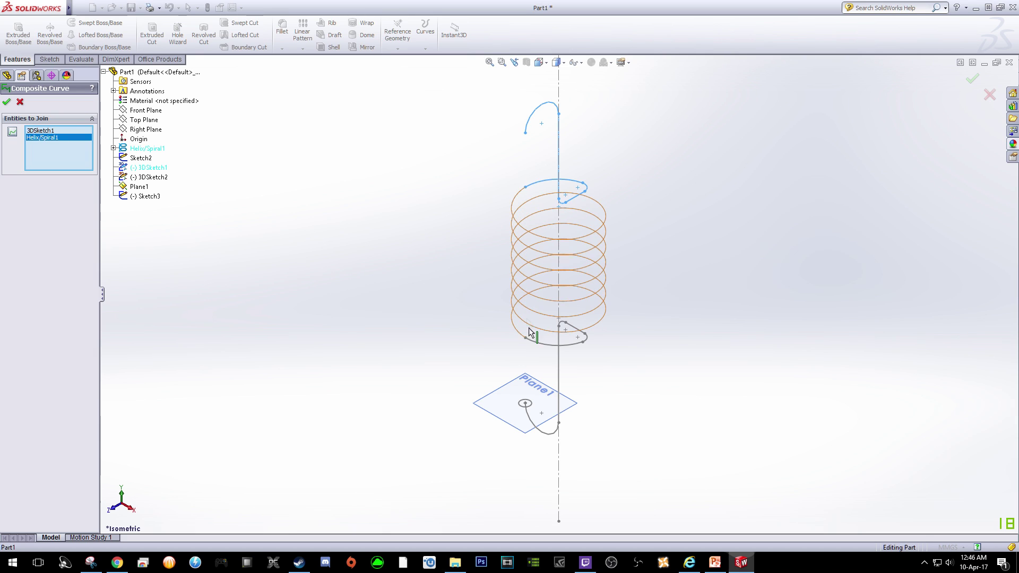
{"action": "left_click", "coordinate": [549, 351]}
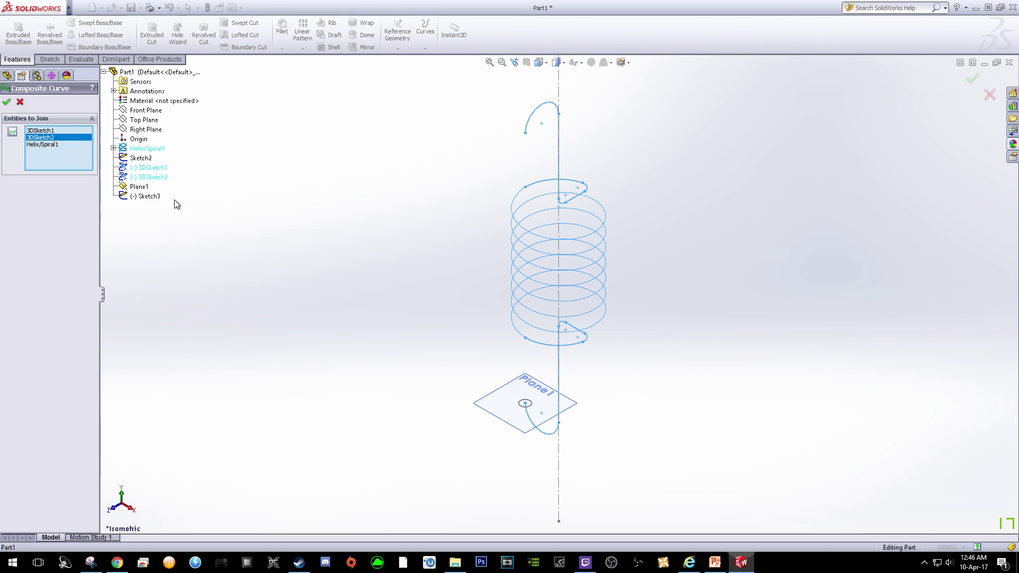
{"action": "left_click", "coordinate": [7, 102]}
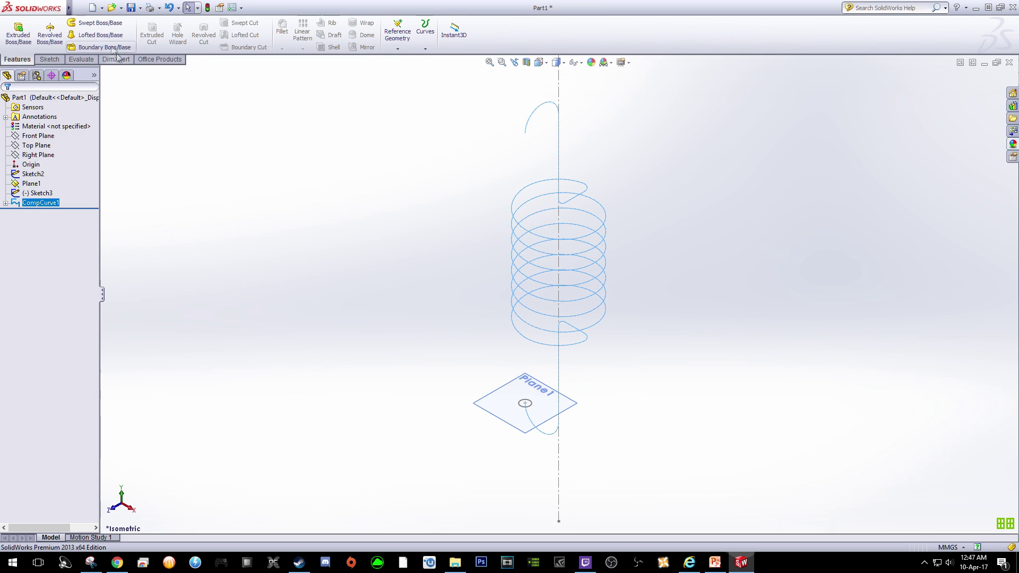
Sweep the circle profile along the composite curve to form the solid spring, and show it in isometric orientation.
{"action": "left_click", "coordinate": [96, 24]}
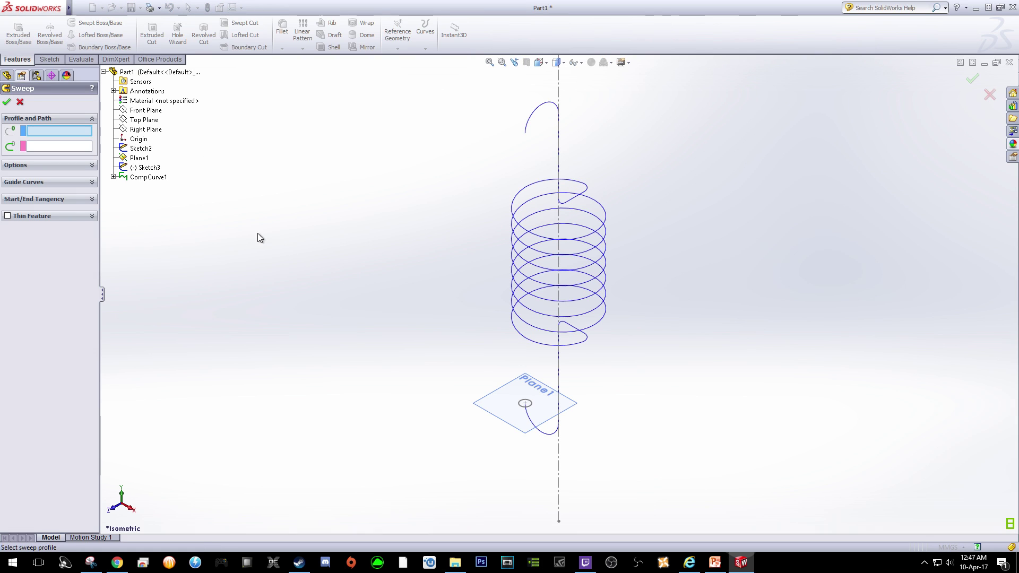
{"action": "scroll", "coordinate": [525, 409], "scroll_direction": "down", "scroll_amount": 8}
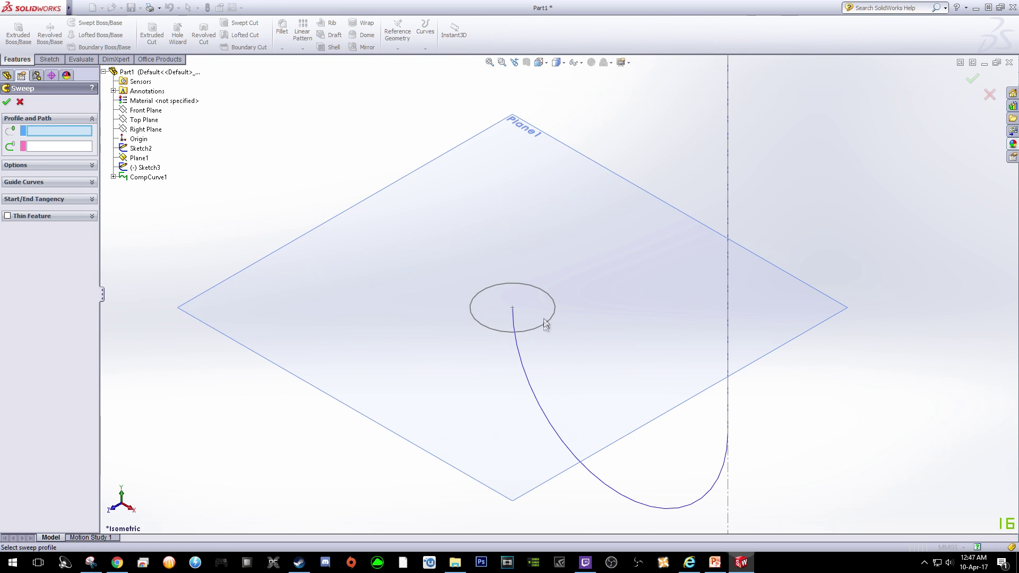
{"action": "left_click", "coordinate": [549, 321]}
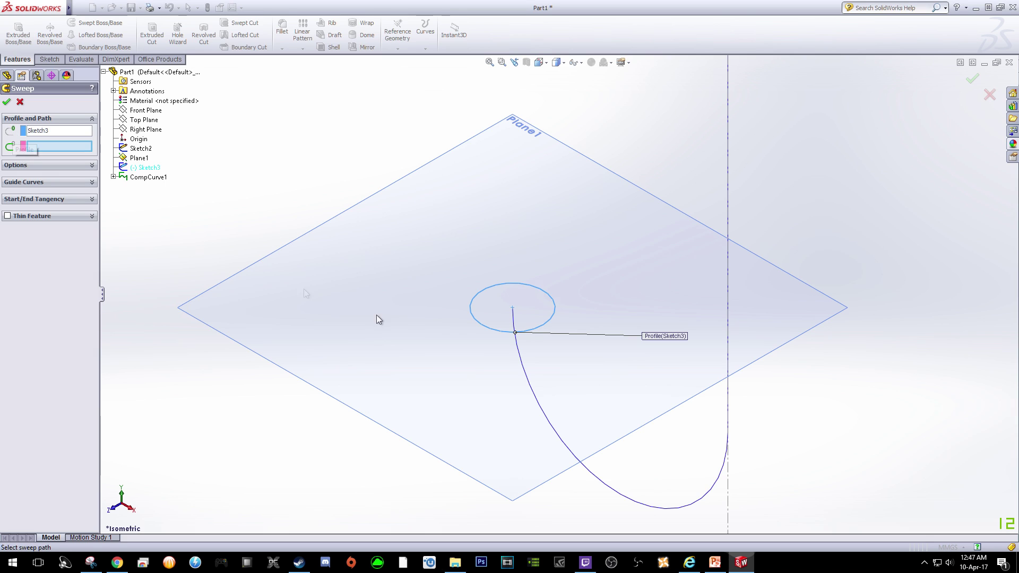
{"action": "left_click", "coordinate": [527, 374]}
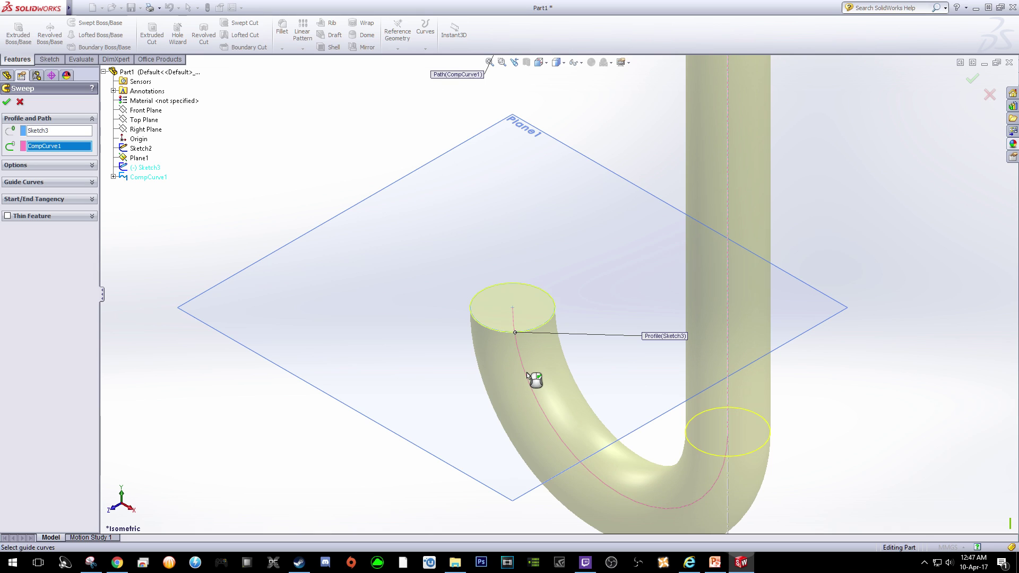
{"action": "scroll", "coordinate": [526, 371], "scroll_direction": "up", "scroll_amount": 10}
{"action": "scroll", "coordinate": [587, 203], "scroll_direction": "down", "scroll_amount": 2}
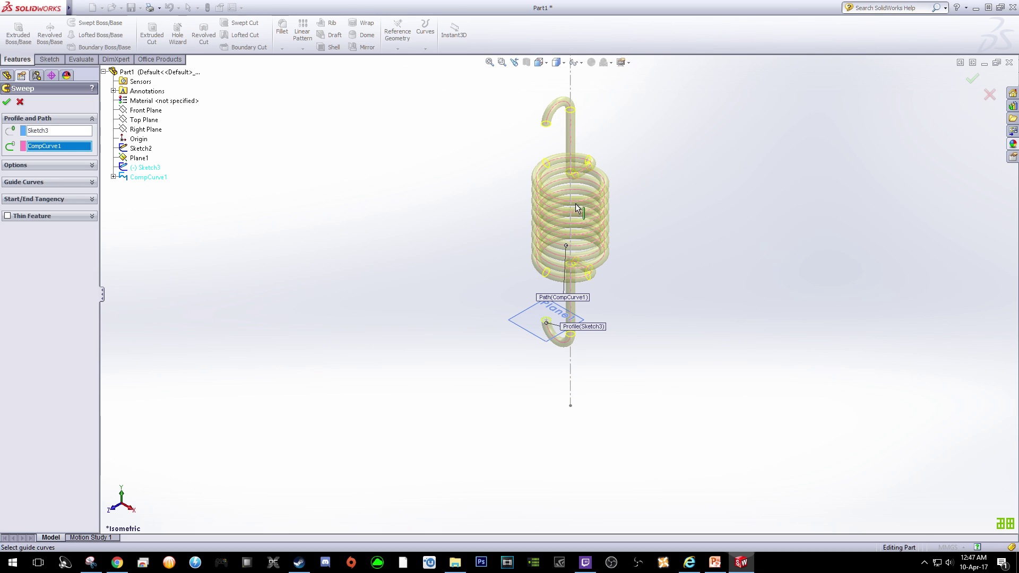
{"action": "left_click", "coordinate": [7, 102]}
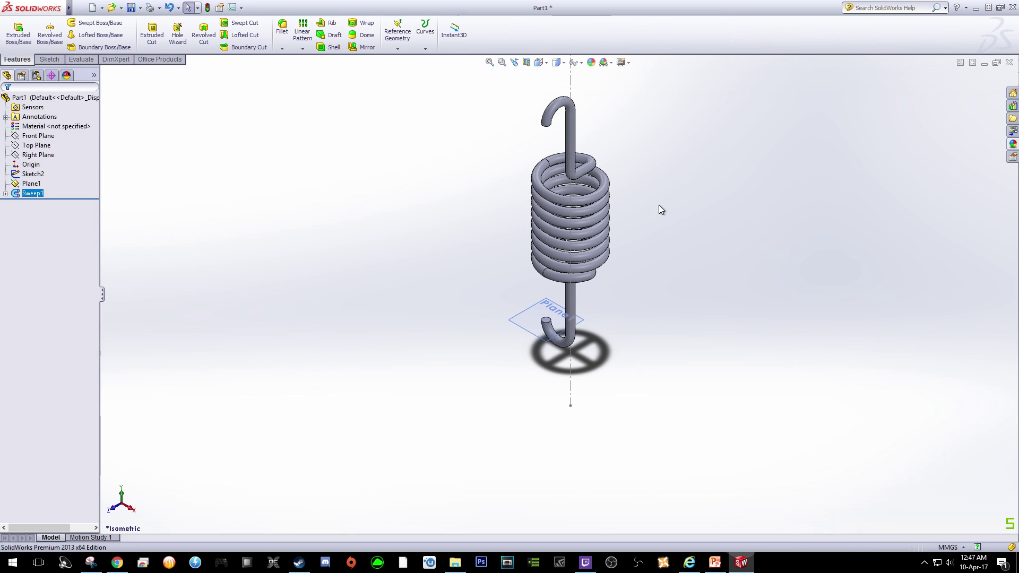
{"action": "key", "text": "space"}
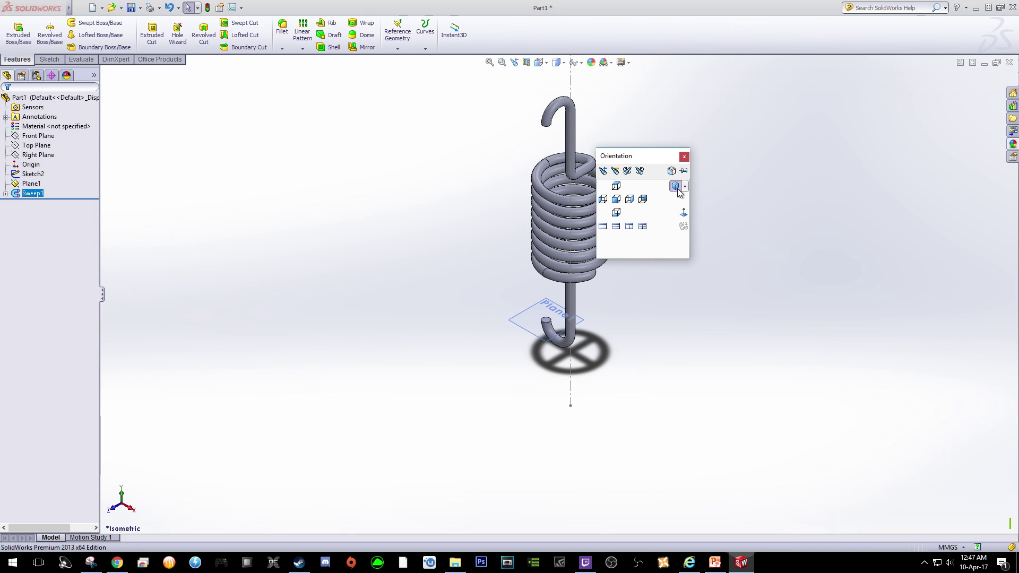
{"action": "left_click", "coordinate": [676, 187]}
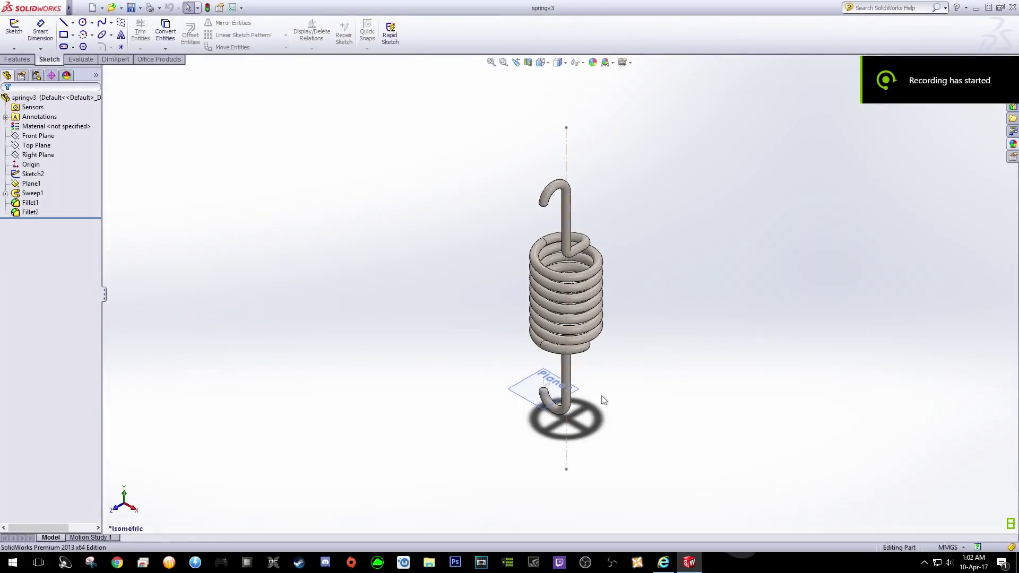
Examine the filleted ends of the upper and lower hooks on the solid spring.
{"action": "scroll", "coordinate": [571, 418], "scroll_direction": "down", "scroll_amount": 3}
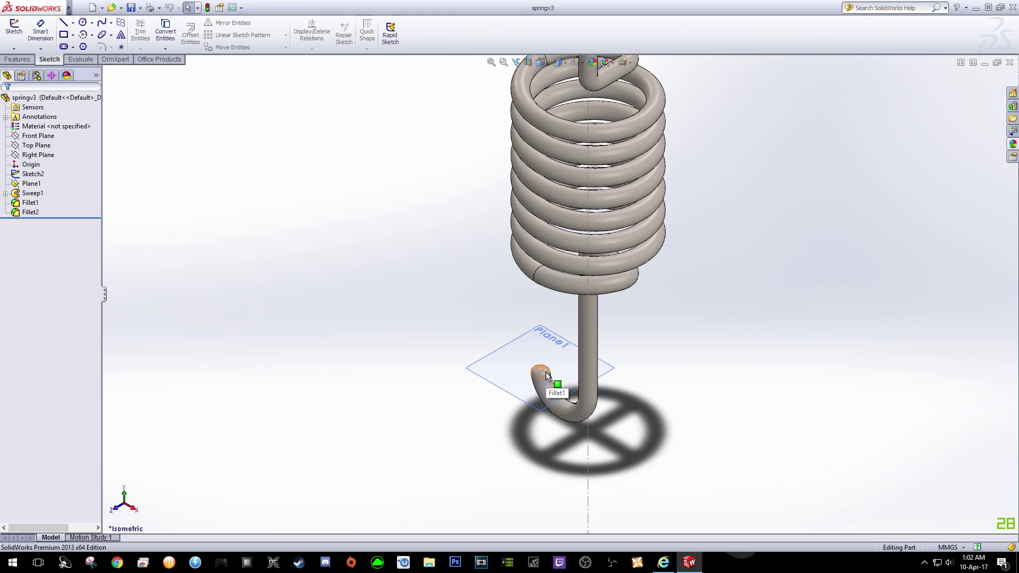
{"action": "scroll", "coordinate": [547, 375], "scroll_direction": "up", "scroll_amount": 3}
{"action": "scroll", "coordinate": [575, 221], "scroll_direction": "down", "scroll_amount": 2}
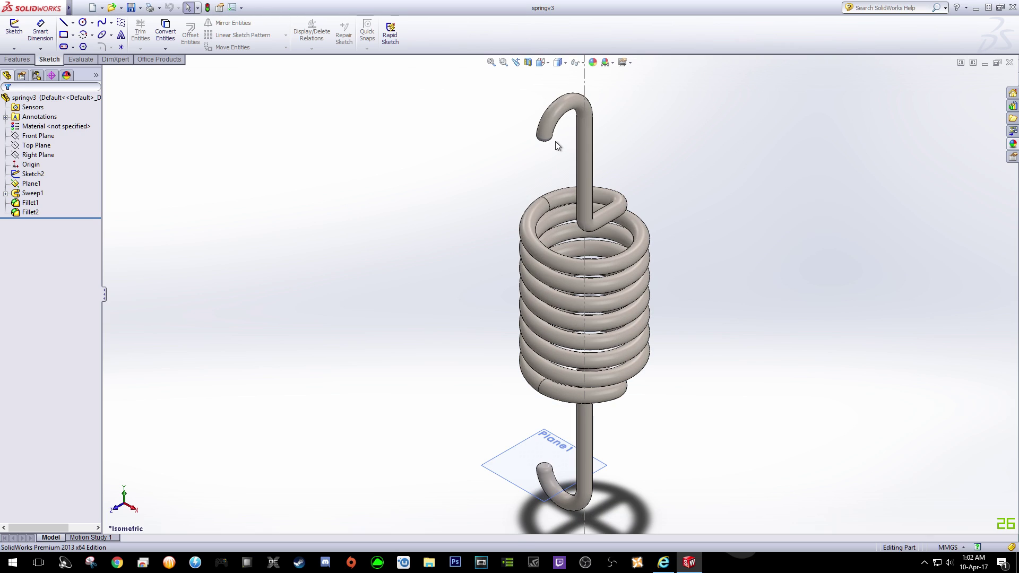
{"action": "scroll", "coordinate": [552, 483], "scroll_direction": "down", "scroll_amount": 1}
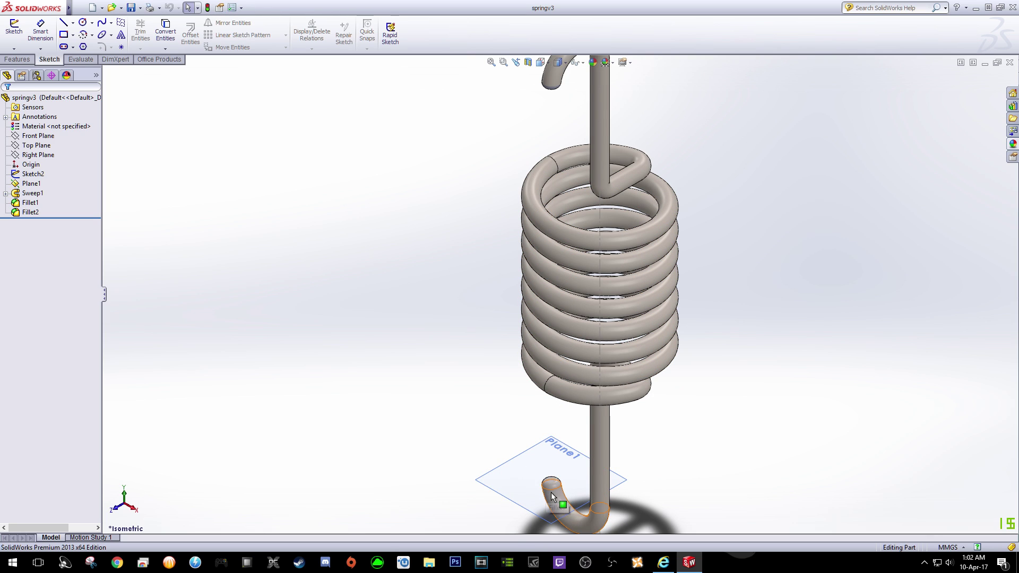
{"action": "scroll", "coordinate": [567, 500], "scroll_direction": "up", "scroll_amount": 1}
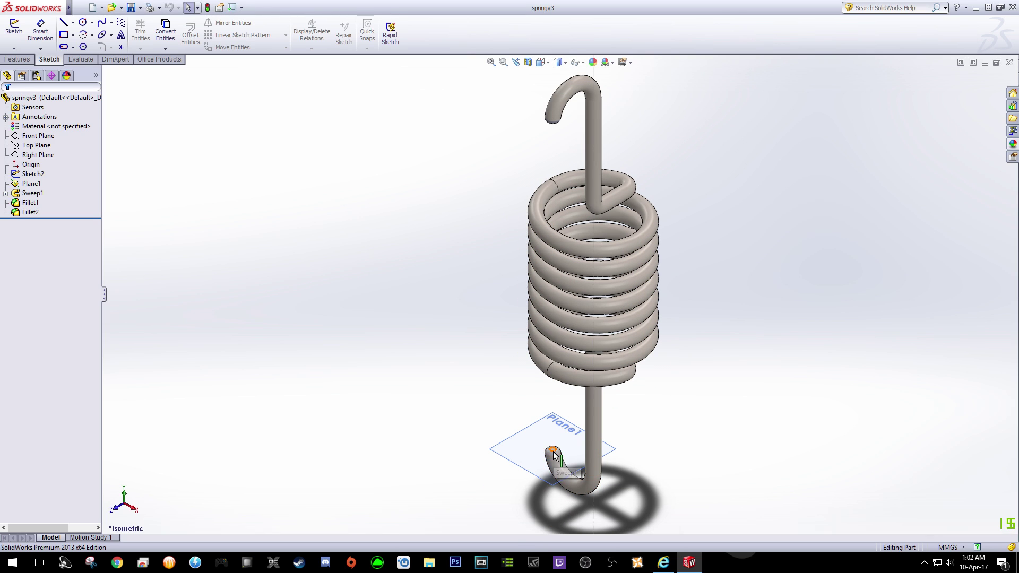
{"action": "scroll", "coordinate": [557, 451], "scroll_direction": "down", "scroll_amount": 2}
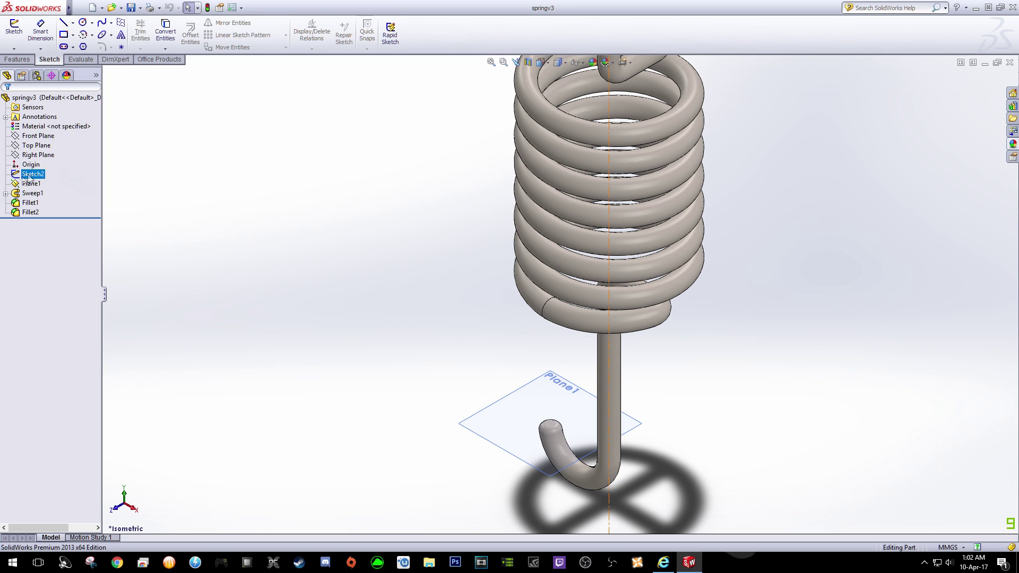
Examine the sweep's composite curve, inspecting the upper hook's 3D sketch, the helix with its base sketch, and the lower hook's 3D sketch.
{"action": "left_click", "coordinate": [9, 194]}
{"action": "left_click", "coordinate": [17, 212]}
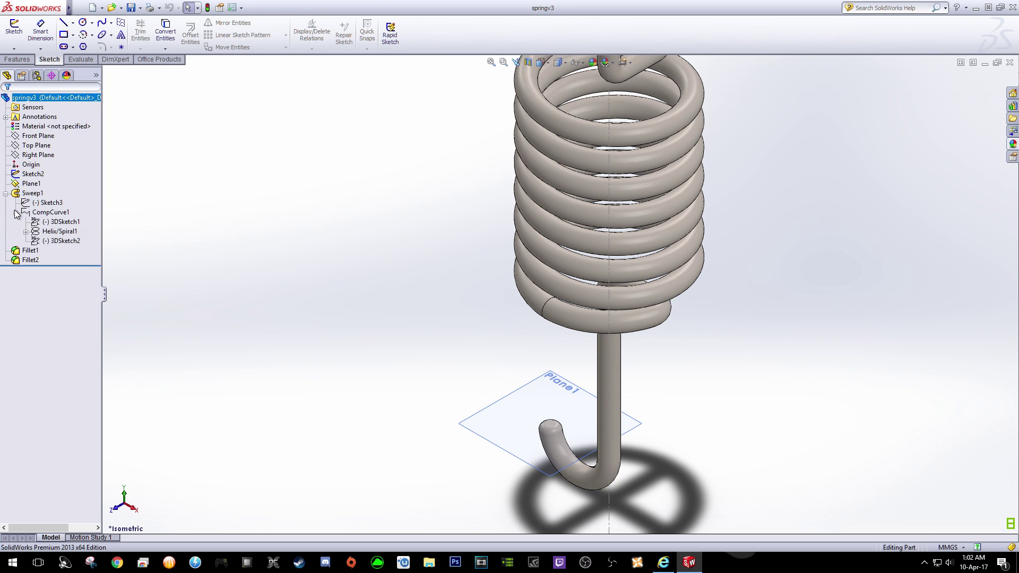
{"action": "scroll", "coordinate": [508, 213], "scroll_direction": "up", "scroll_amount": 2}
{"action": "scroll", "coordinate": [509, 213], "scroll_direction": "up", "scroll_amount": 1}
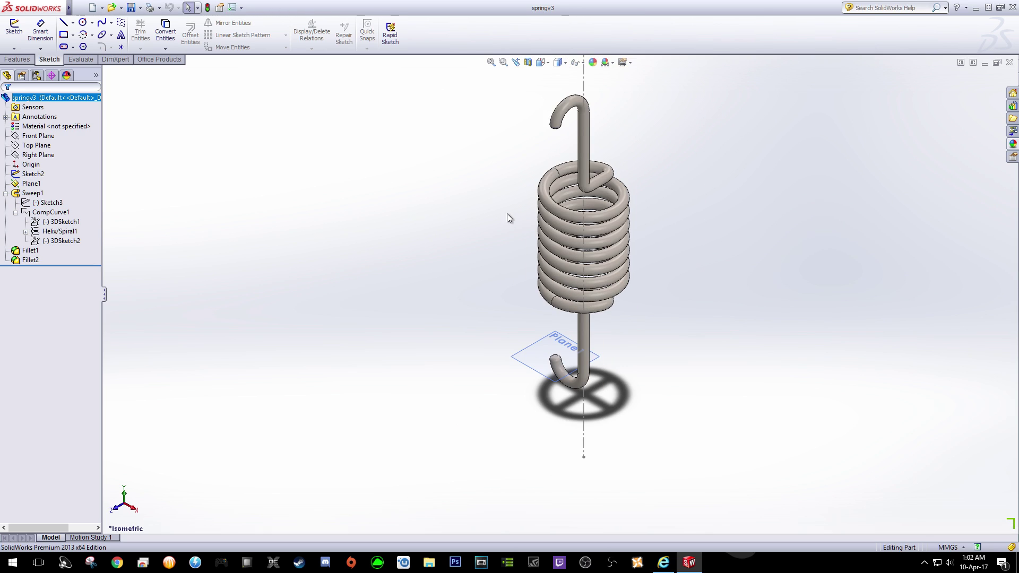
{"action": "left_click", "coordinate": [59, 232]}
{"action": "left_click", "coordinate": [64, 224], "text": "ctrl"}
{"action": "key", "text": "Escape"}
{"action": "left_click", "coordinate": [26, 232]}
{"action": "left_click", "coordinate": [60, 222]}
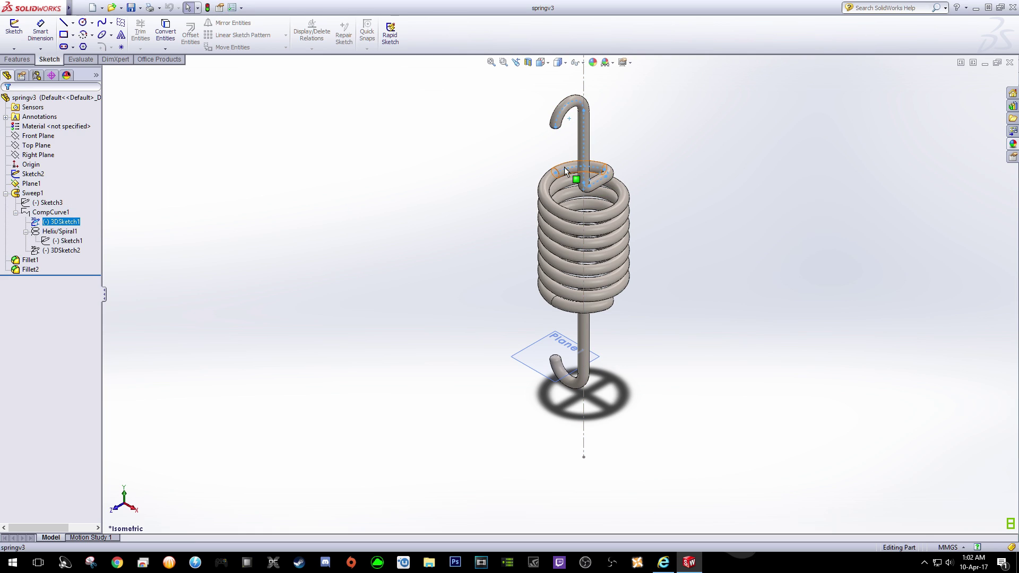
{"action": "left_click", "coordinate": [71, 240]}
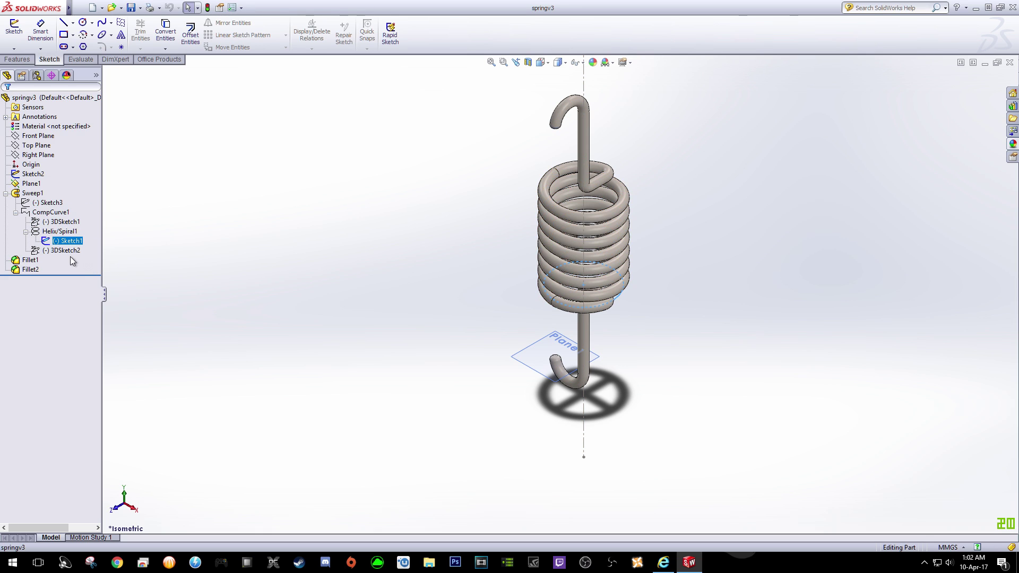
{"action": "left_click", "coordinate": [65, 252]}
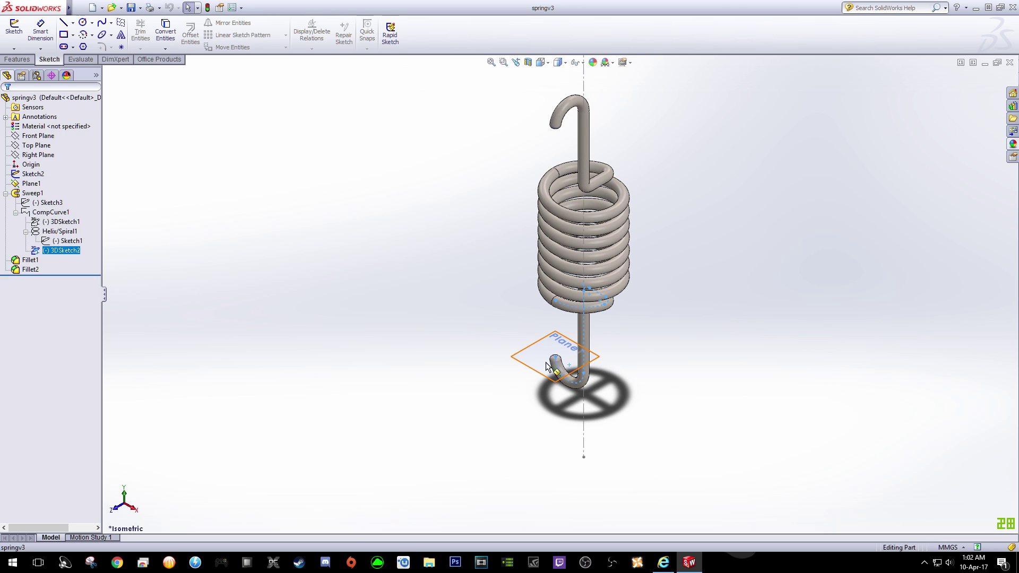
Show the whole spring in isometric orientation and collapse the sweep's entries in the feature tree.
{"action": "key", "text": "space"}
{"action": "left_click", "coordinate": [740, 233]}
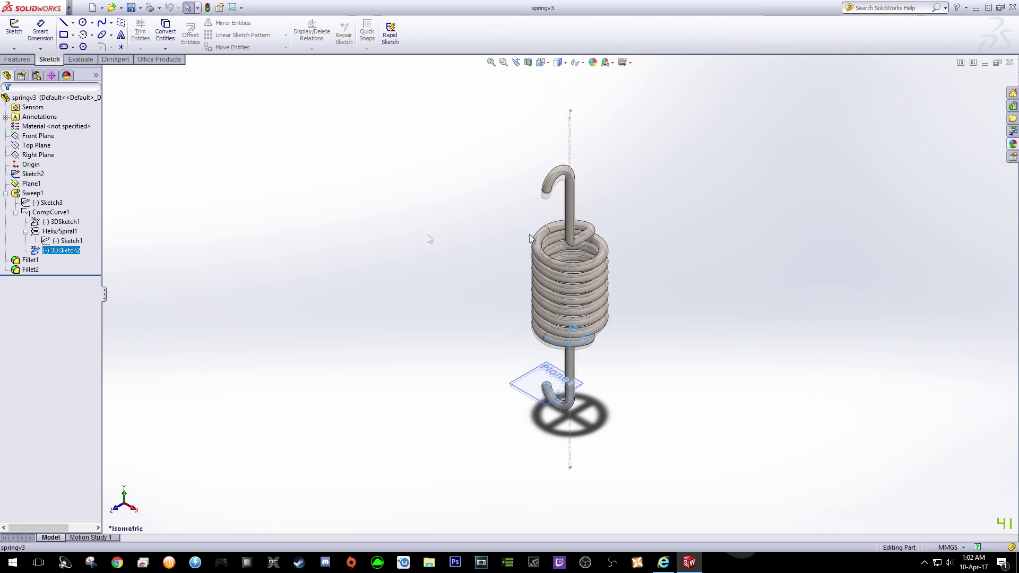
{"action": "left_click", "coordinate": [15, 195]}
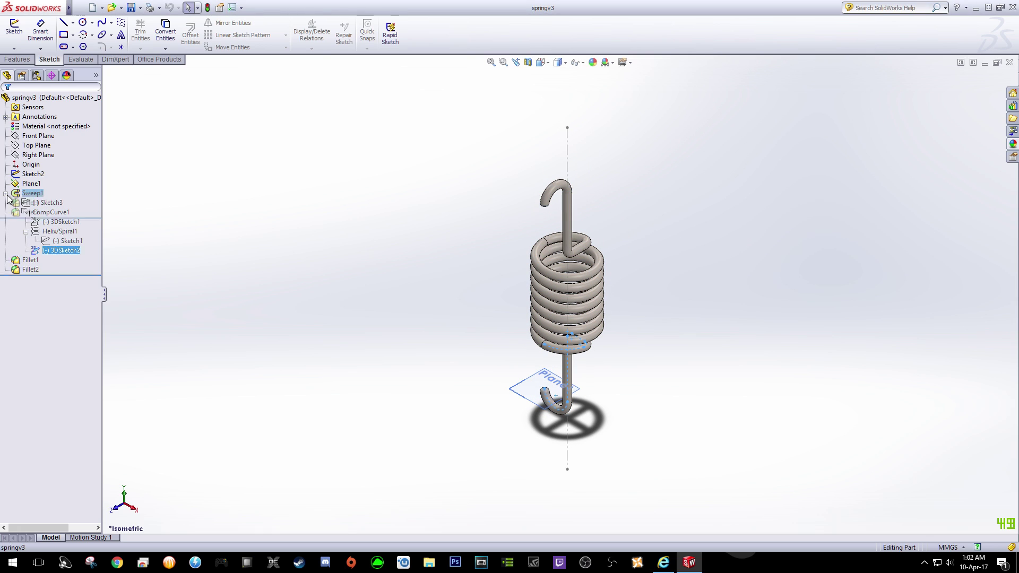
{"action": "scroll", "coordinate": [547, 318], "scroll_direction": "down", "scroll_amount": 2}
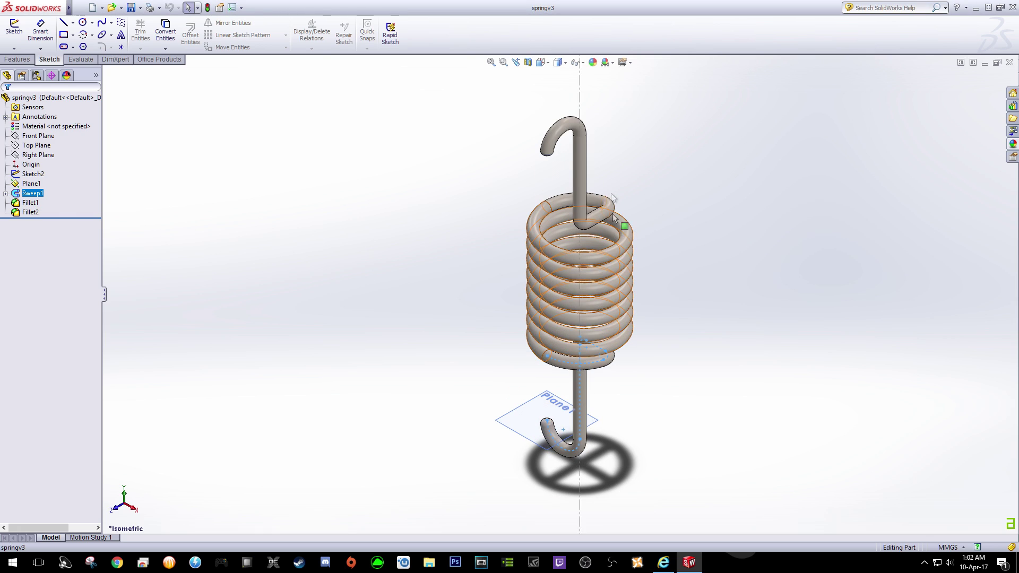